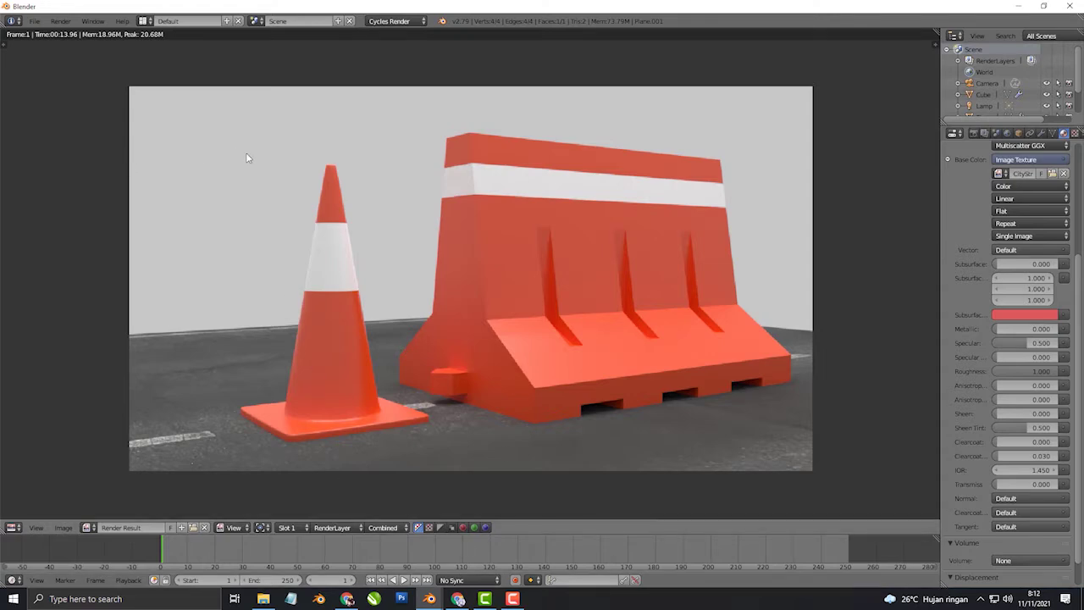
- Inspect the rendered cone and barrier reference from another angle and switch to the Blender window containing only the cone
key("Escape")
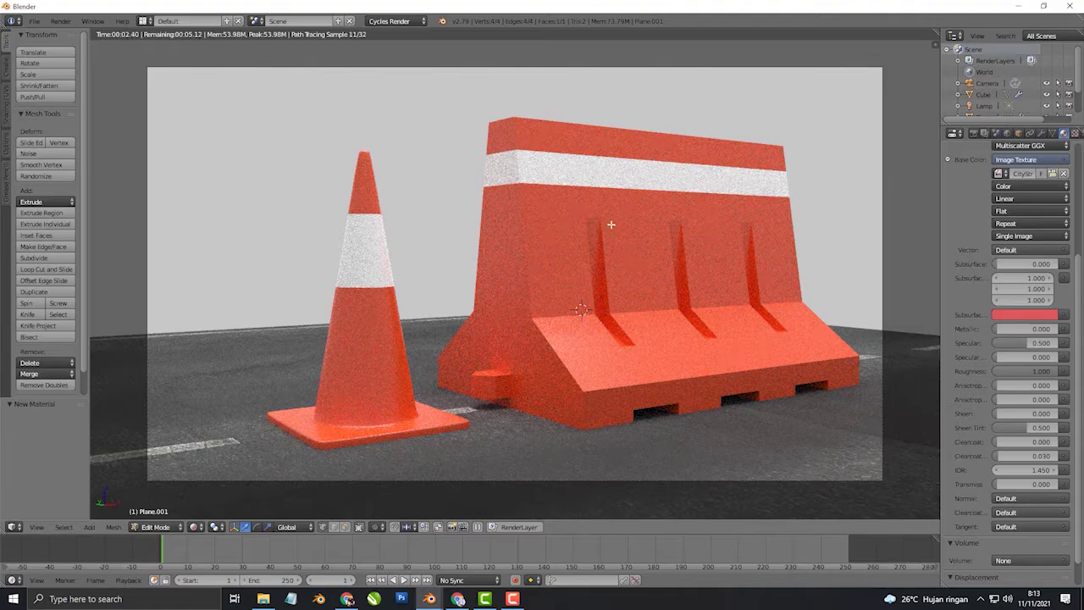
middle_click_drag(608, 228, 374, 243)
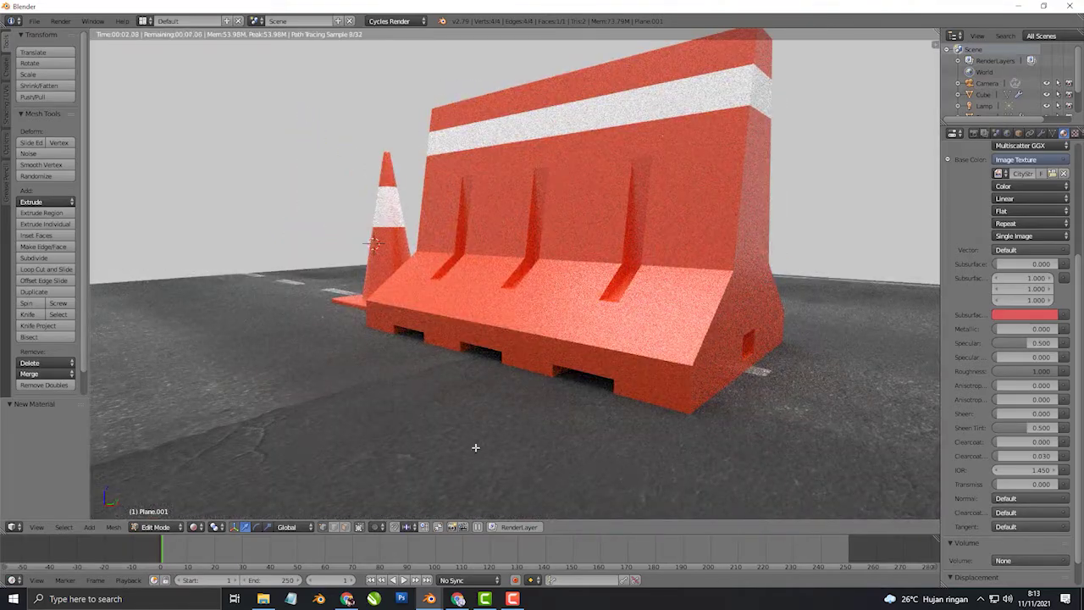
mouse_move(430, 599)
left_click(490, 554)
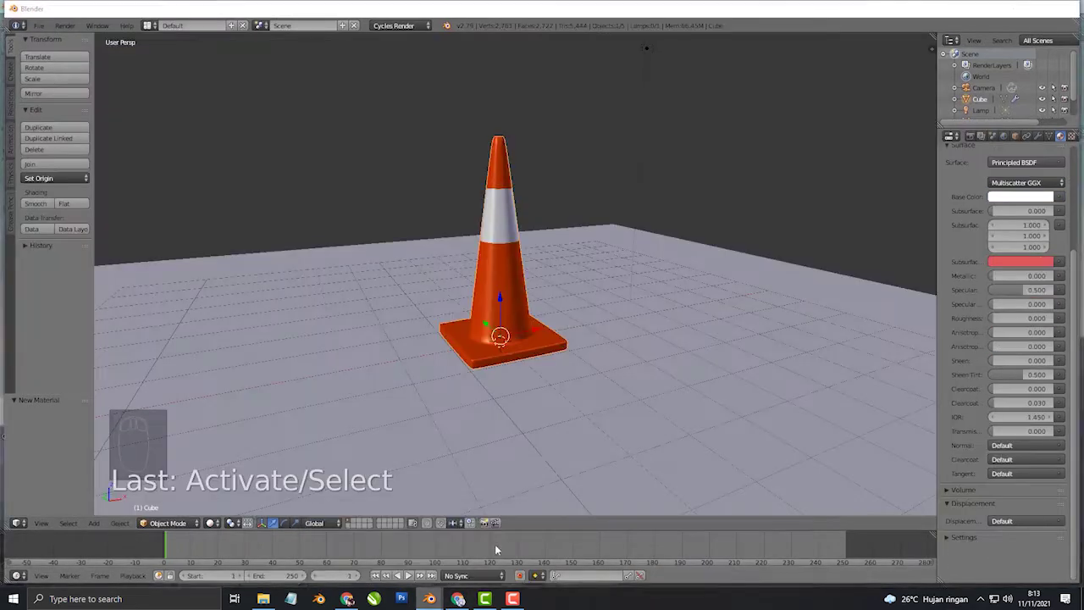
- Move the traffic cone about 25.06 units along the Y axis, clear of the ground plane
middle_click_drag(559, 356, 628, 351)
left_click_drag(461, 346, 902, 293)
middle_click_drag(708, 299, 680, 309)
scroll(680, 303, "down", 4)
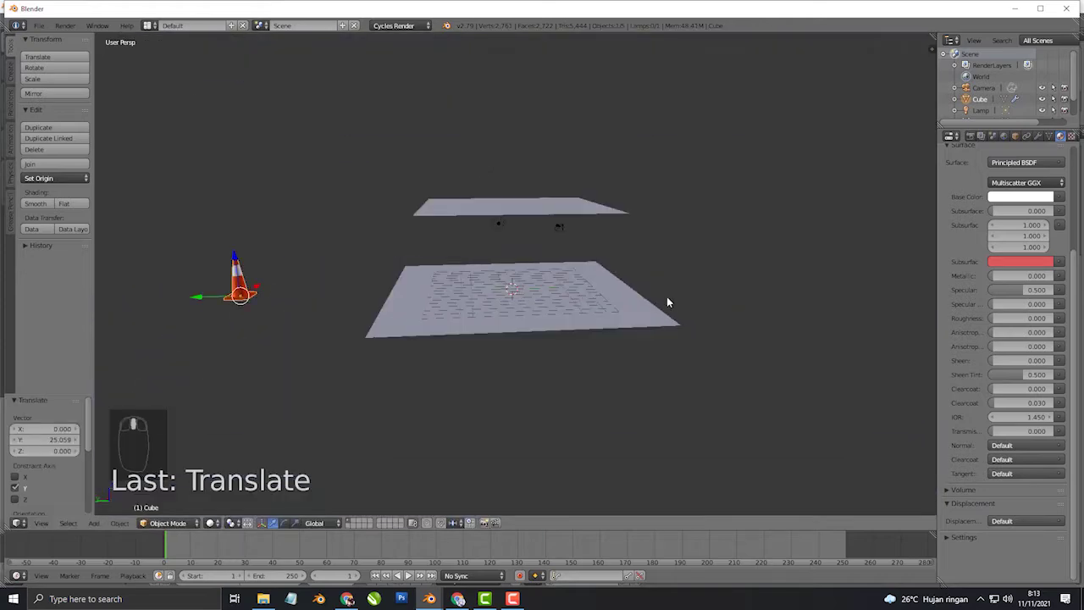
- Add a cube at the scene's centre and raise it about 1.03 units along Z onto the ground
scroll(647, 289, "up", 6)
middle_click_drag(522, 346, 504, 326)
key("shift+a")
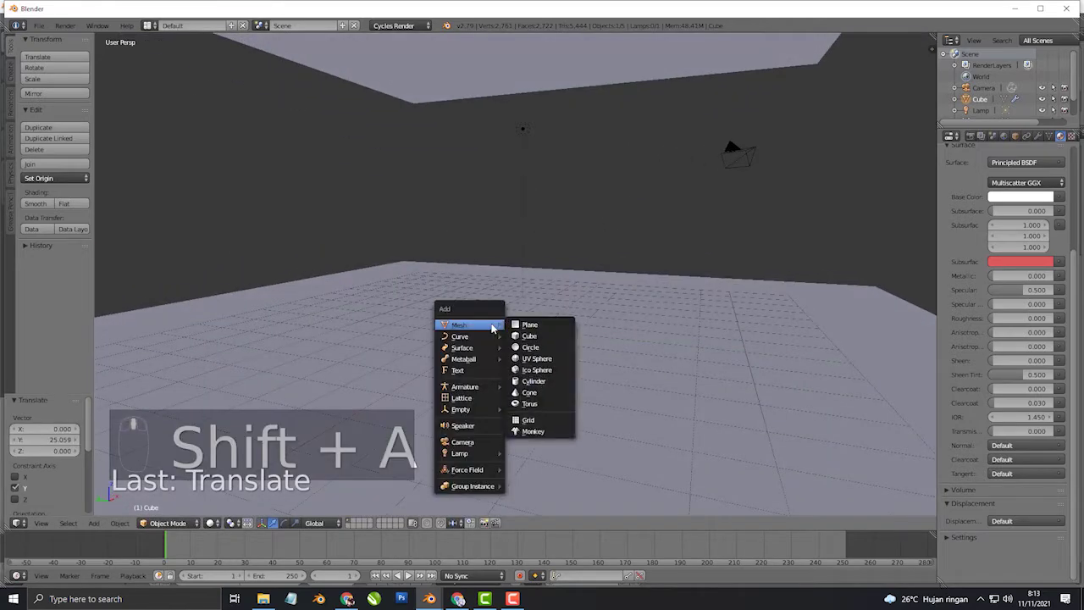
left_click(542, 334)
key("KP_1")
key("KP_5")
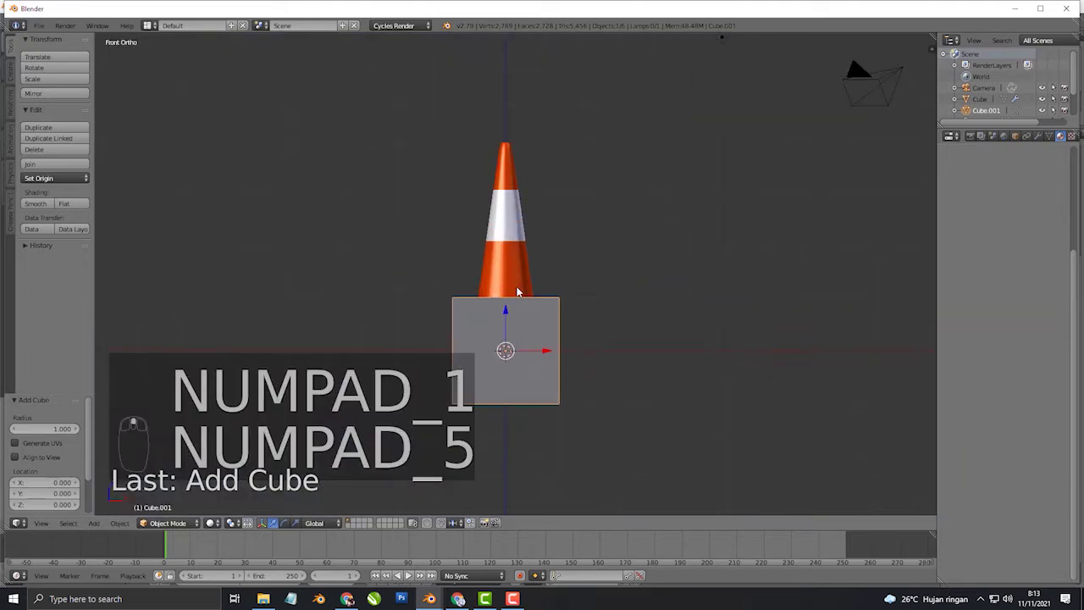
left_click_drag(507, 315, 518, 259)
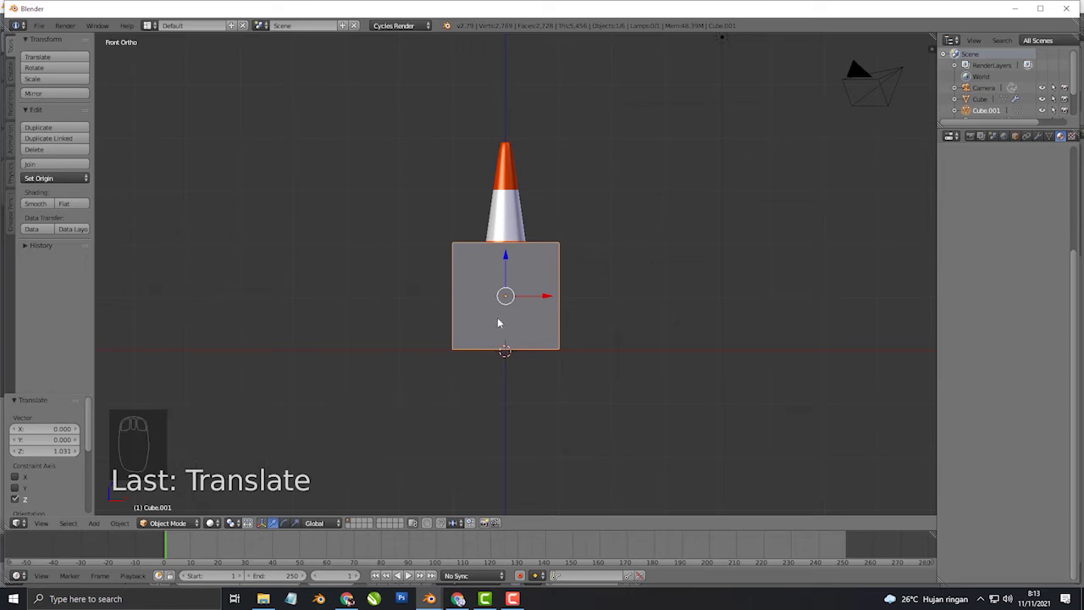
- Enter Edit Mode on the cube and scale its mesh along X by about 1.437 in wireframe front view
middle_click_drag(498, 323, 627, 317)
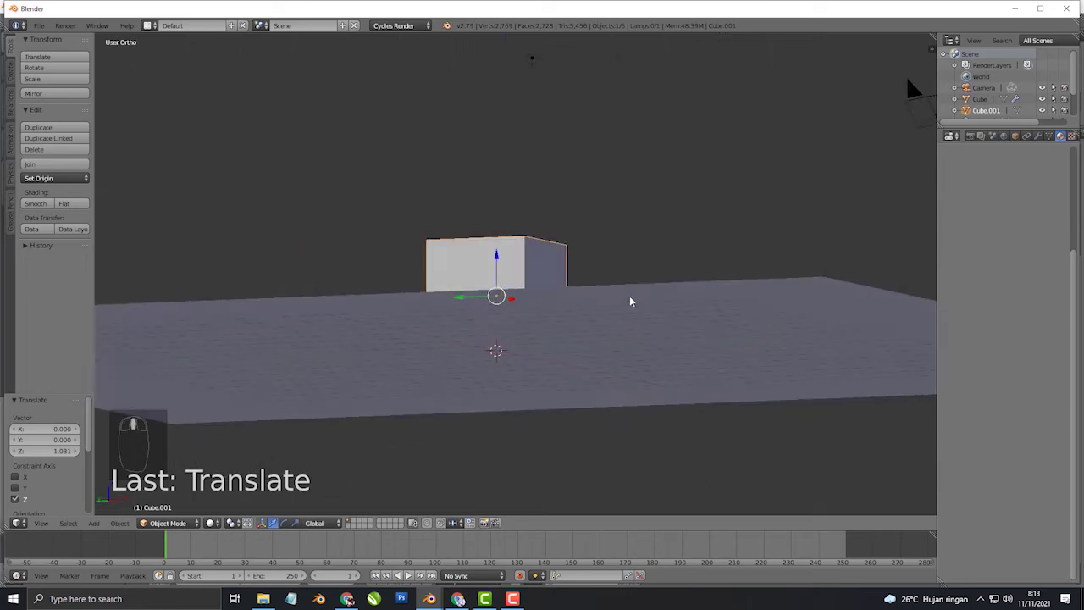
key("KP_5")
key("Tab")
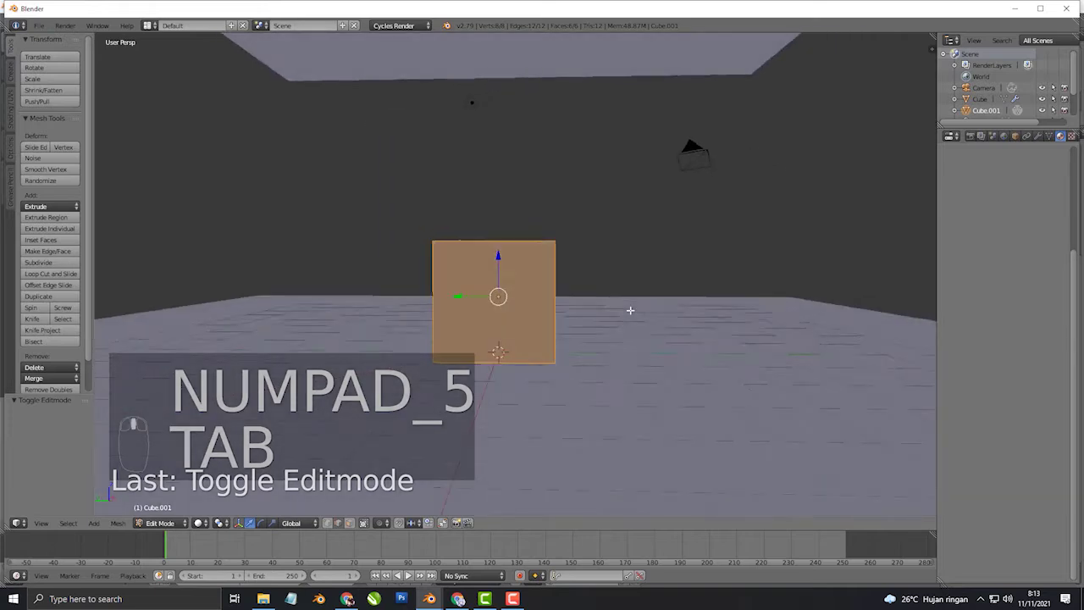
scroll(631, 310, "down", 4)
key("KP_1")
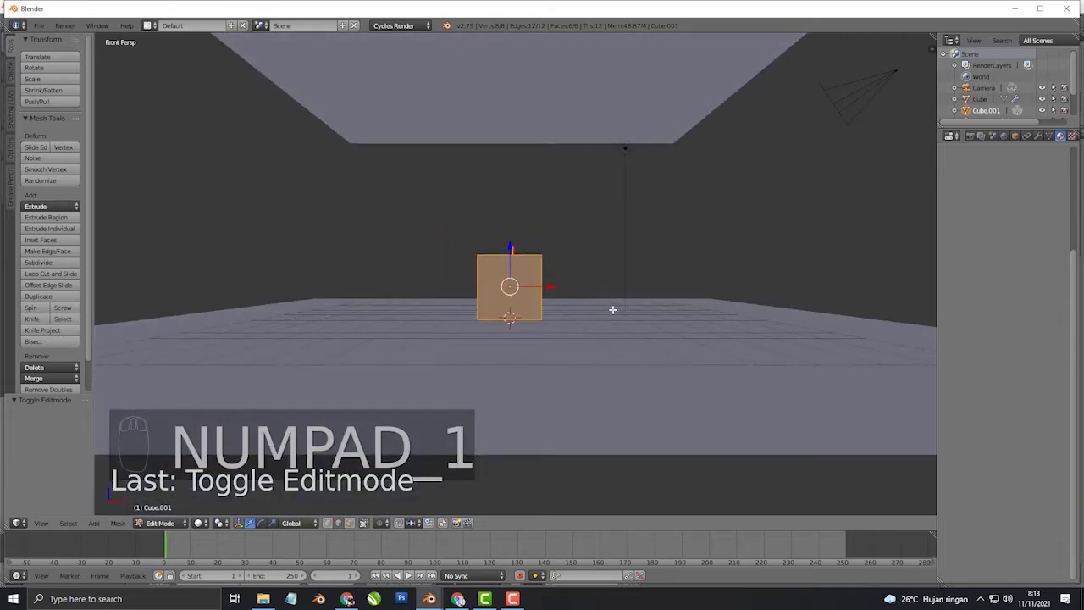
key("KP_5")
key("z")
scroll(564, 278, "up", 3)
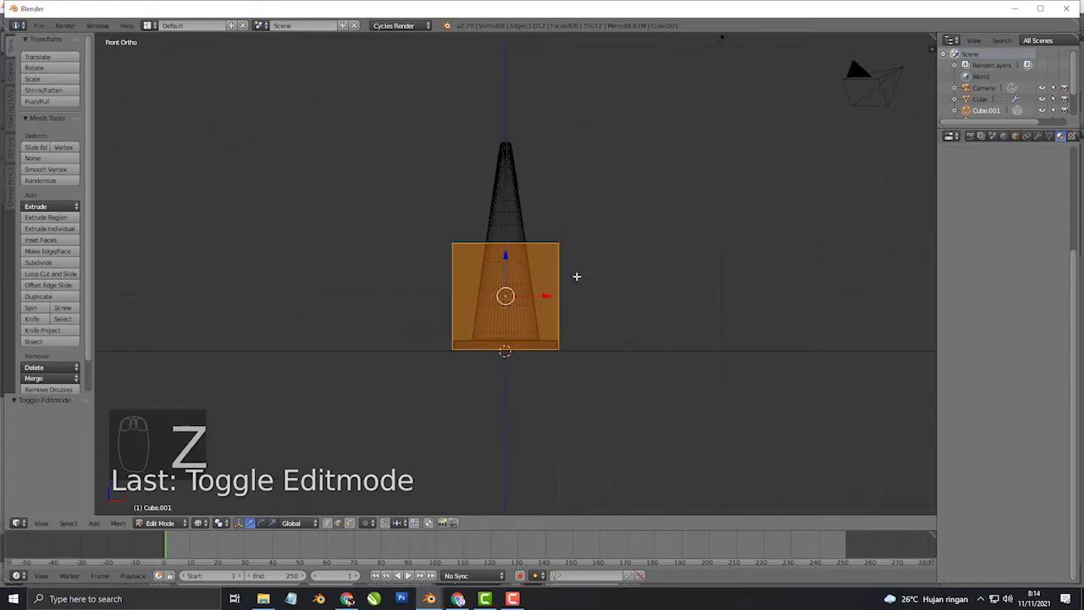
key("s")
key("x")
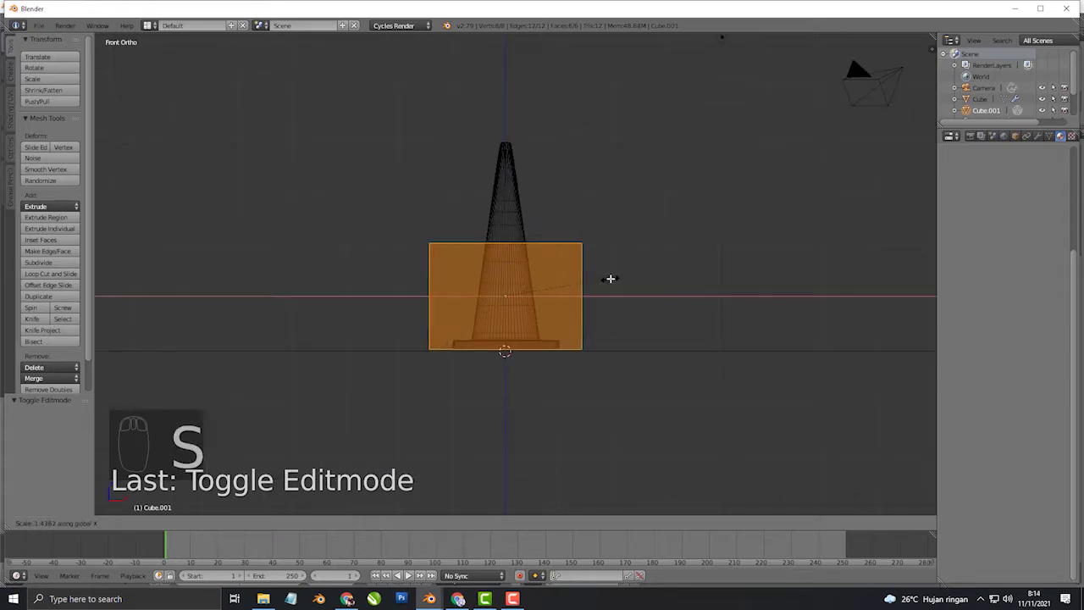
left_click(610, 278)
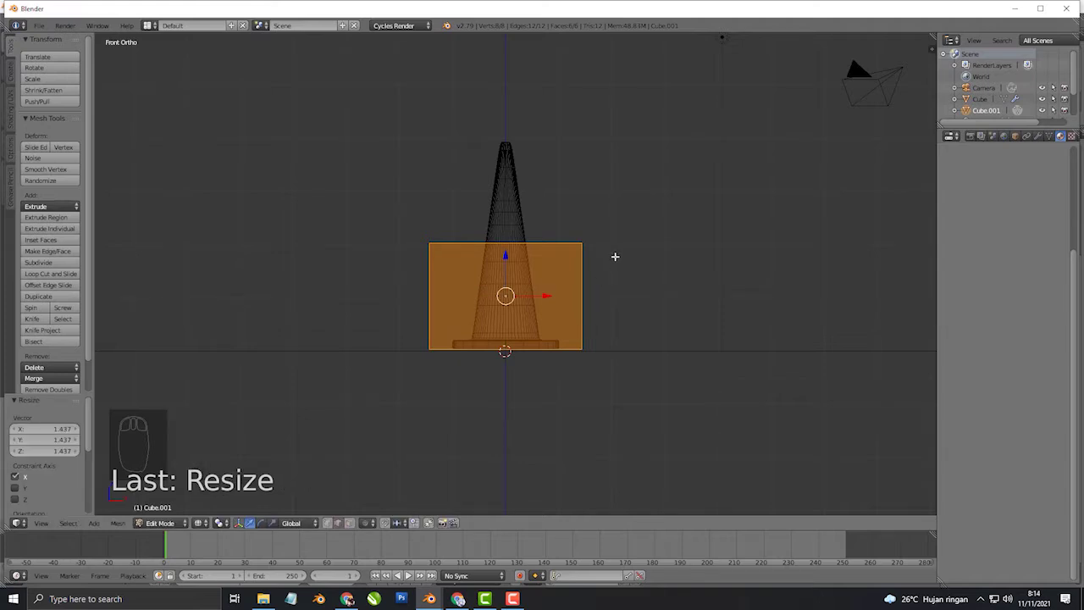
- Stretch the cube's mesh along the Y axis by a factor of about 3.304
key("KP_1")
key("KP_3")
scroll(610, 229, "down", 5)
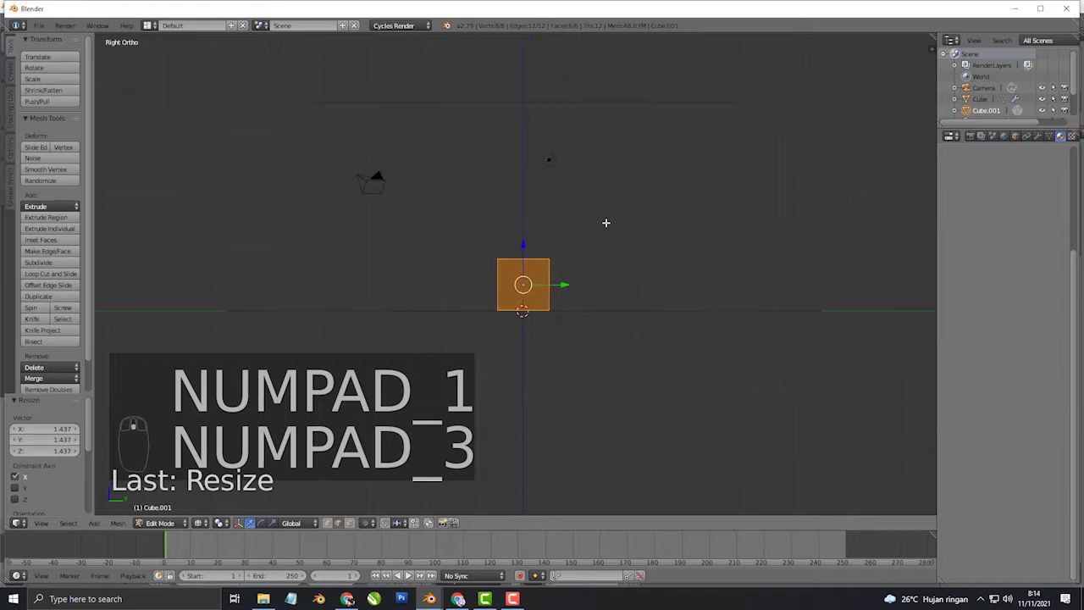
key("s")
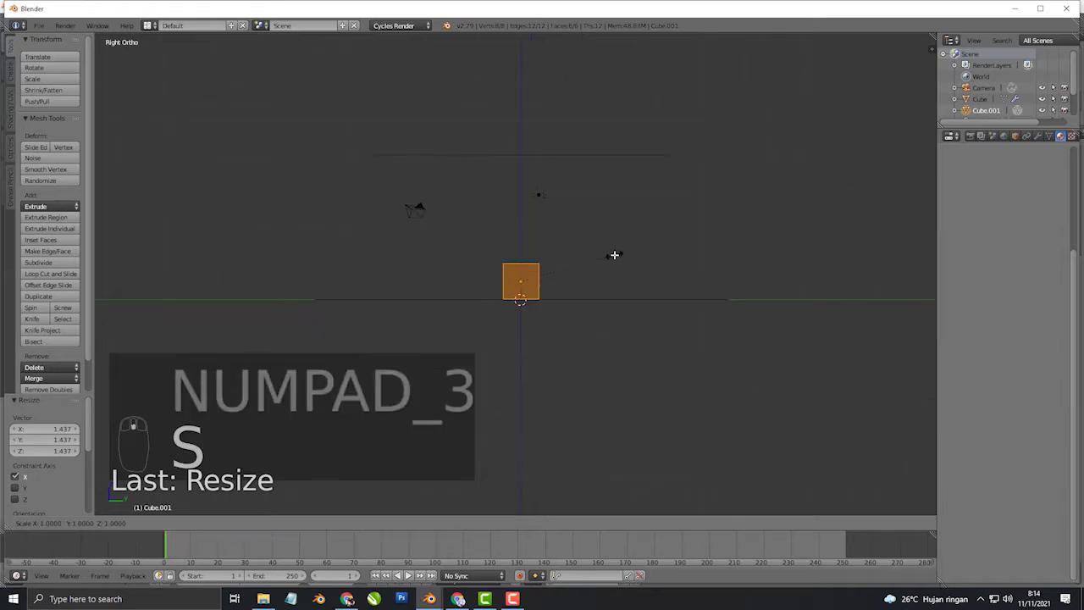
key("y")
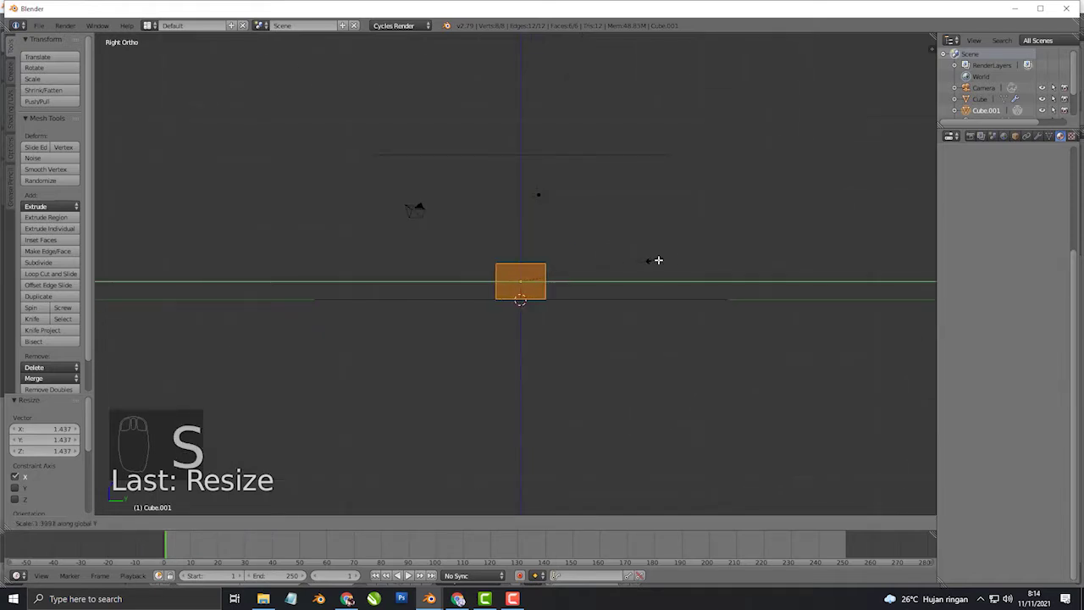
left_click(841, 262)
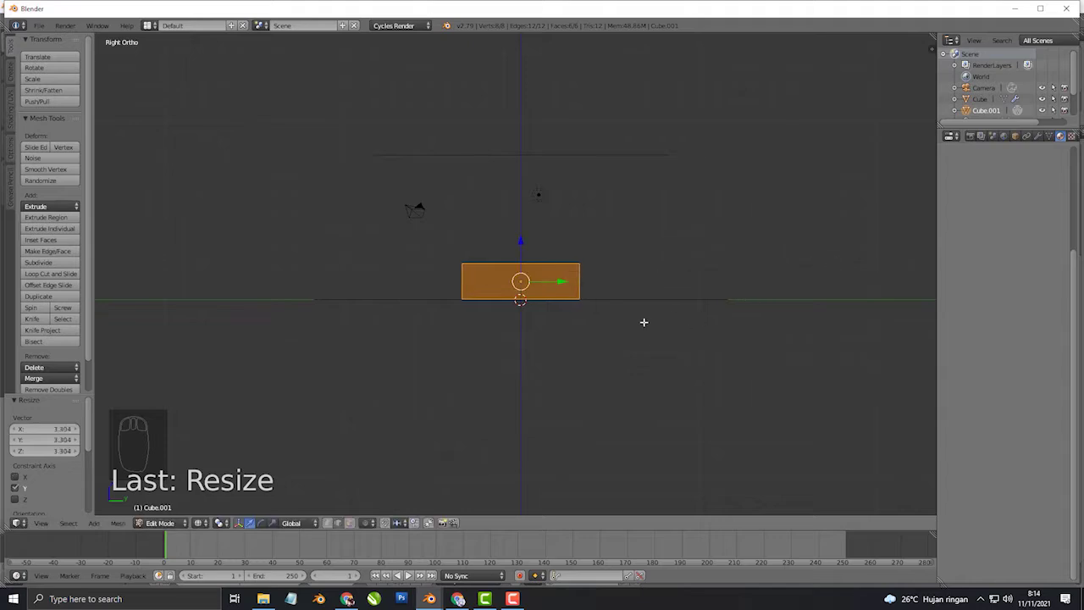
- Lengthen the box slightly more along Y, scaling it by about 1.174
scroll(644, 321, "down", 3)
scroll(624, 318, "up", 2)
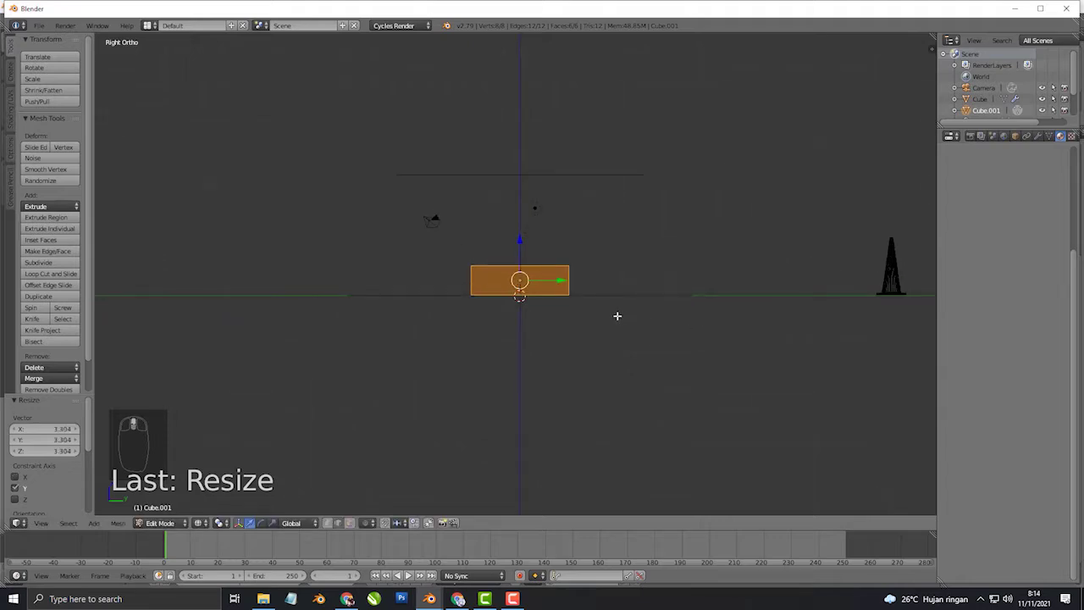
key("s")
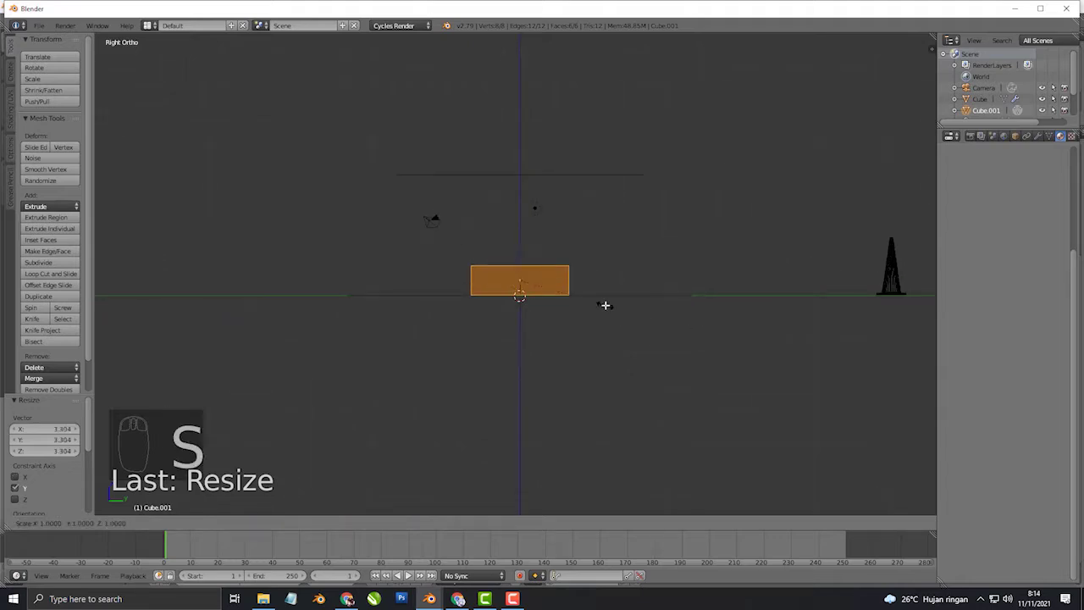
key("y")
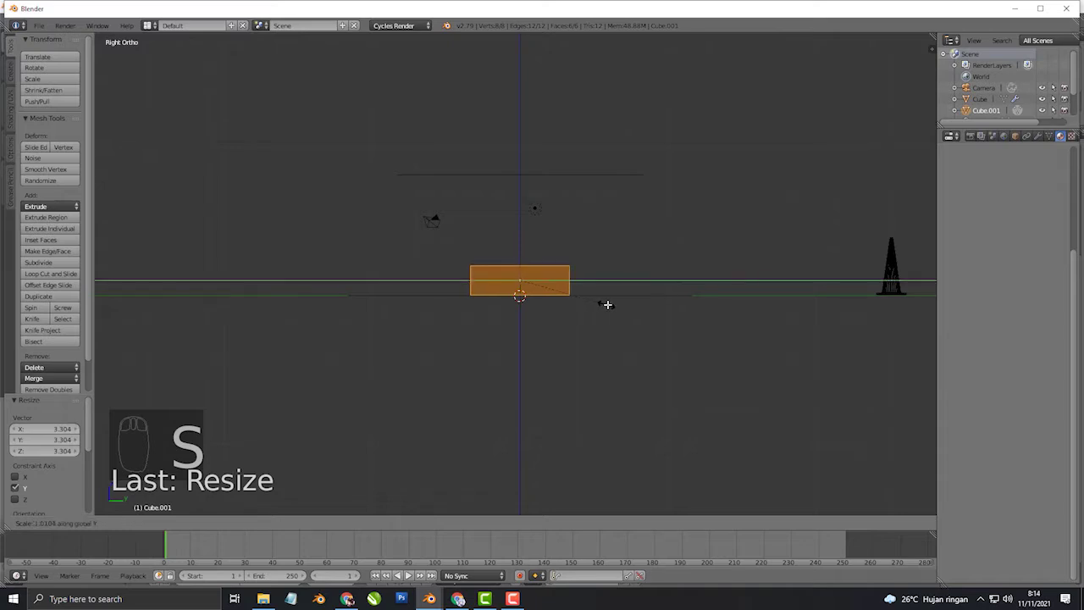
left_click(620, 308)
scroll(620, 308, "up", 5)
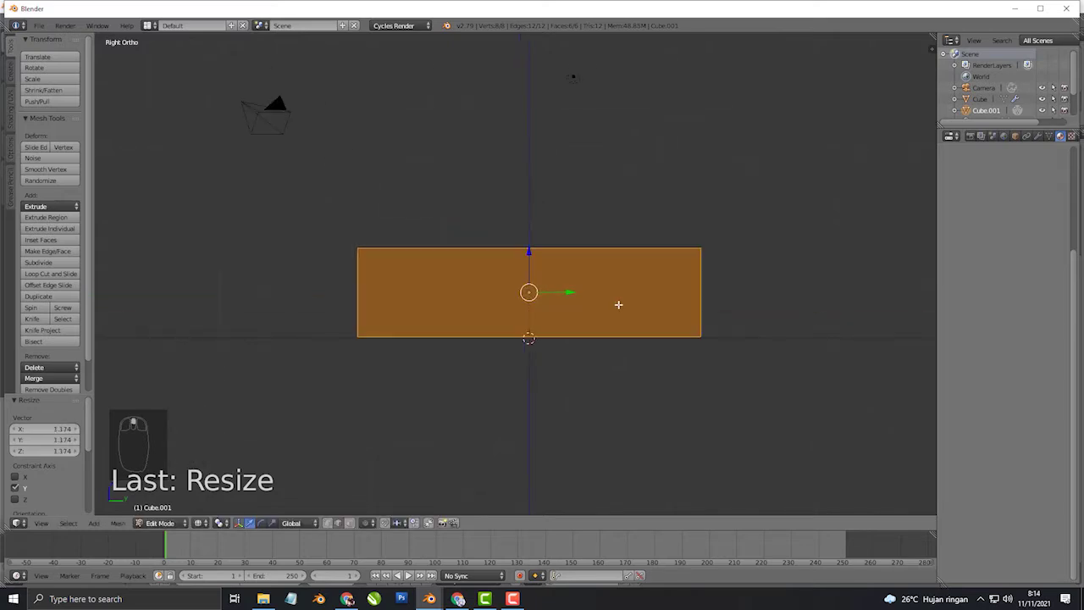
- Return to solid perspective shading and flatten the box along Z to about 0.134 of its height
key("KP_5")
middle_click_drag(618, 303, 419, 315)
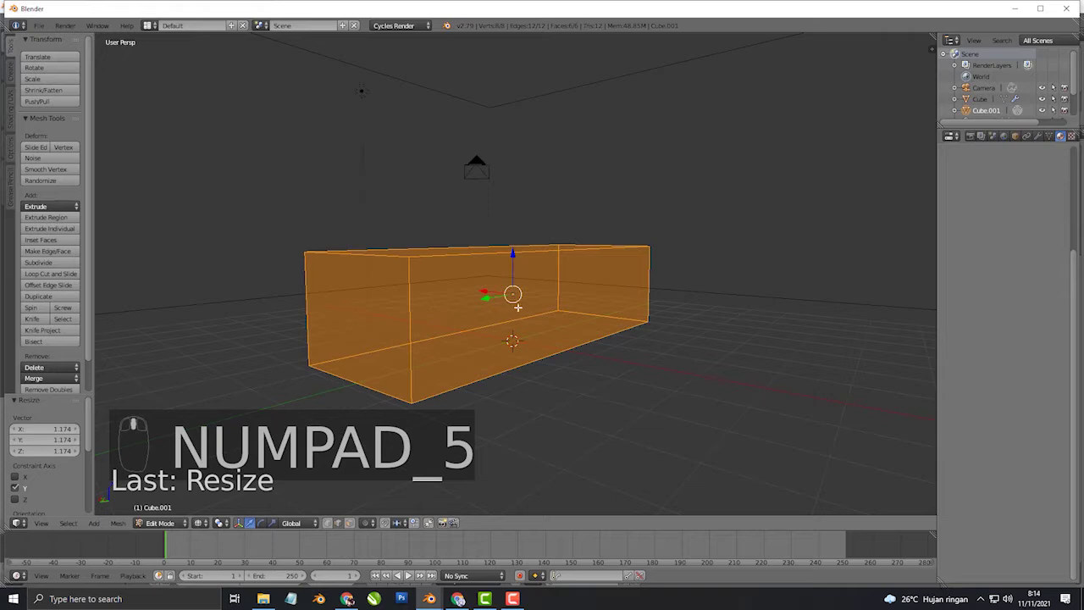
key("z")
mouse_move(554, 300)
middle_mouse_down()
mouse_move(499, 299)
mouse_move(537, 291)
middle_mouse_up()
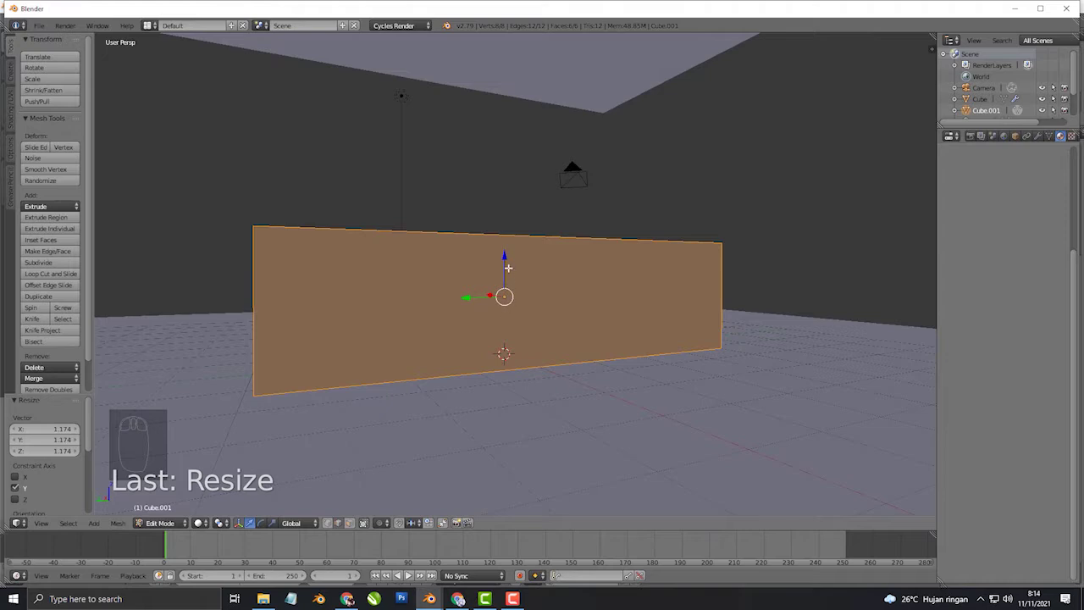
key("s")
key("z")
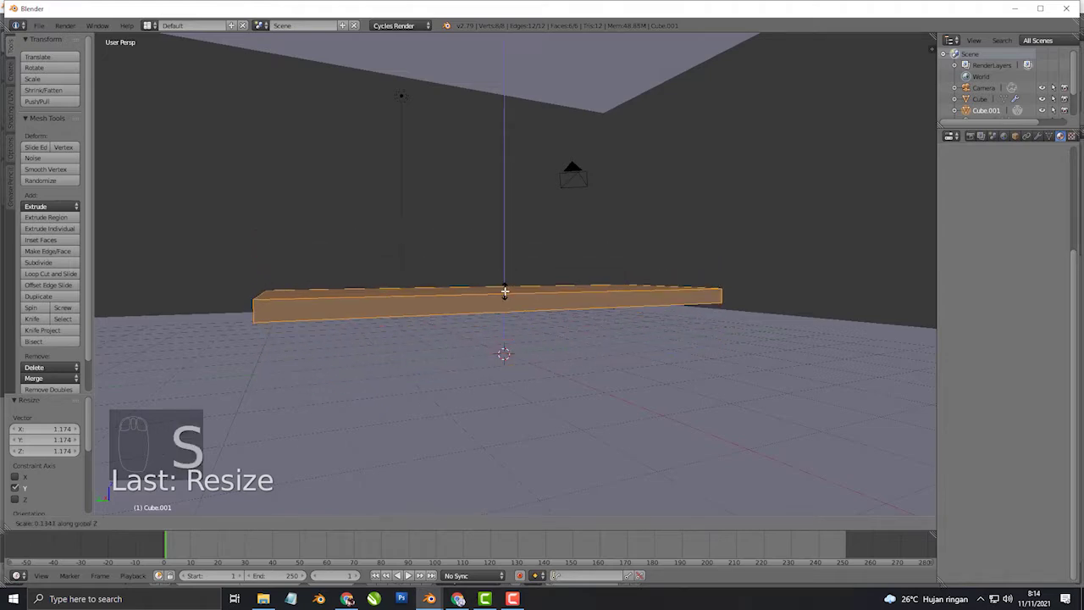
left_click(504, 293)
- Lower the flattened slab along Z to just above the ground and leave Edit Mode
key("KP_1")
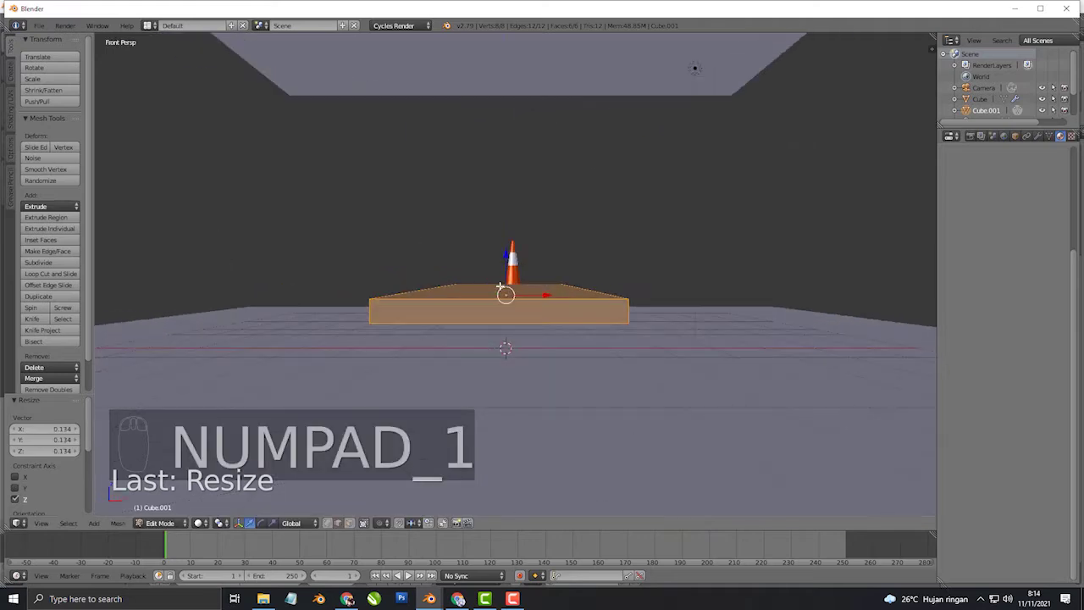
key("KP_5")
scroll(500, 274, "up", 1)
left_click_drag(502, 251, 510, 303)
middle_click_drag(505, 369, 543, 402)
key("Tab")
- Select the ground plane beneath the slab and hide it from the viewport
right_click_drag(492, 431, 720, 301)
scroll(765, 293, "down", 5)
scroll(1012, 91, "down", 2)
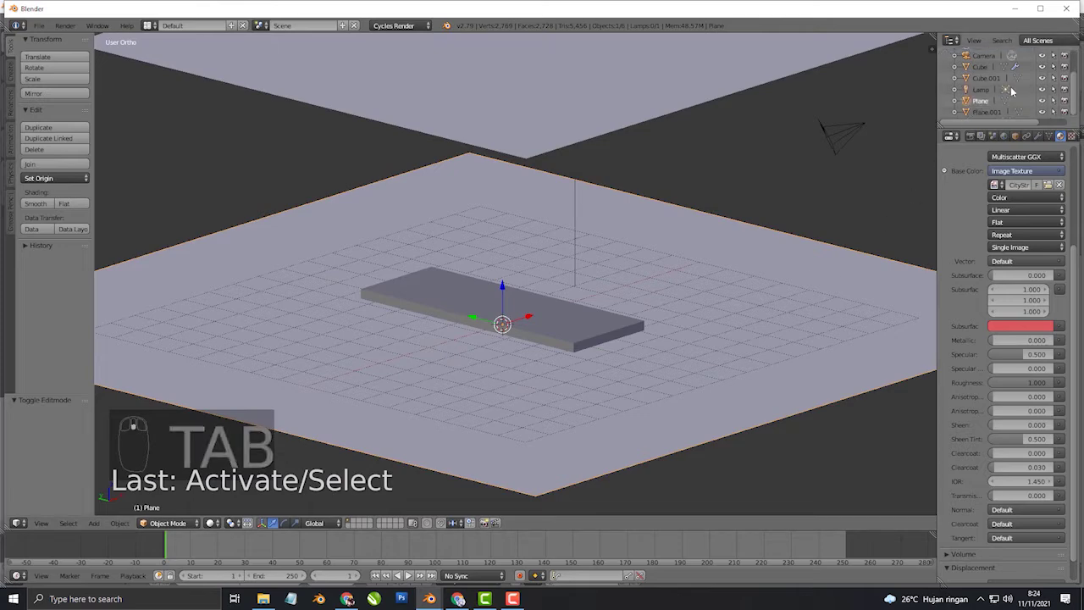
left_click(1042, 100)
- Open the slab in Edit Mode with face selection and select its underside face
middle_click_drag(614, 357, 586, 286)
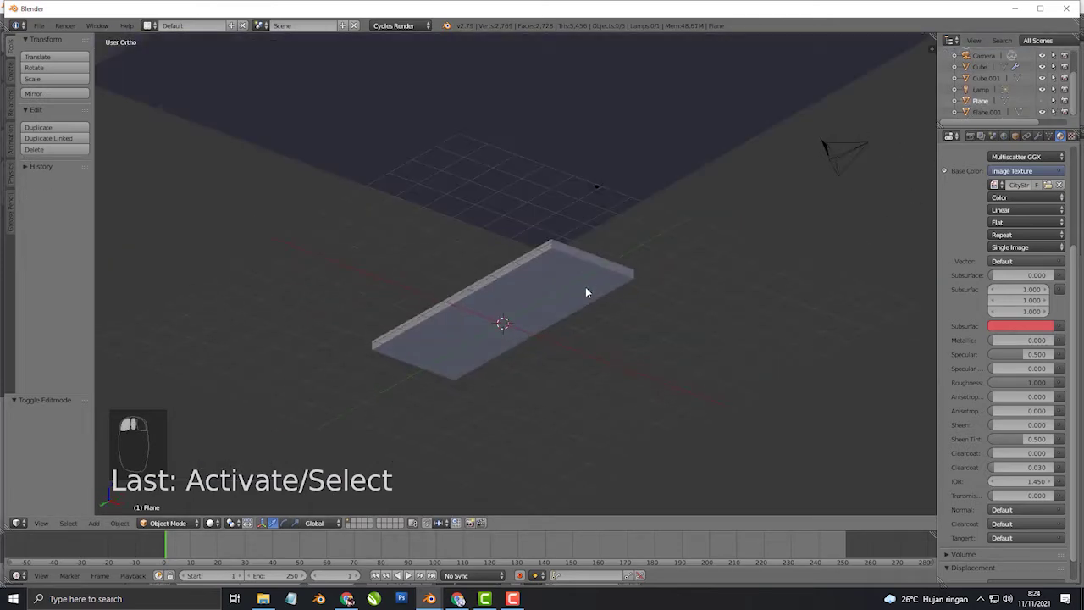
right_click(582, 288)
key("Tab")
scroll(428, 490, "up", 2)
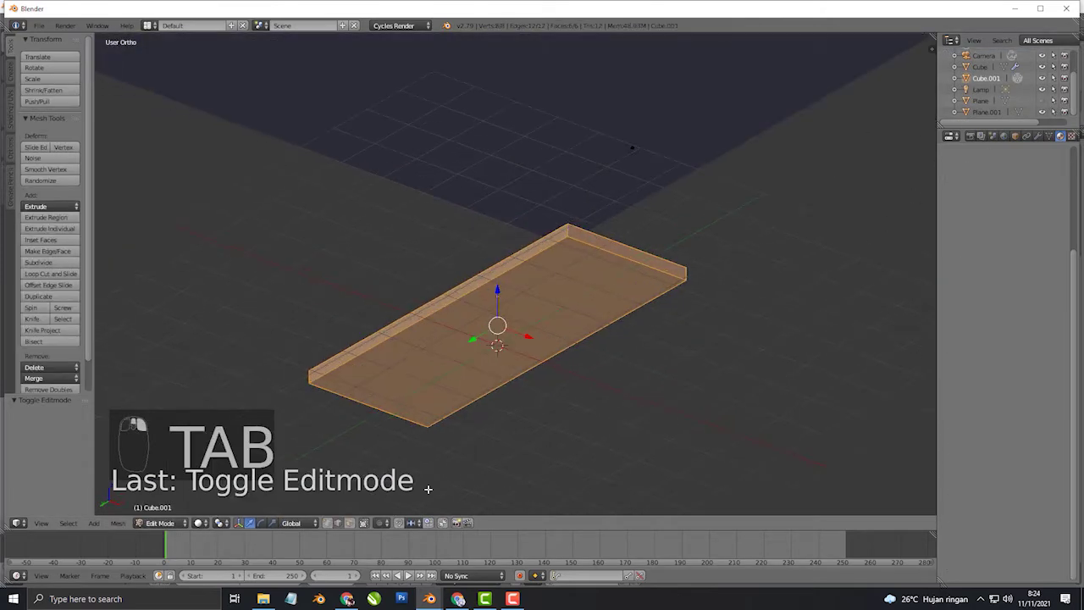
left_click(349, 524)
right_click(444, 332)
middle_click_drag(588, 301, 569, 321)
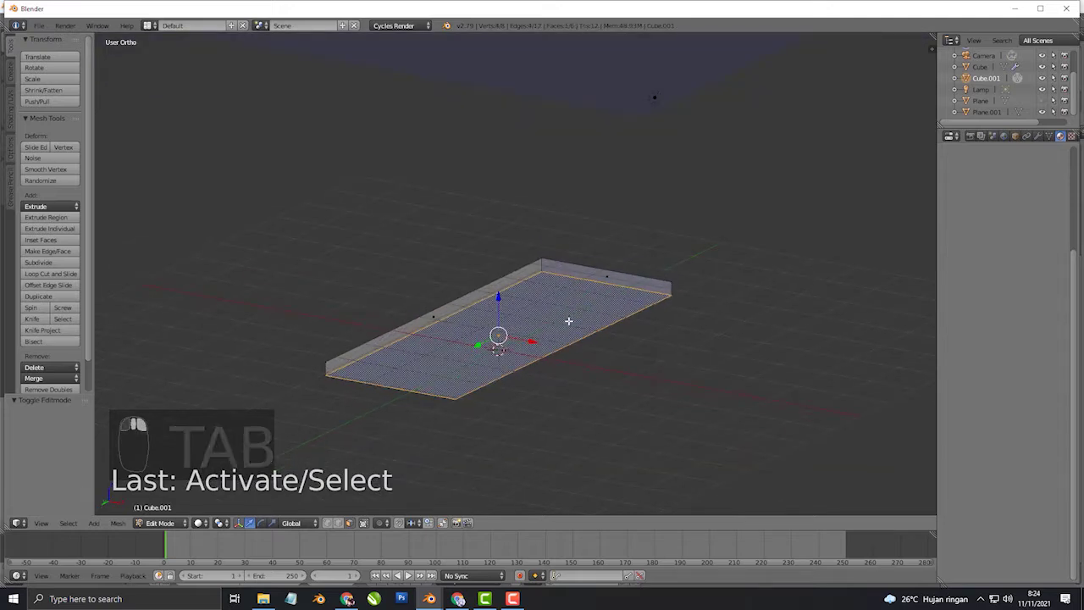
- Extrude the slab's top face upward by about 0.946 units
key("KP_1")
middle_click_drag(532, 336, 584, 344)
right_click(582, 330)
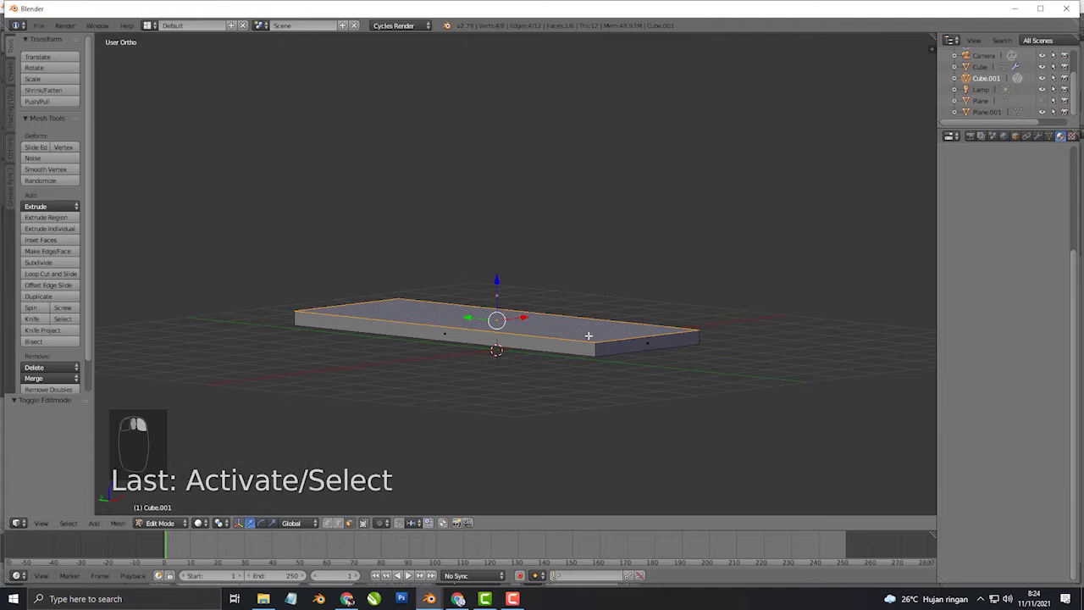
key("KP_3")
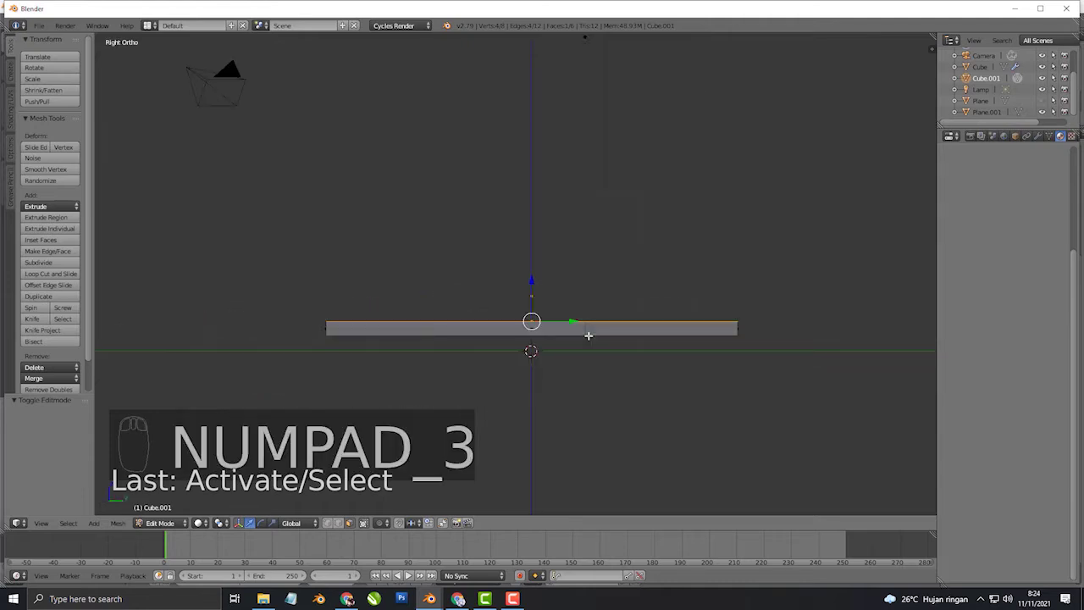
key("KP_5")
key("KP_5")
key("KP_1")
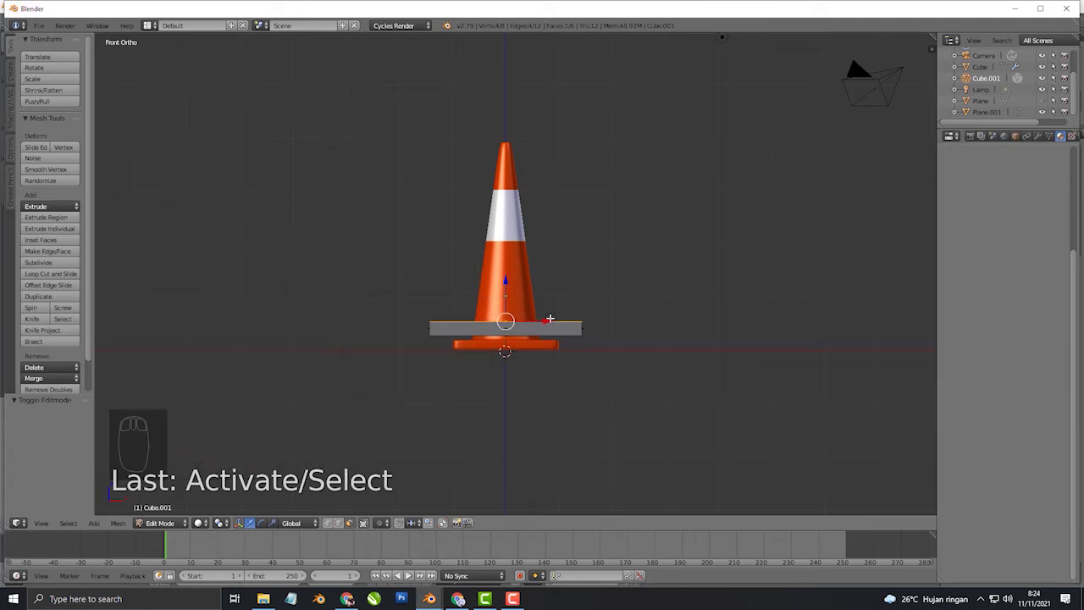
key("e")
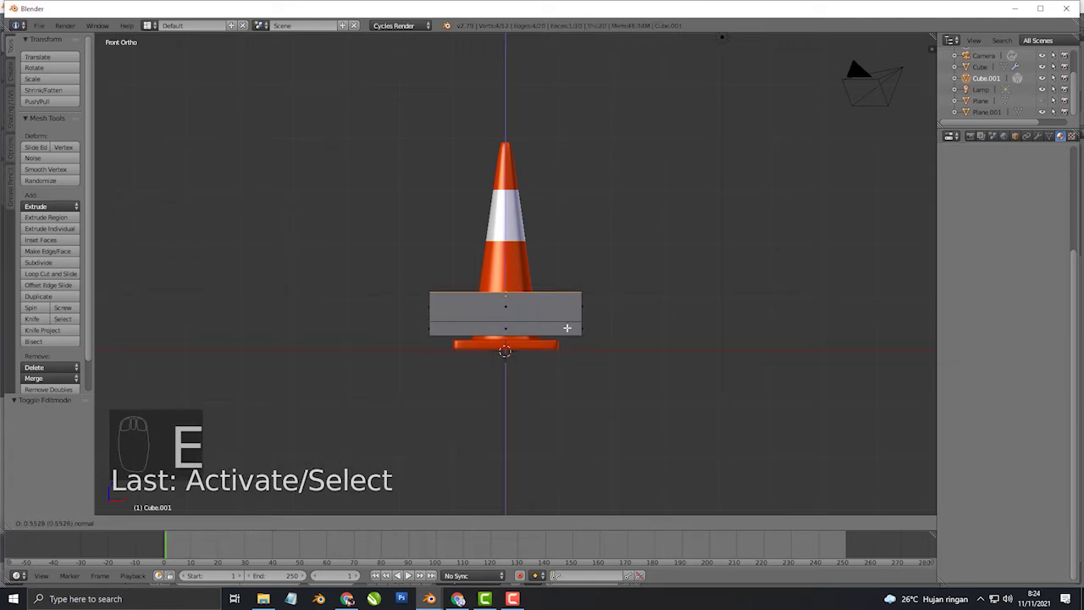
left_click(564, 314)
- Scale the extruded top face along X to 0.545 to slope the lower part of the barrier inward
key("s")
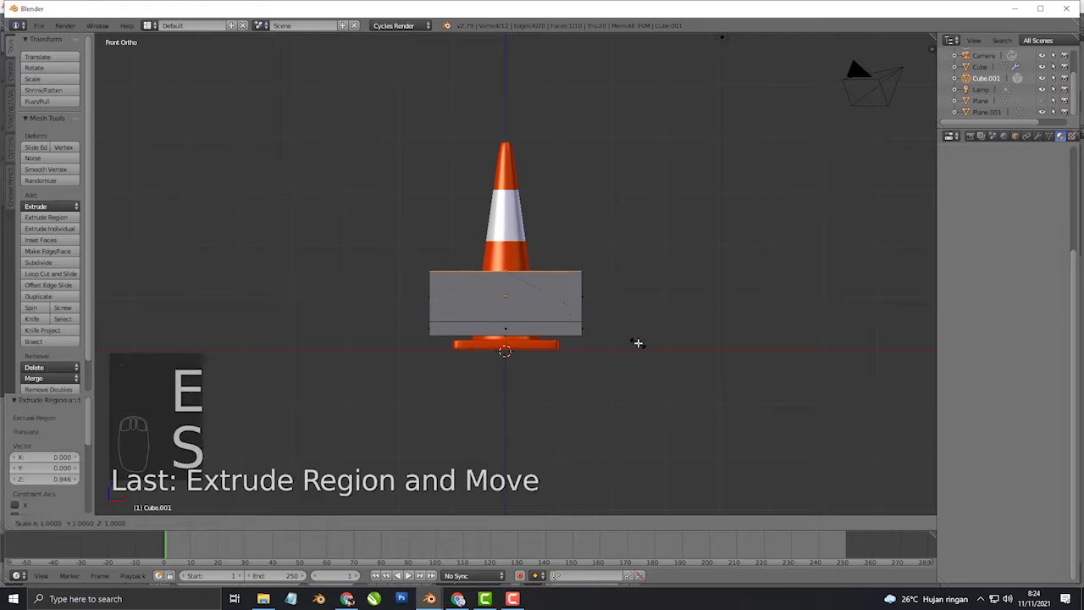
key("x")
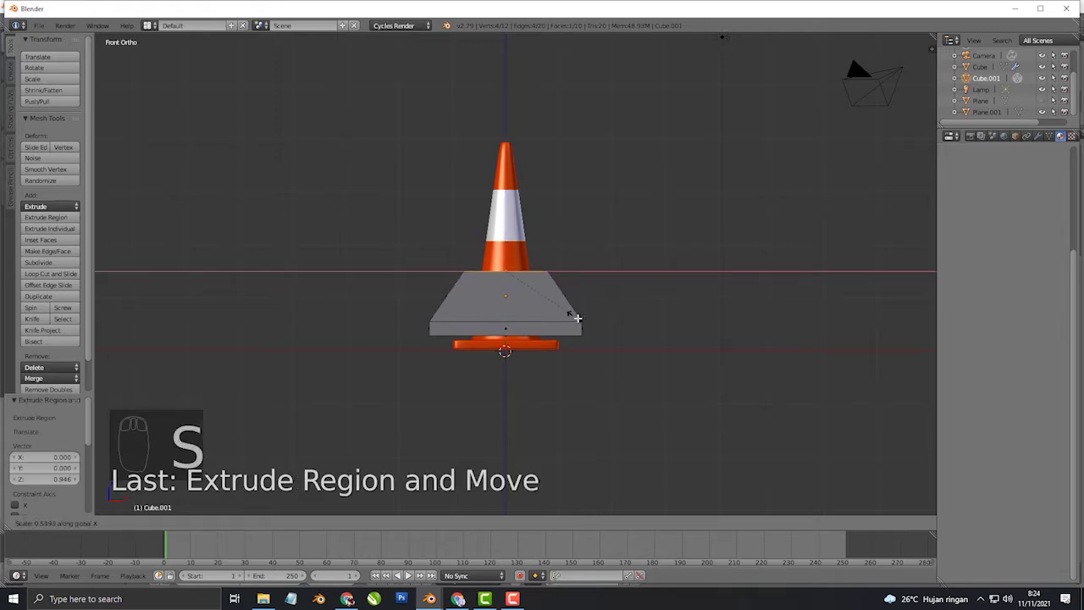
left_click(574, 314)
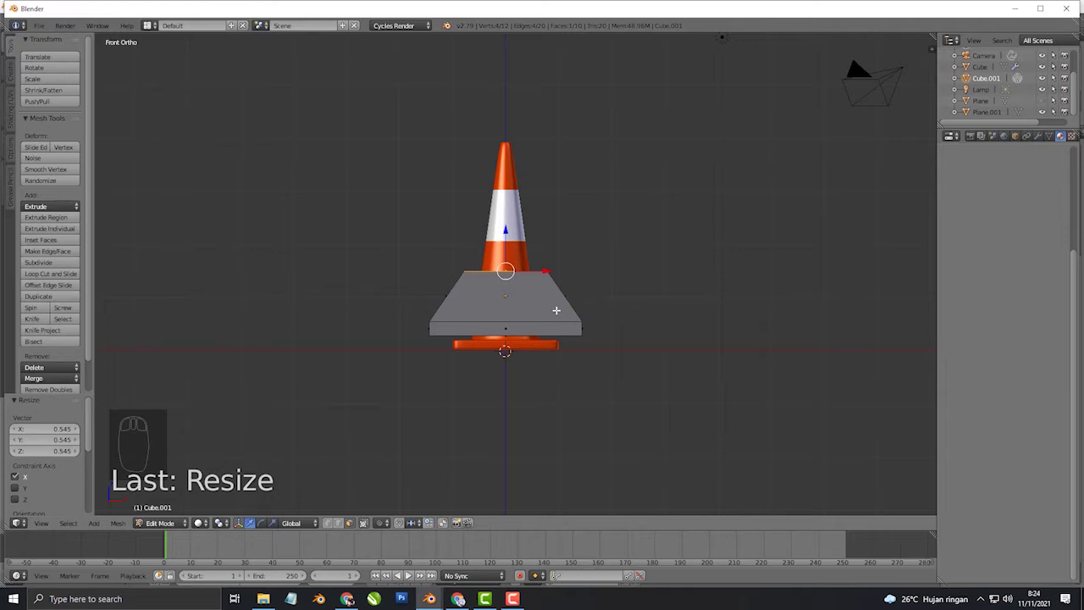
- Extrude the top face upward by about 3.242 units and scale it along X to 0.347 to taper the wall
key("e")
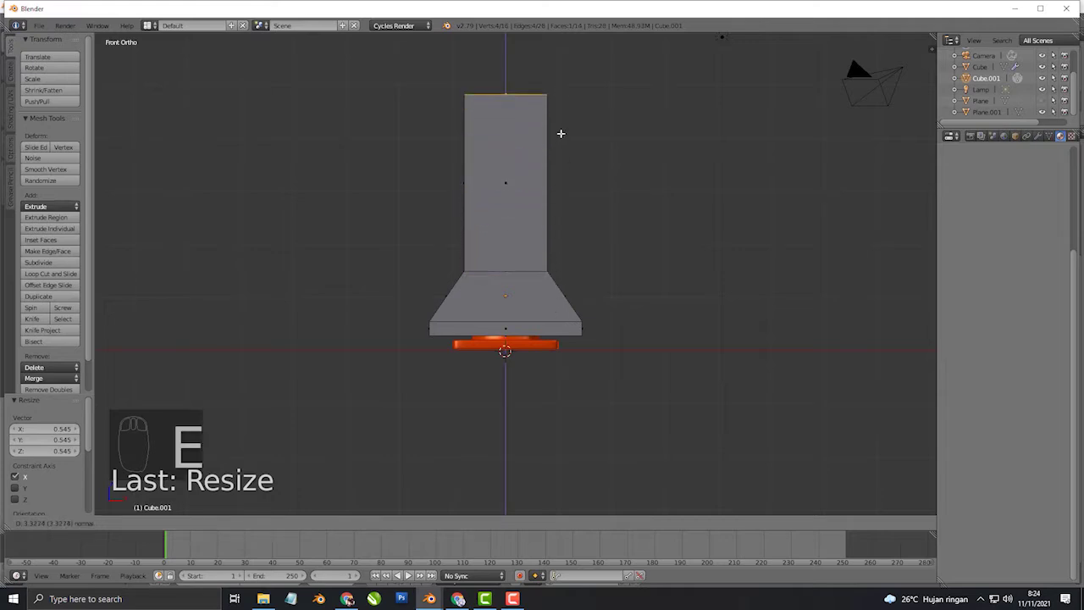
left_click(567, 139)
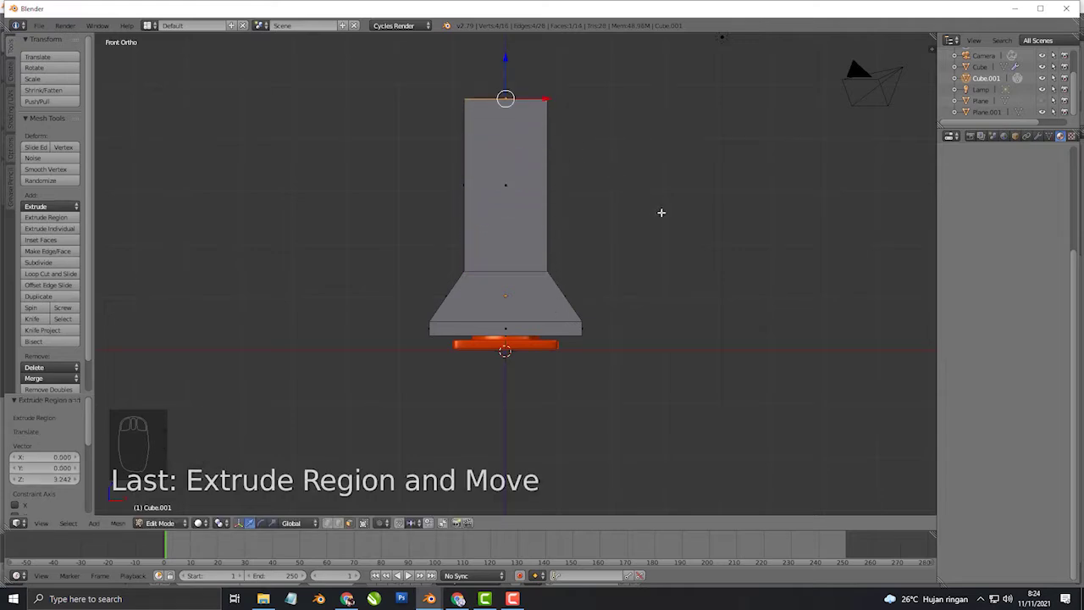
key("s")
key("x")
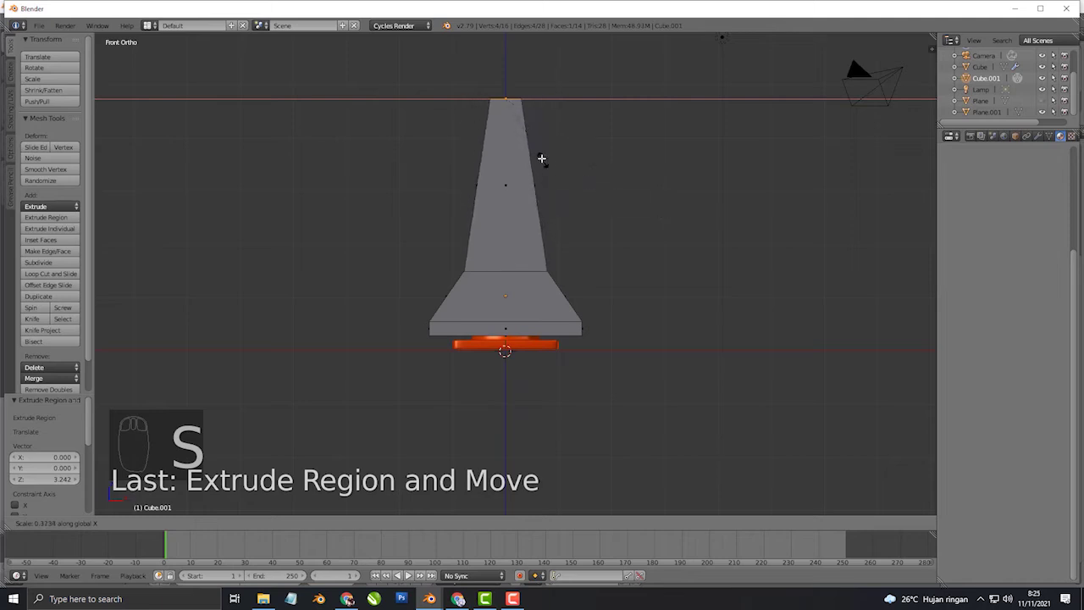
left_click(548, 169)
- Add six evenly spaced vertical loop cuts across the barrier's length, without sliding them
scroll(557, 237, "down", 2)
middle_click_drag(523, 274, 560, 299)
key("ctrl+r")
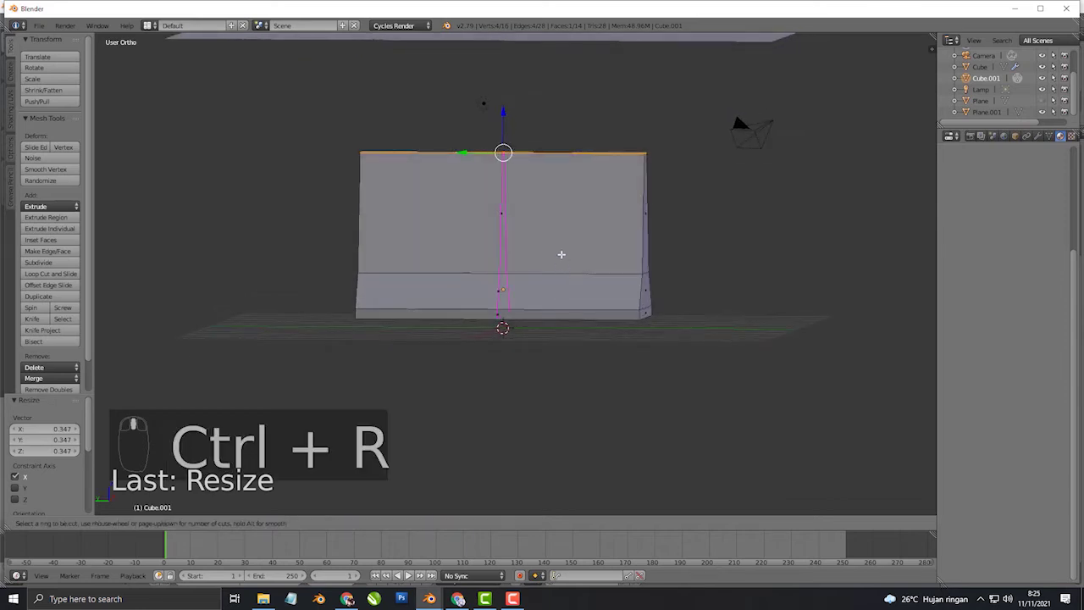
scroll(550, 279, "up", 1)
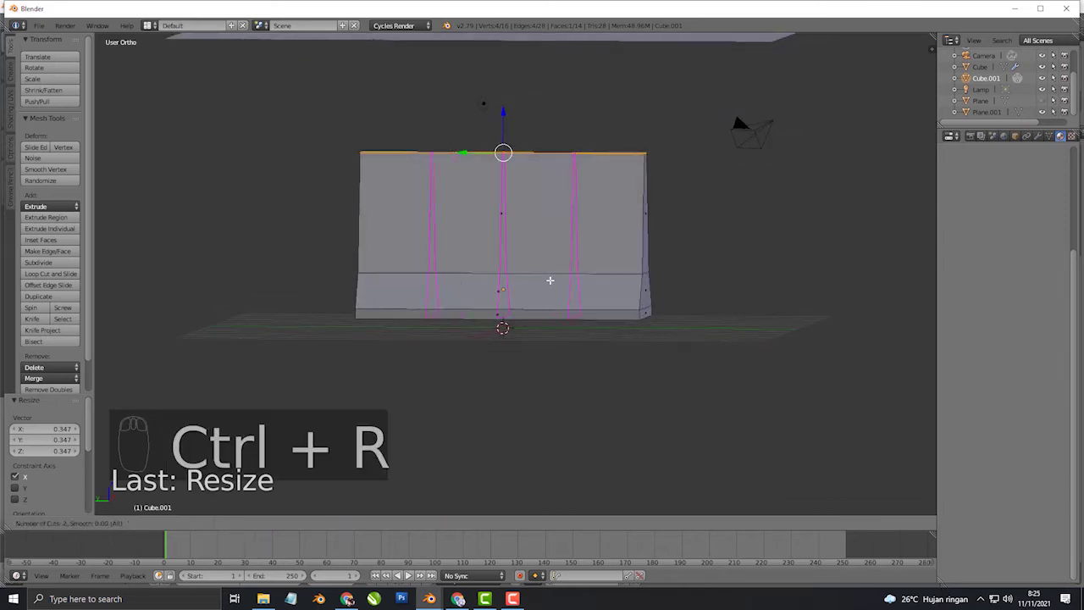
scroll(550, 279, "up", 1)
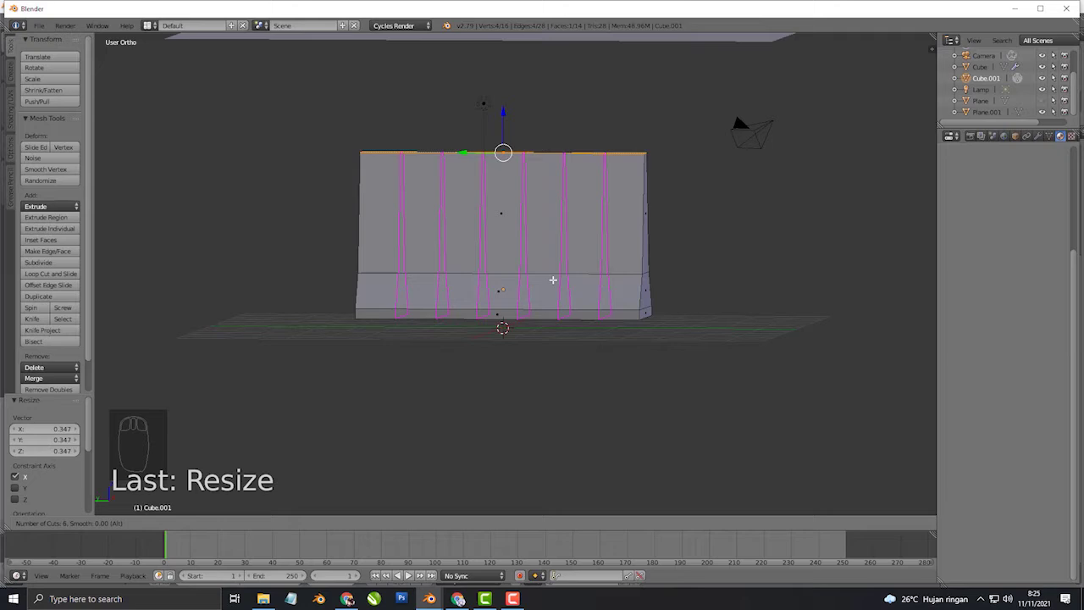
left_click(553, 280)
right_click(553, 279)
- Select four alternating underside faces, starting from one end, and extrude them down to the ground by about 0.282 to form feet
middle_click_drag(562, 325, 540, 329)
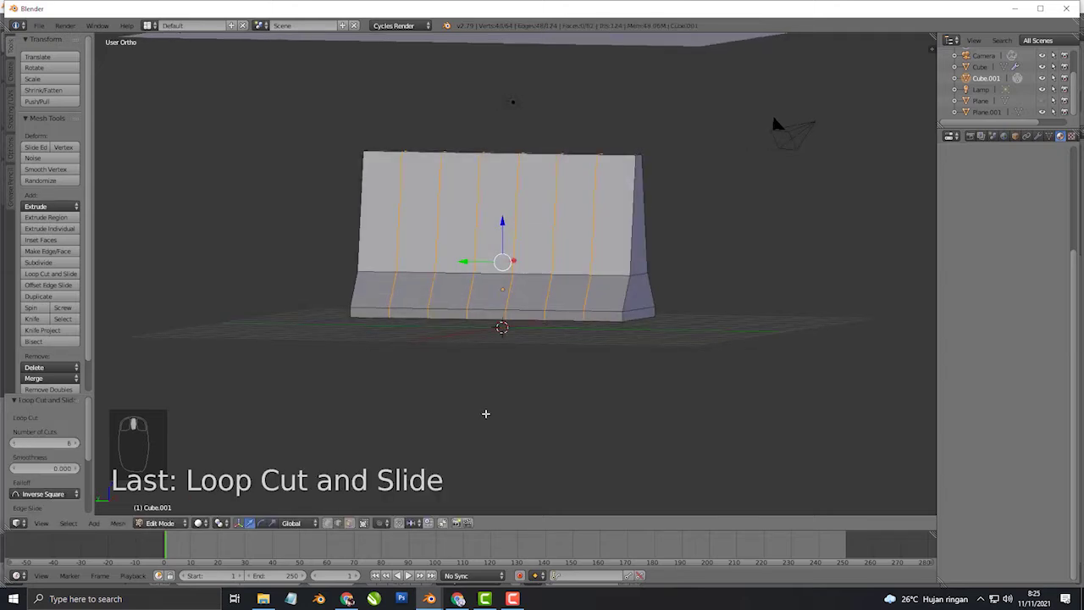
left_click(351, 523)
middle_click_drag(528, 420, 497, 350)
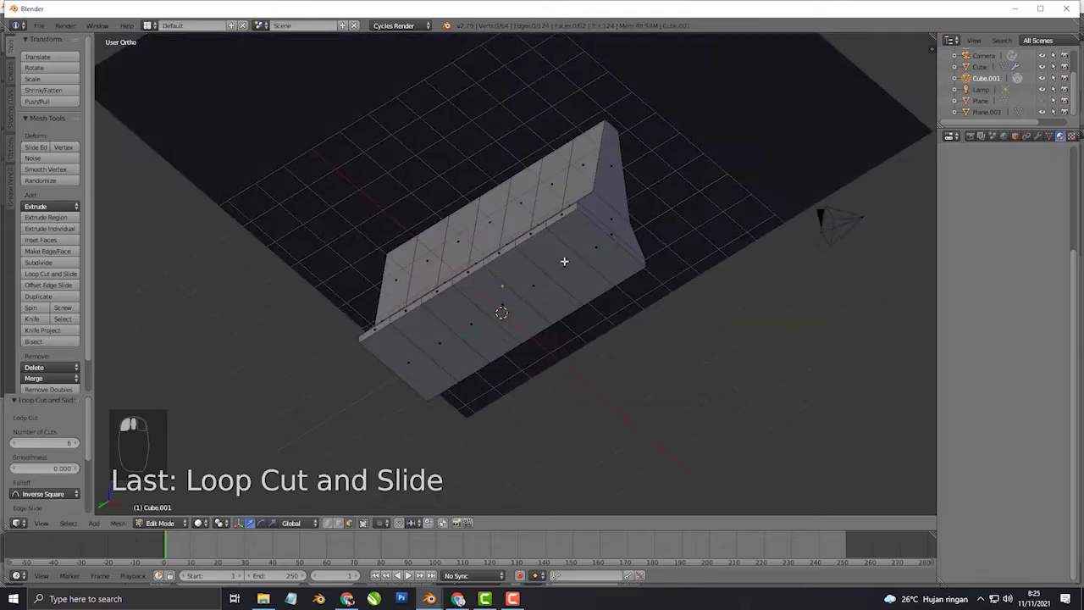
right_click(588, 250)
right_click(542, 295, "shift")
right_click(479, 322, "shift")
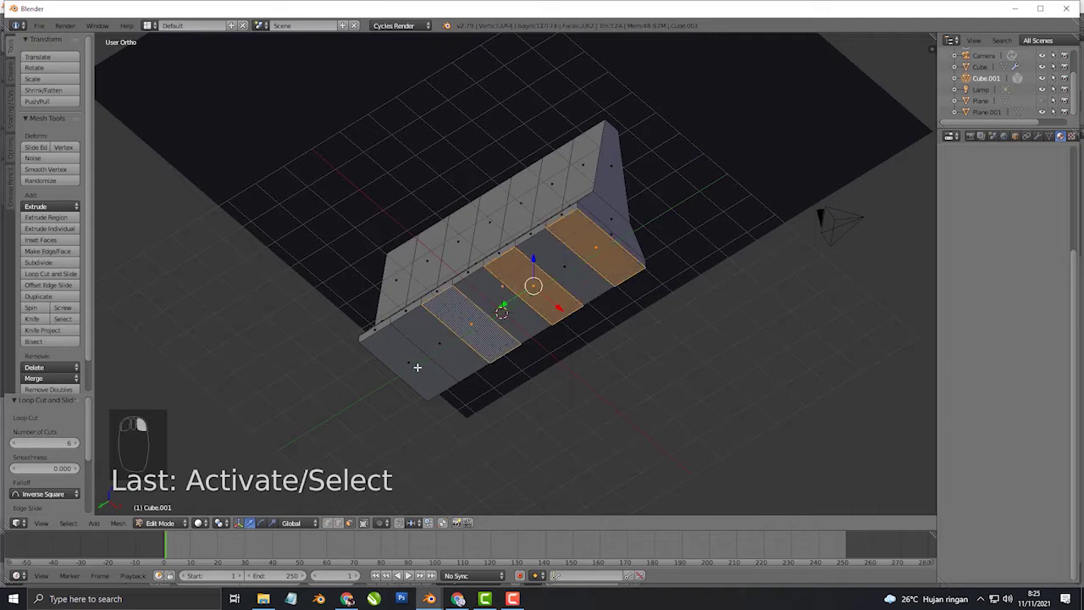
right_click(421, 368, "shift")
middle_click_drag(588, 315, 603, 349)
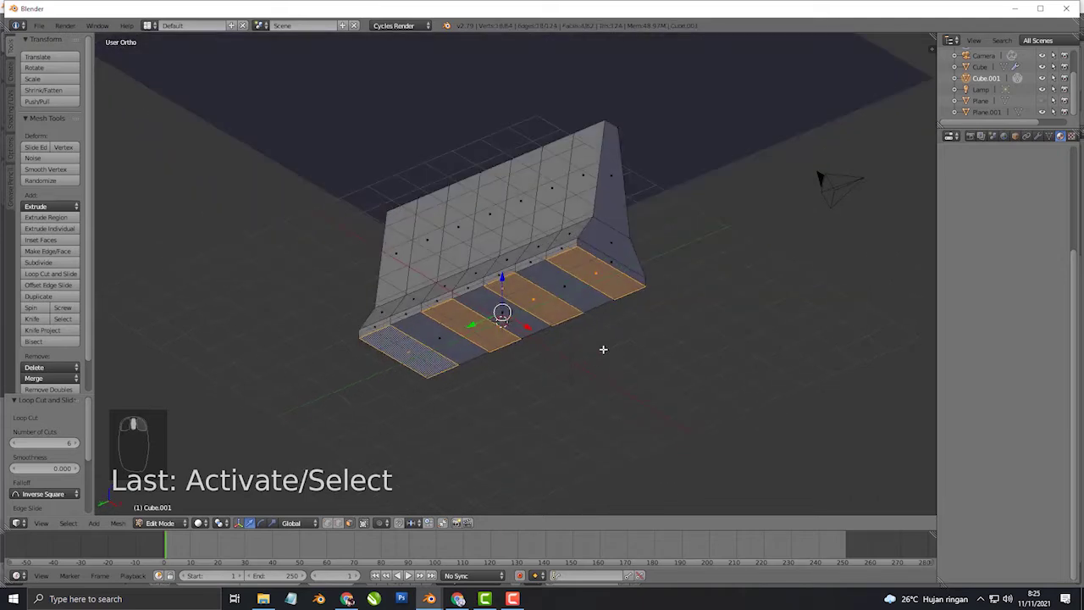
key("KP_1")
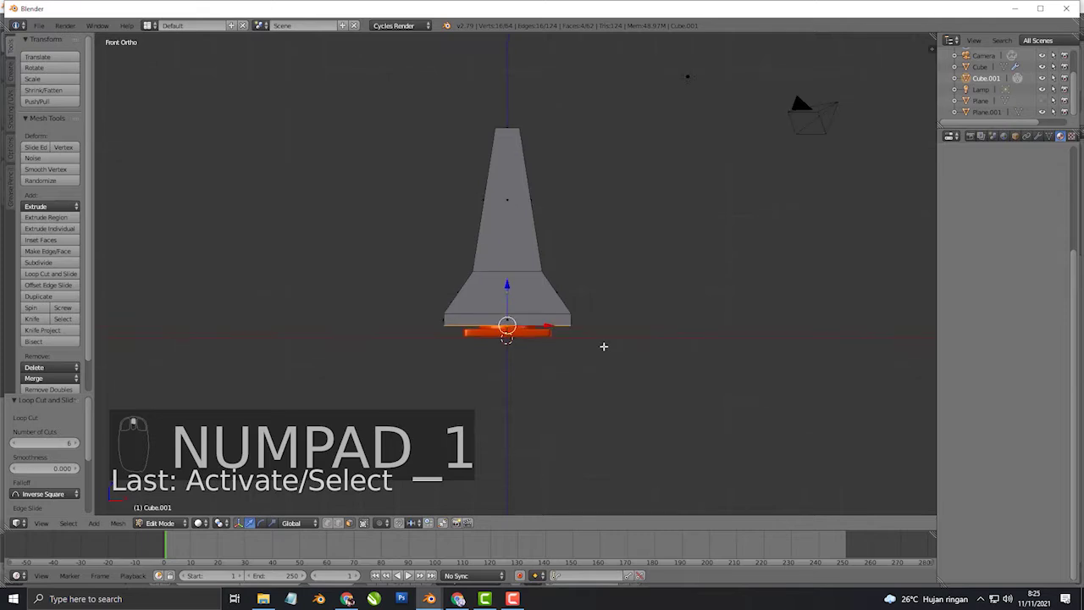
scroll(604, 347, "up", 5)
key("e")
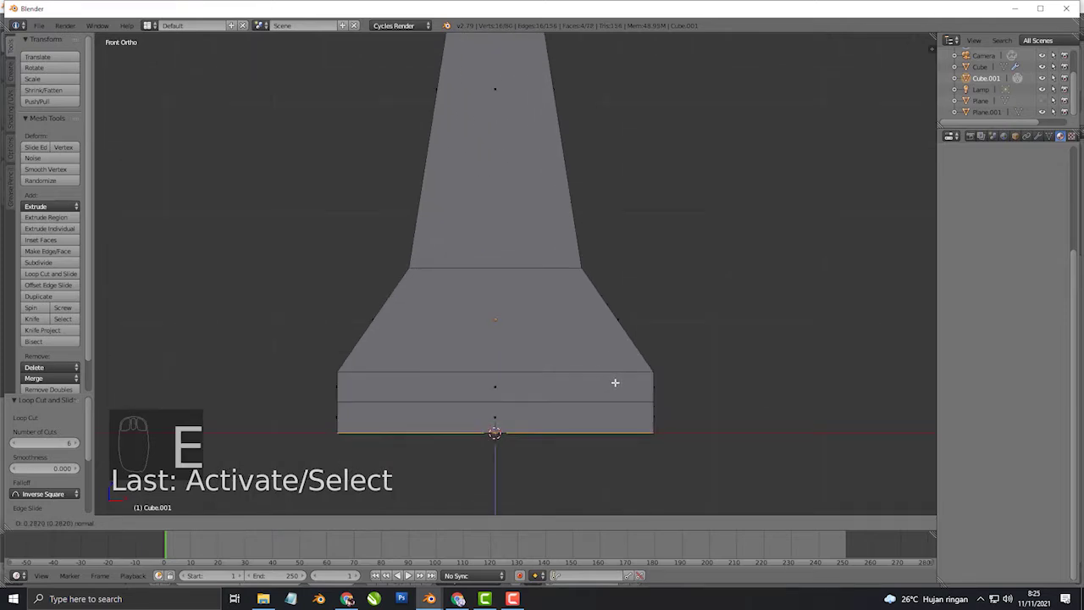
left_click(616, 382)
- Add one centred loop cut running lengthwise along the barrier's top and down the middle of its end faces
scroll(563, 412, "down", 2)
middle_click_drag(563, 411, 477, 374)
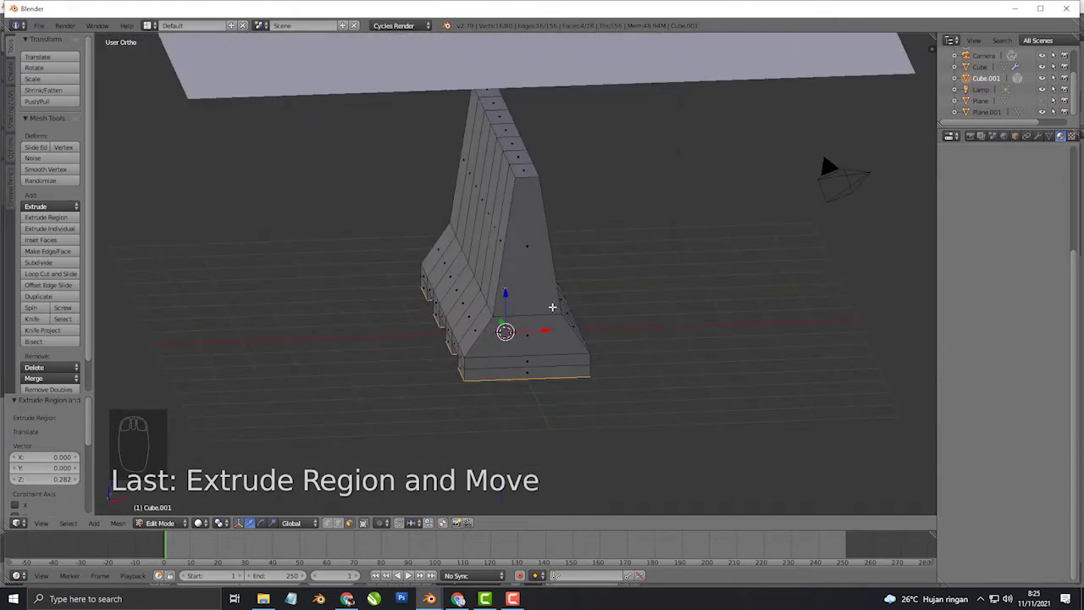
key("ctrl+r")
left_click(531, 181)
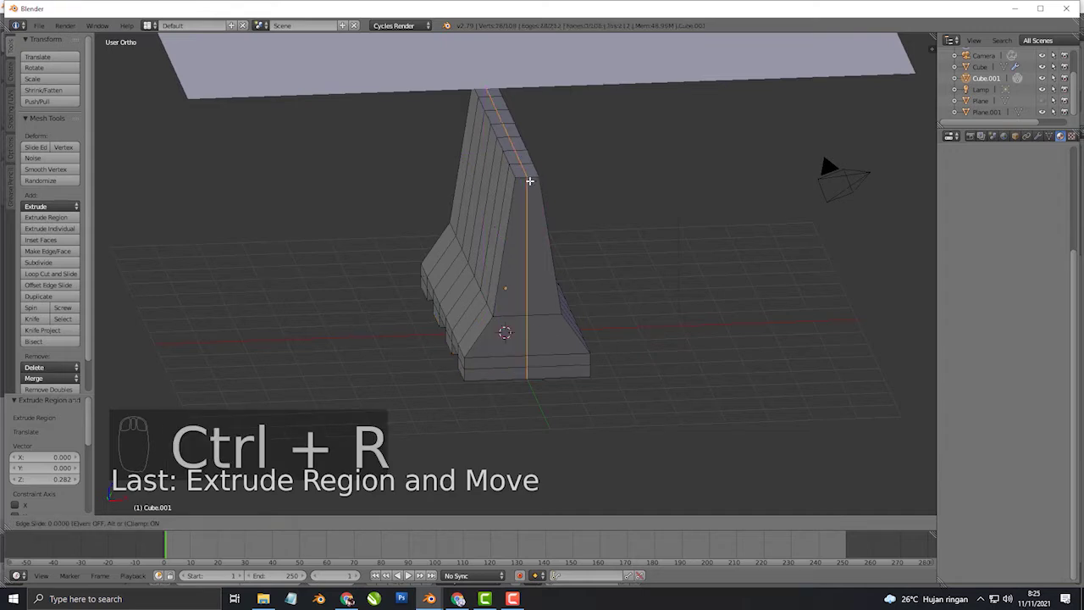
left_click(531, 181)
middle_click_drag(530, 180, 510, 276)
key("ctrl+r")
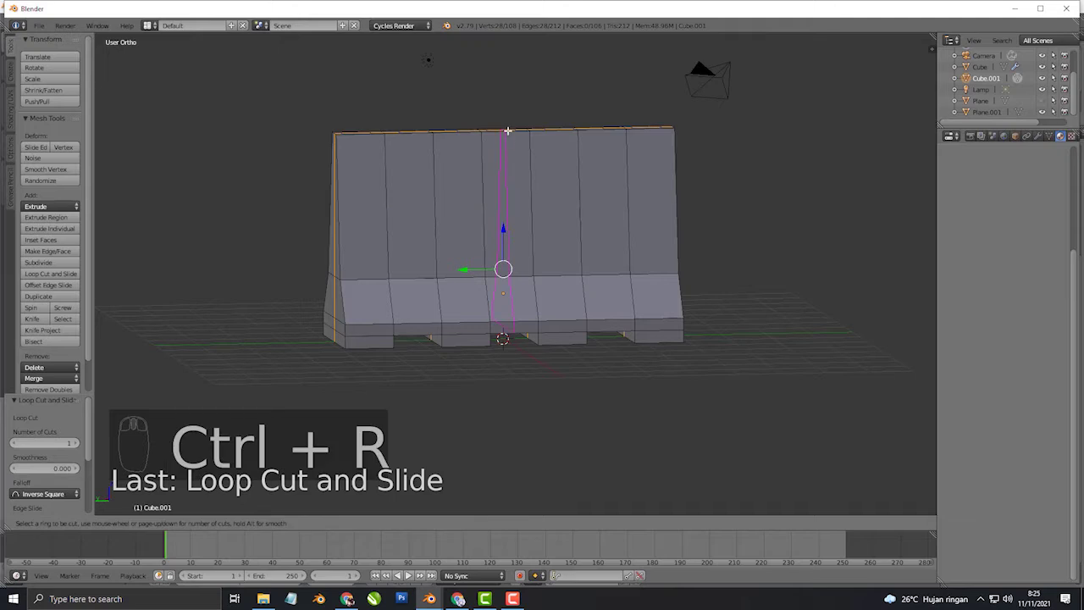
left_click(508, 131)
left_click(508, 130)
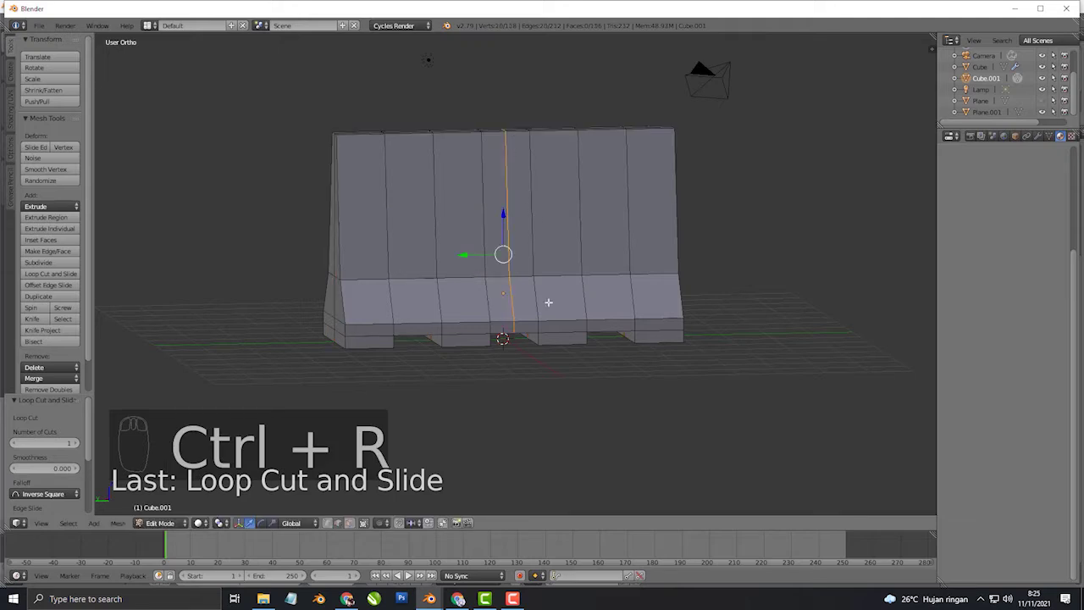
key("ctrl+z")
- Add two evenly spaced vertical loop cuts to the barrier section above the gap nearest the negative Y end
scroll(542, 251, "up", 2)
middle_click_drag(576, 254, 549, 308, "shift")
middle_click_drag(575, 425, 608, 322)
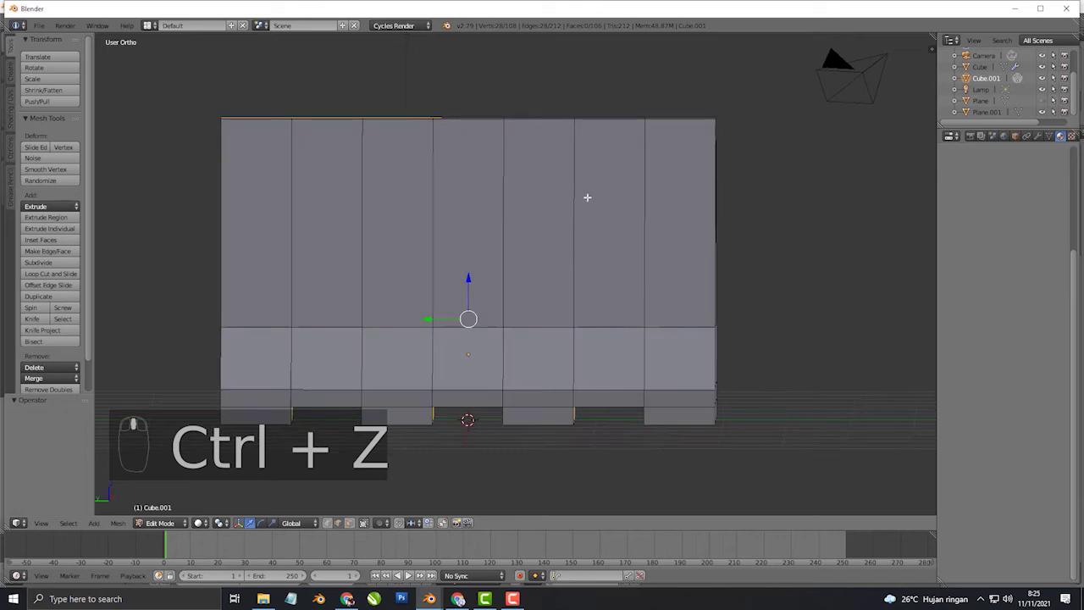
key("ctrl+r")
scroll(605, 140, "up", 1)
left_click(606, 133)
left_click(605, 133)
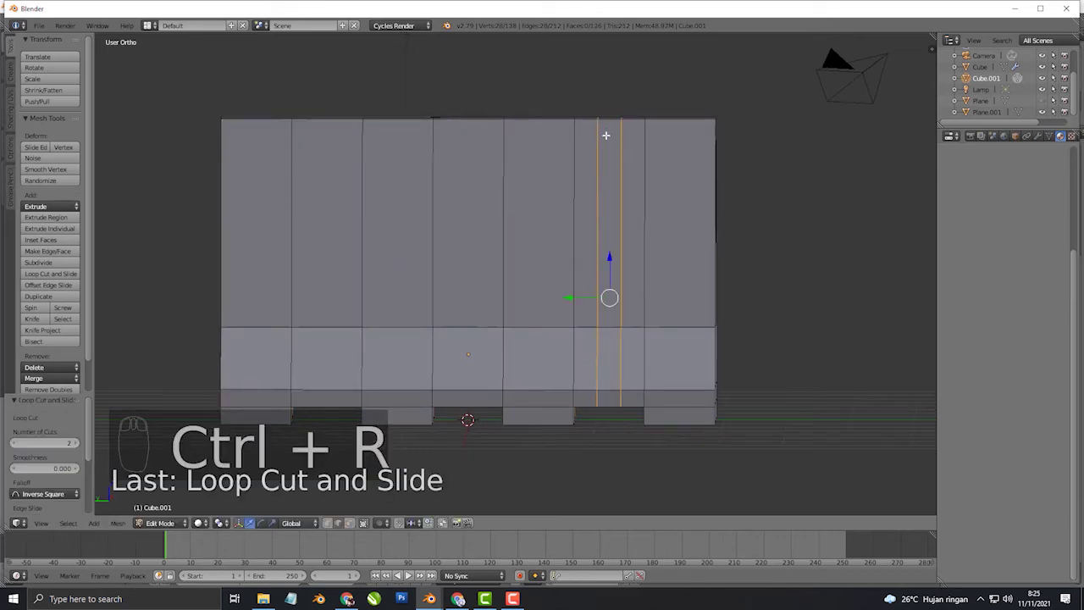
- Add two vertical loop cuts each to the barrier sections above the middle gap and above the gap nearest the positive Y end
key("ctrl+r")
scroll(482, 116, "up", 1)
left_click(482, 116)
left_click(482, 116)
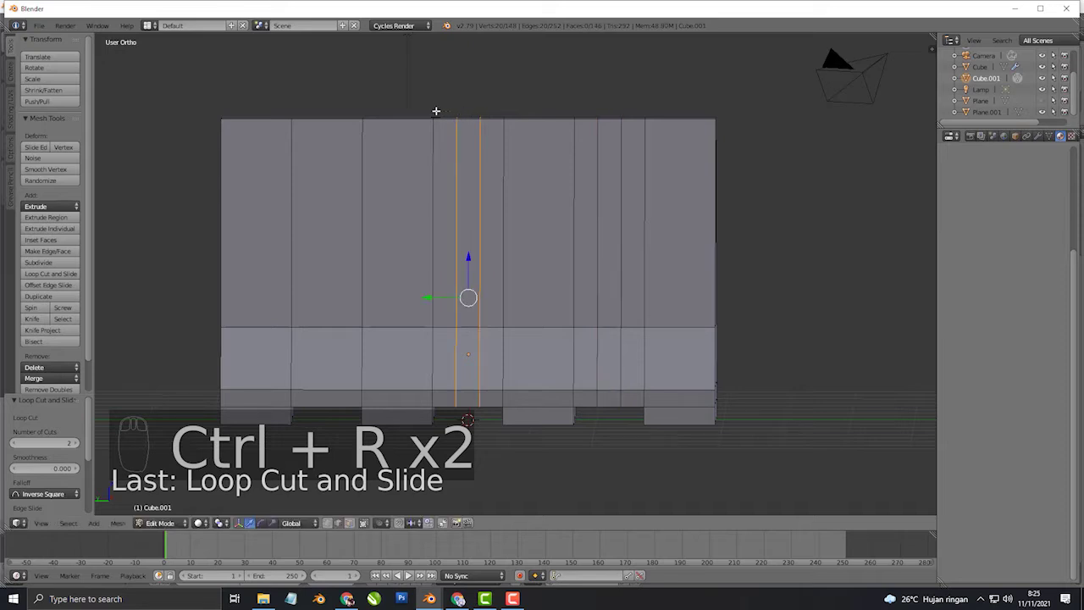
key("ctrl+r")
scroll(326, 110, "up", 1)
left_click(327, 110)
left_click(326, 110)
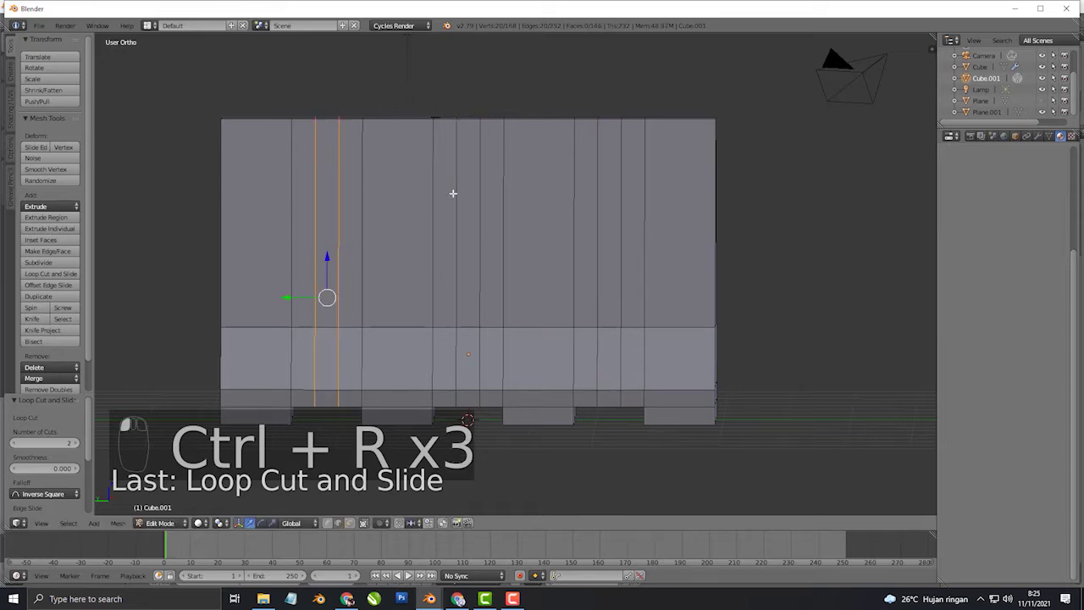
- Add a single vertical loop cut through the exact middle of the barrier's length
key("ctrl+r")
left_click(469, 119)
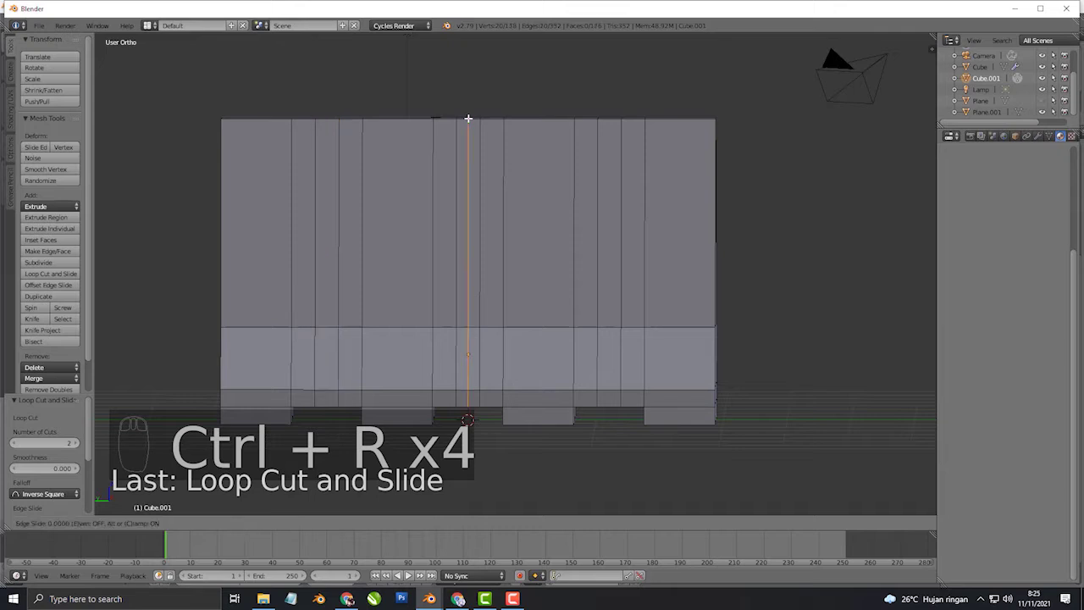
left_click(468, 119)
- In right-side wireframe view, box-select all vertices on the positive Y half of the barrier and delete them, keeping the centre loop
key("KP_3")
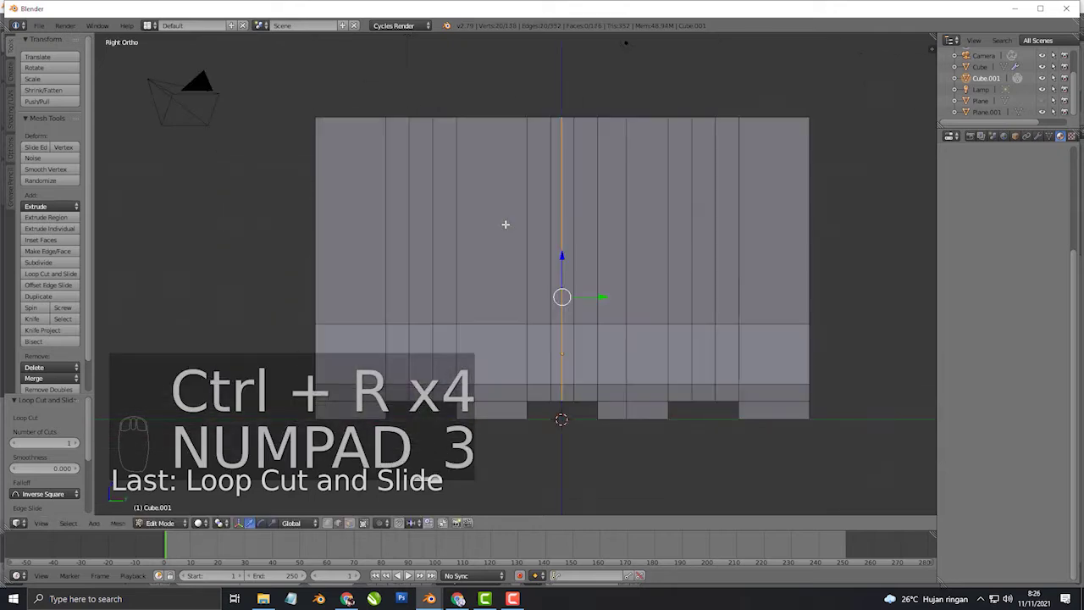
key("z")
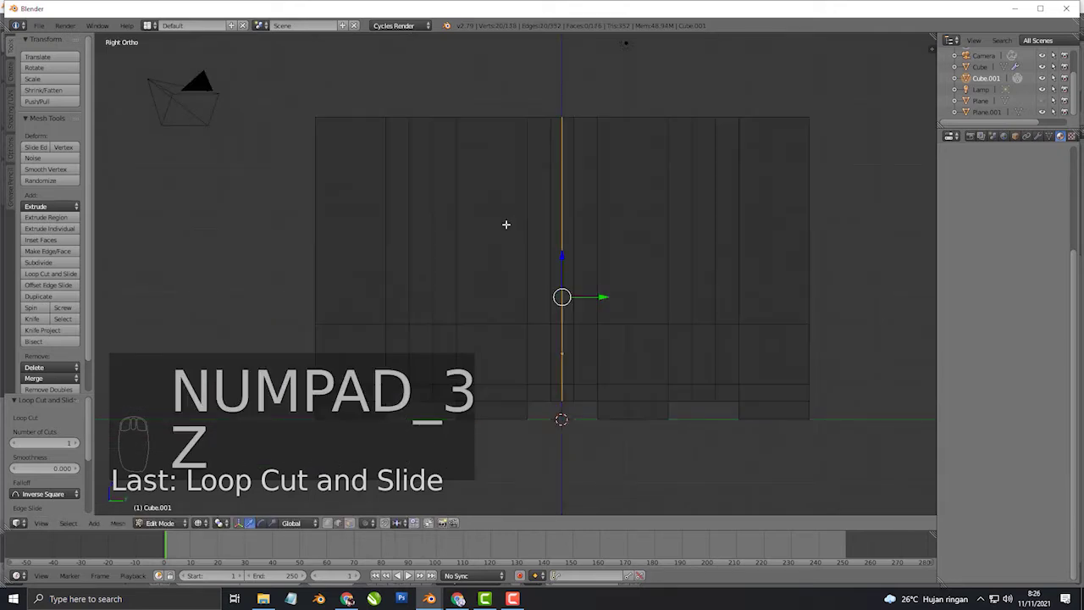
scroll(556, 243, "down", 1)
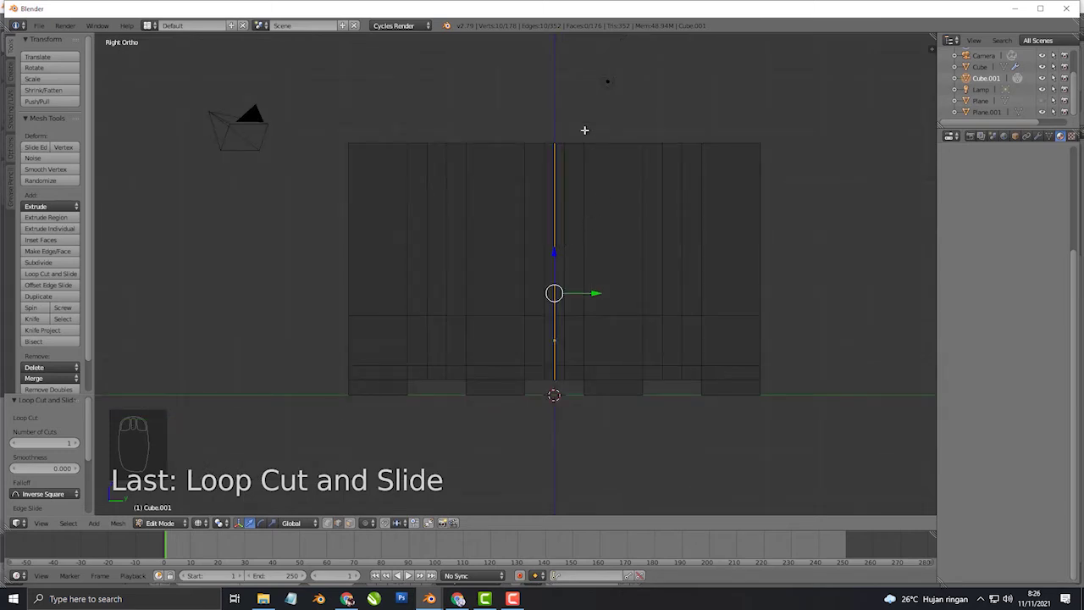
key("b")
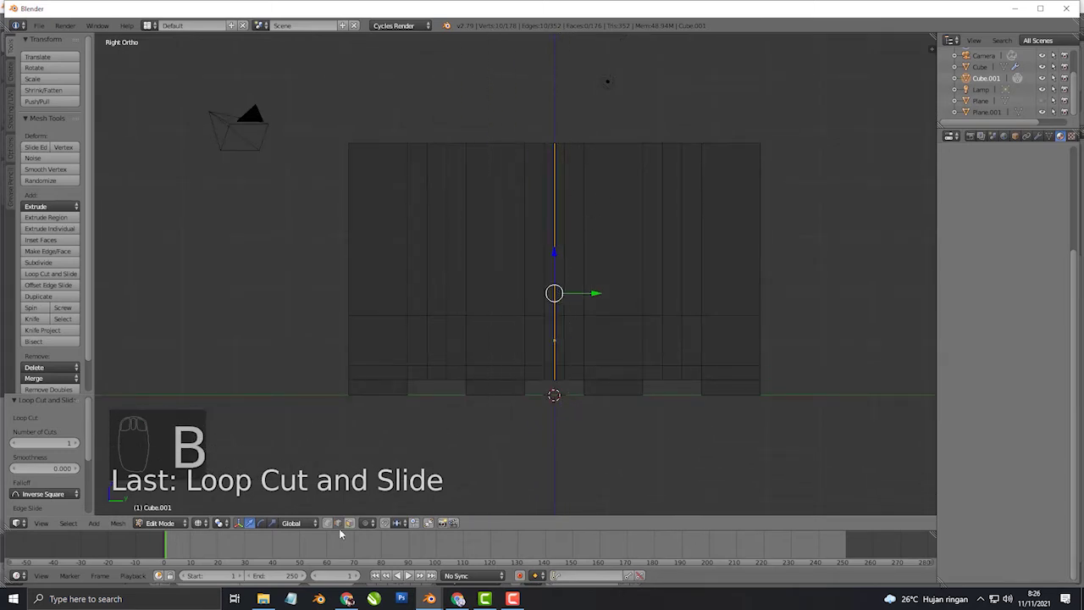
left_click(508, 443)
key("a")
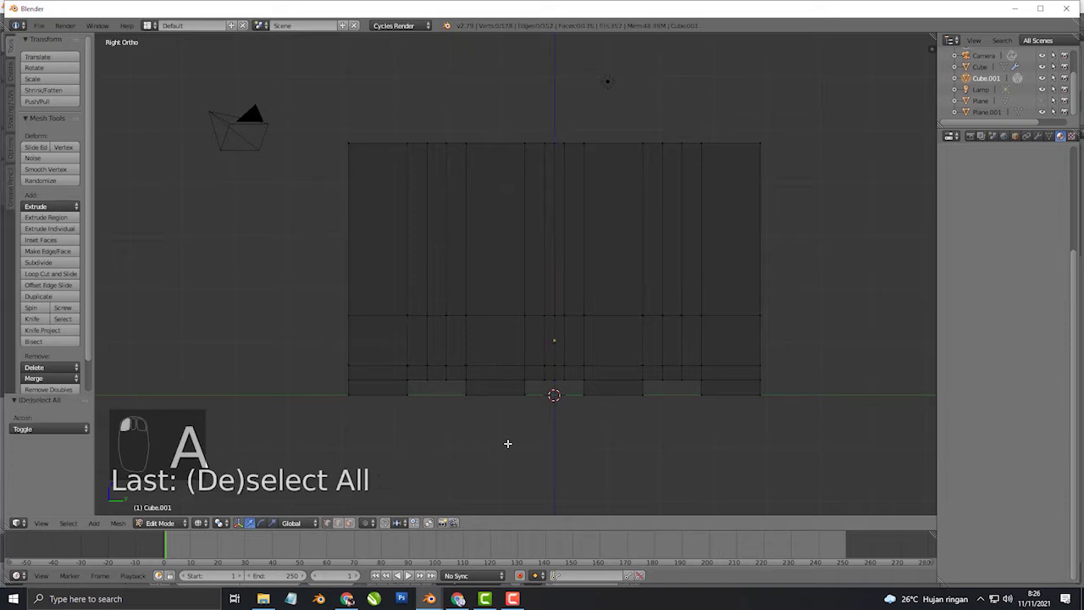
key("b")
left_click_drag(559, 99, 937, 517)
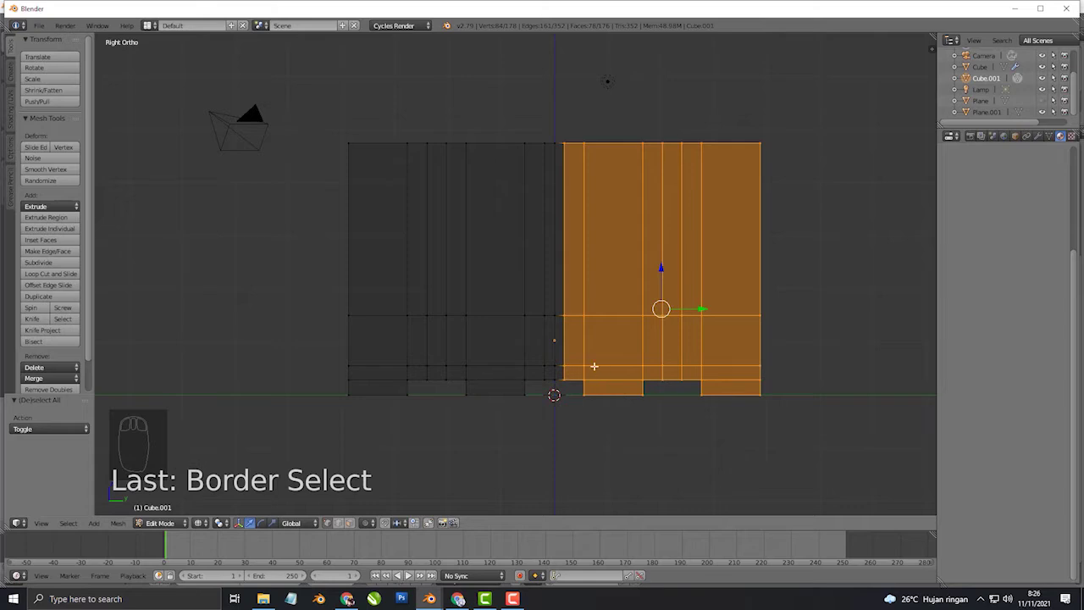
key("x")
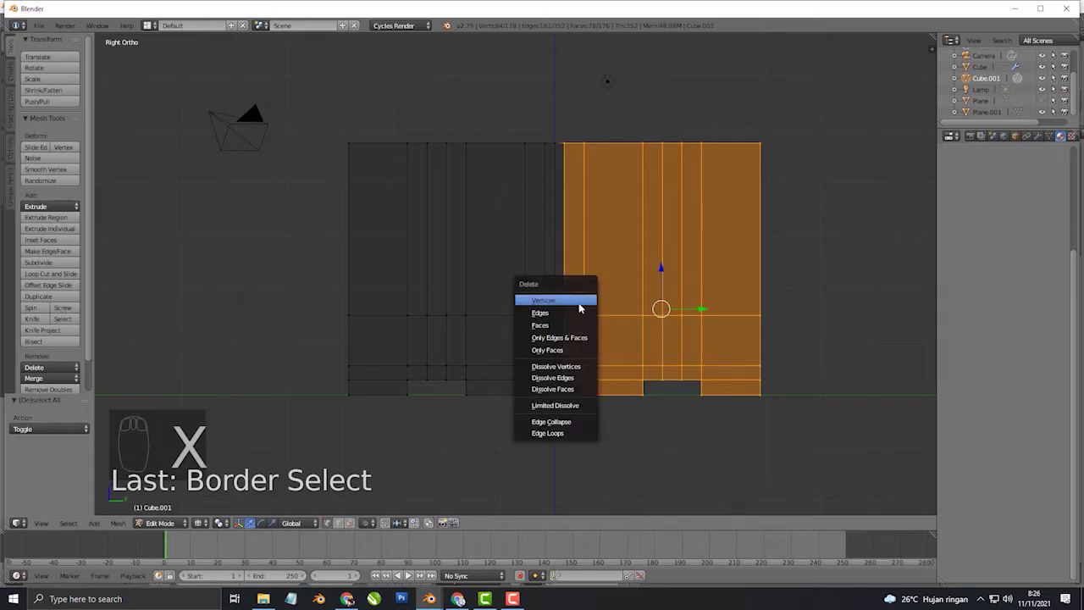
left_click(580, 304)
- In front view, box-select the vertices on the positive X side of the centre line and delete them
key("KP_1")
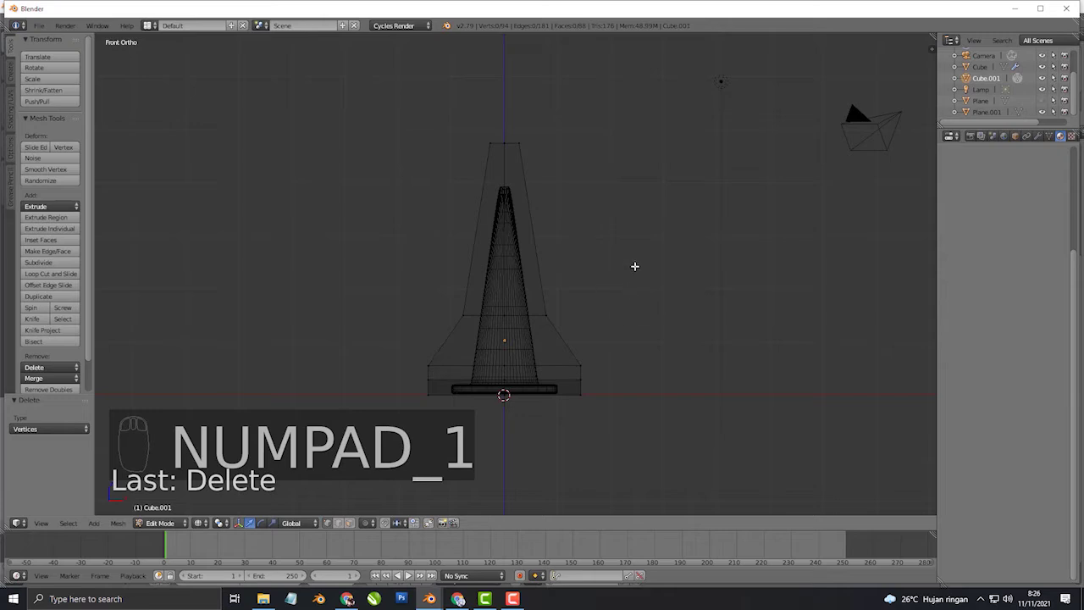
key("b")
left_click_drag(512, 97, 713, 422)
key("x")
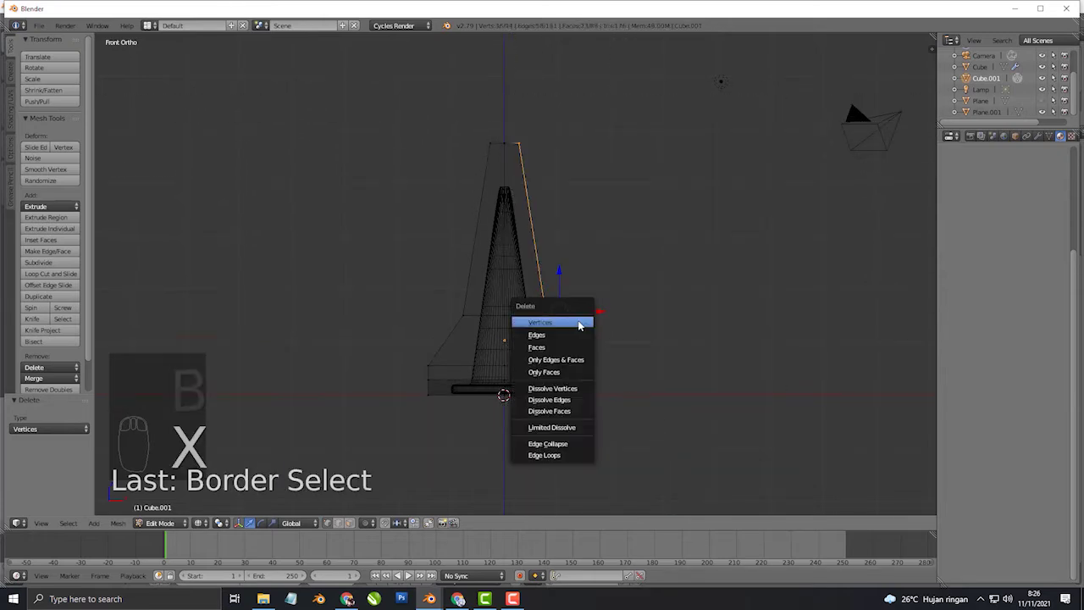
left_click(579, 323)
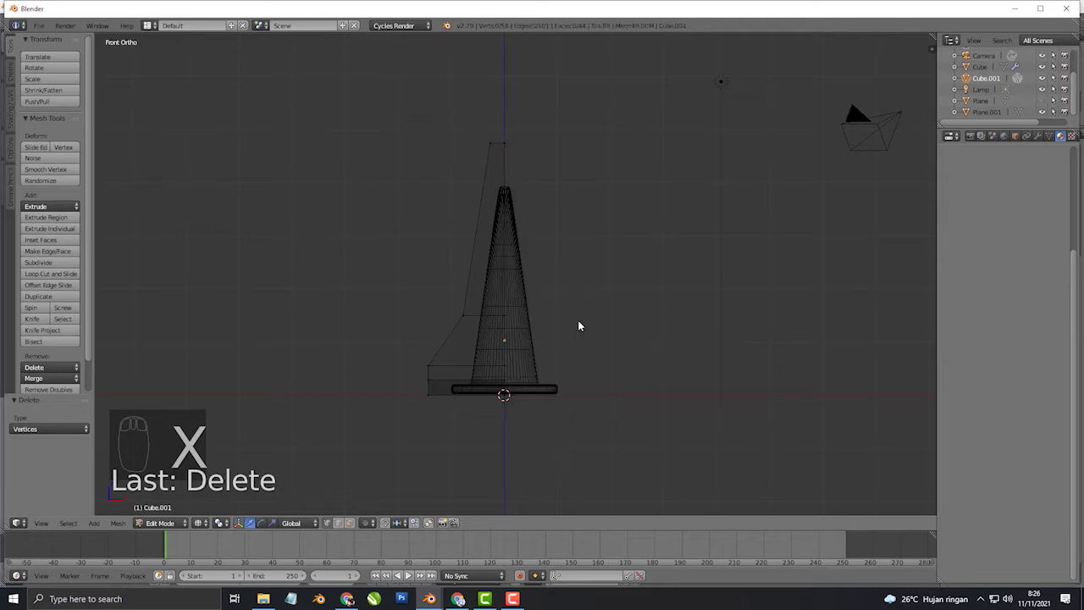
- Return to solid shading and leave Edit Mode on the remaining quarter of the barrier
key("z")
middle_click_drag(497, 356, 595, 366)
key("Tab")
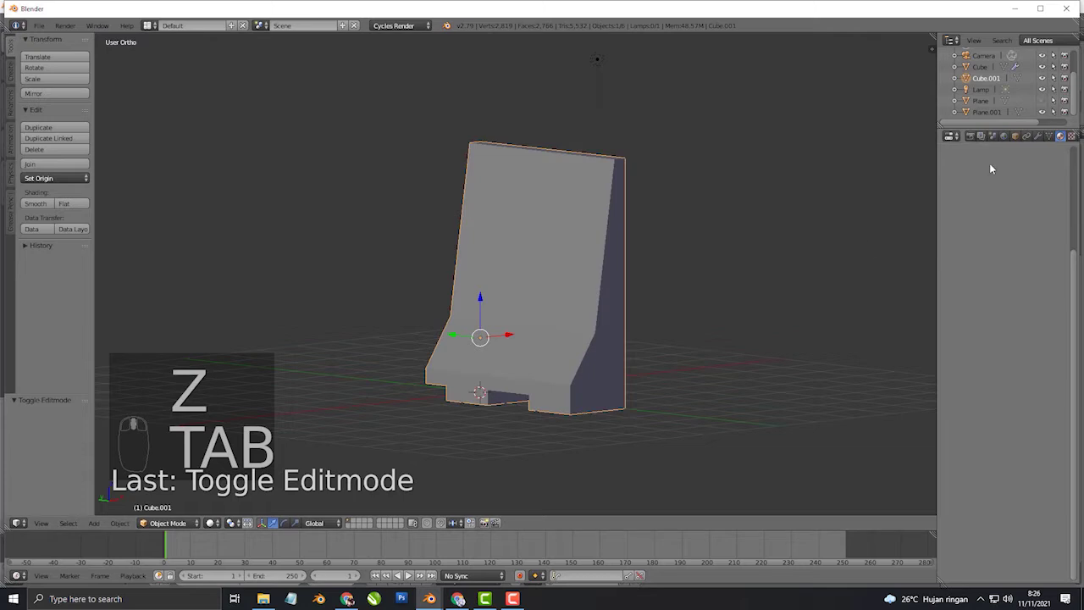
- Add a Mirror modifier on the X and Y axes to the quarter barrier and enter Edit Mode
left_click(1039, 136)
left_click(1019, 173)
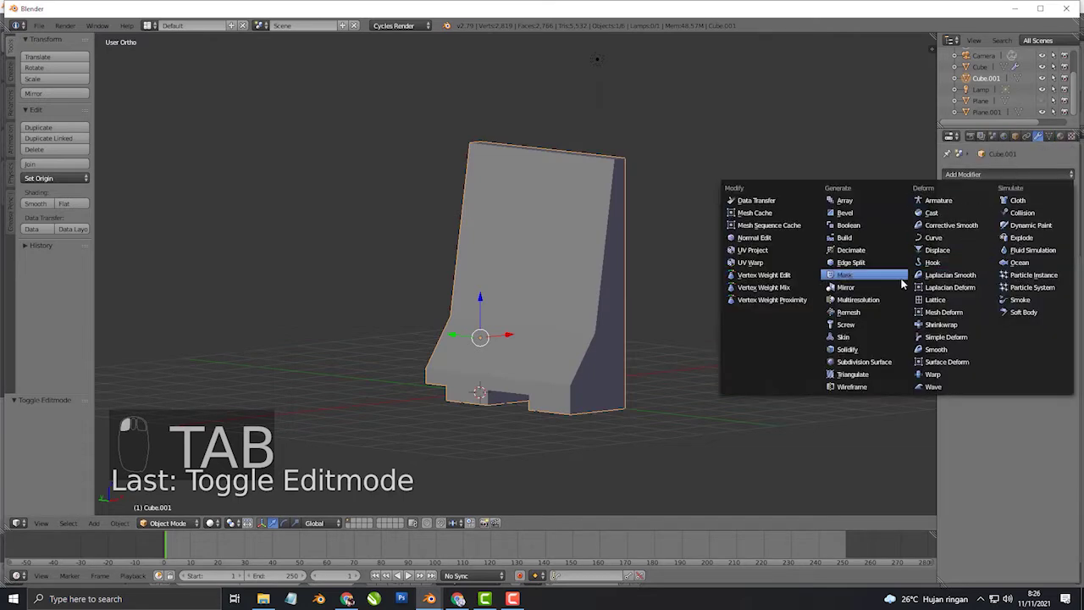
left_click(865, 290)
middle_click_drag(865, 290, 649, 332)
left_click(978, 248)
middle_click_drag(813, 297, 506, 299)
key("Tab")
scroll(579, 322, "up", 3)
middle_click_drag(579, 322, 600, 336)
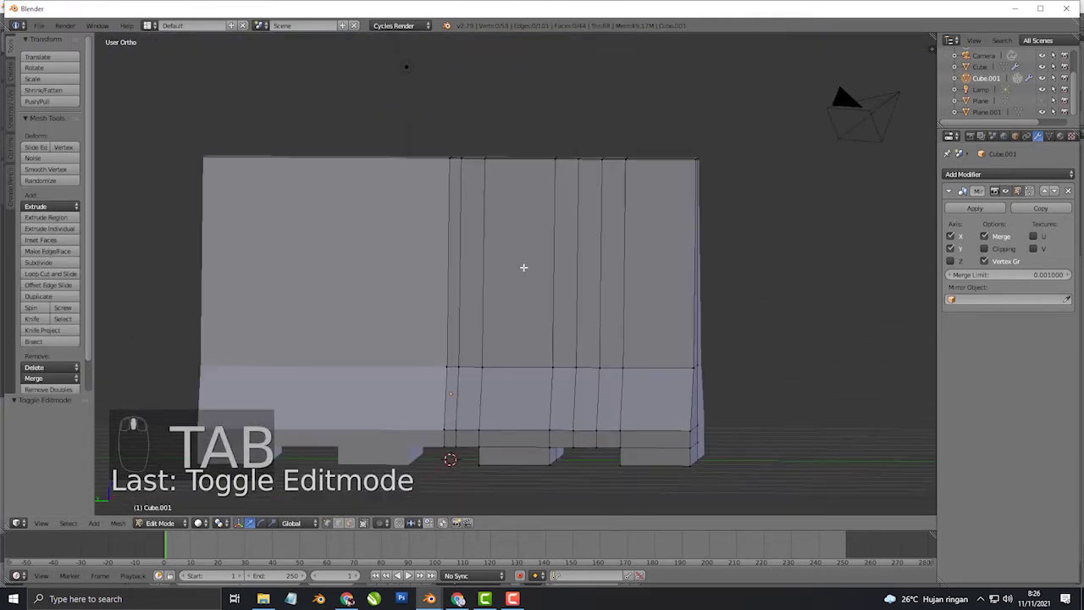
left_click(512, 599)
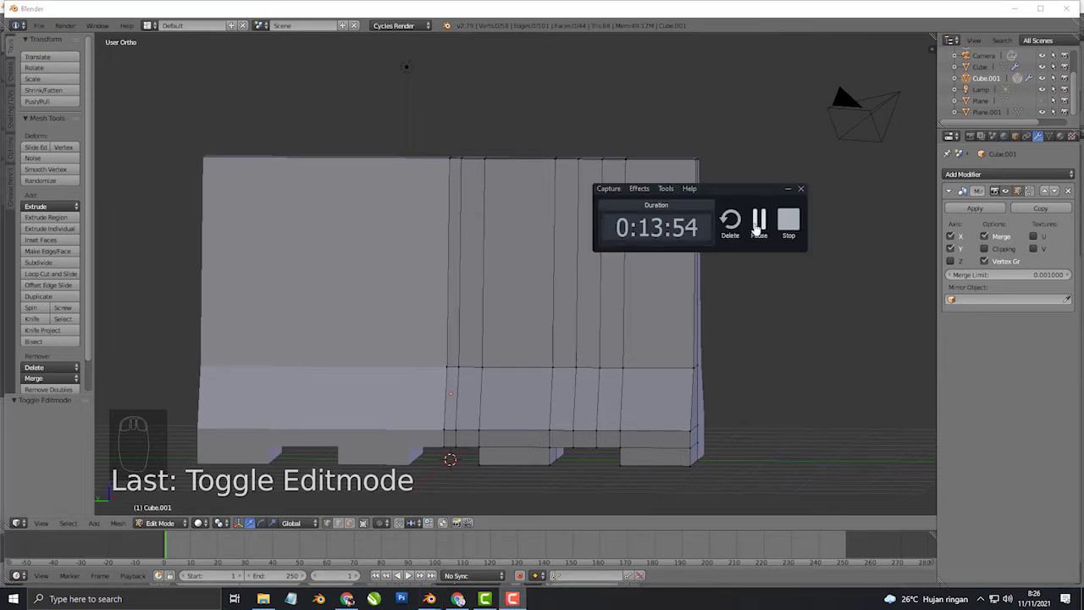
left_click(757, 225)
- Add two centred horizontal loop cuts, one through the sloped lower section and one through the tall upper side
middle_click_drag(731, 246, 617, 277)
left_click(349, 523)
right_click(420, 386)
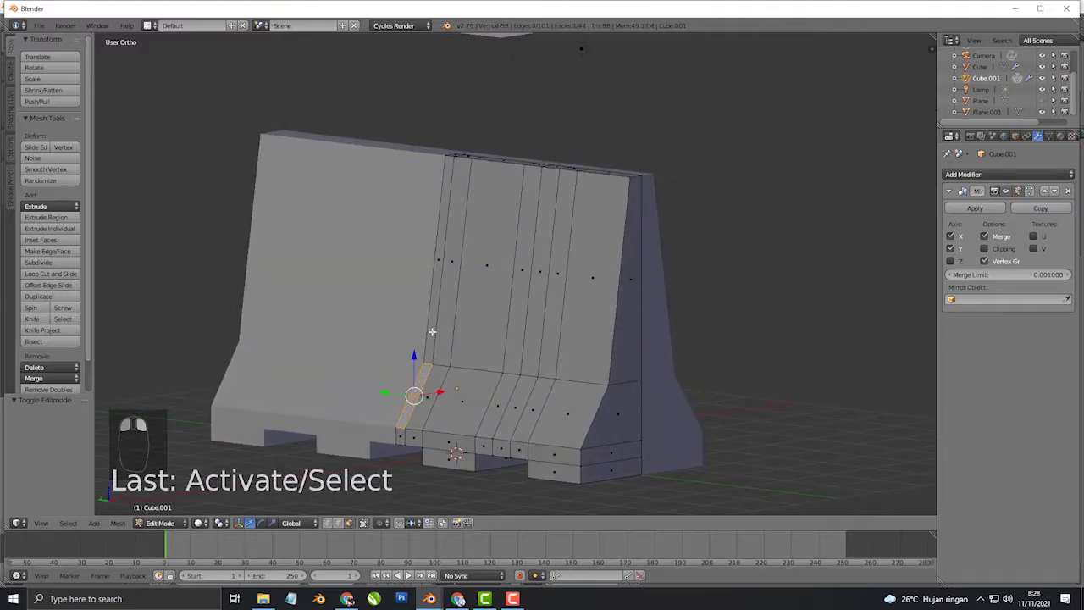
middle_click_drag(431, 348, 464, 351)
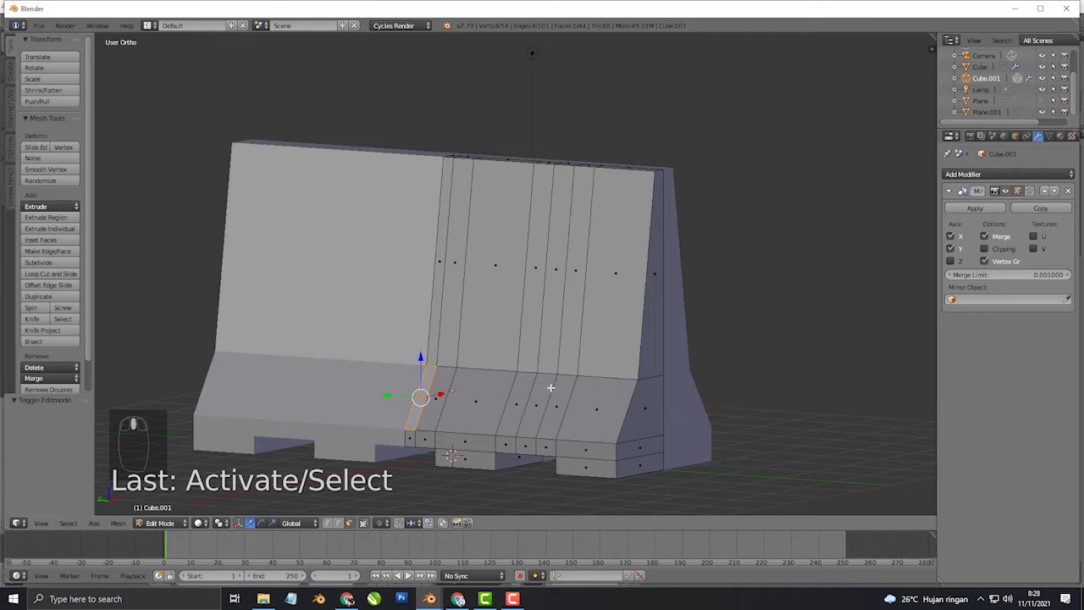
key("ctrl+r")
left_click(596, 404)
right_click(595, 382)
key("ctrl+r")
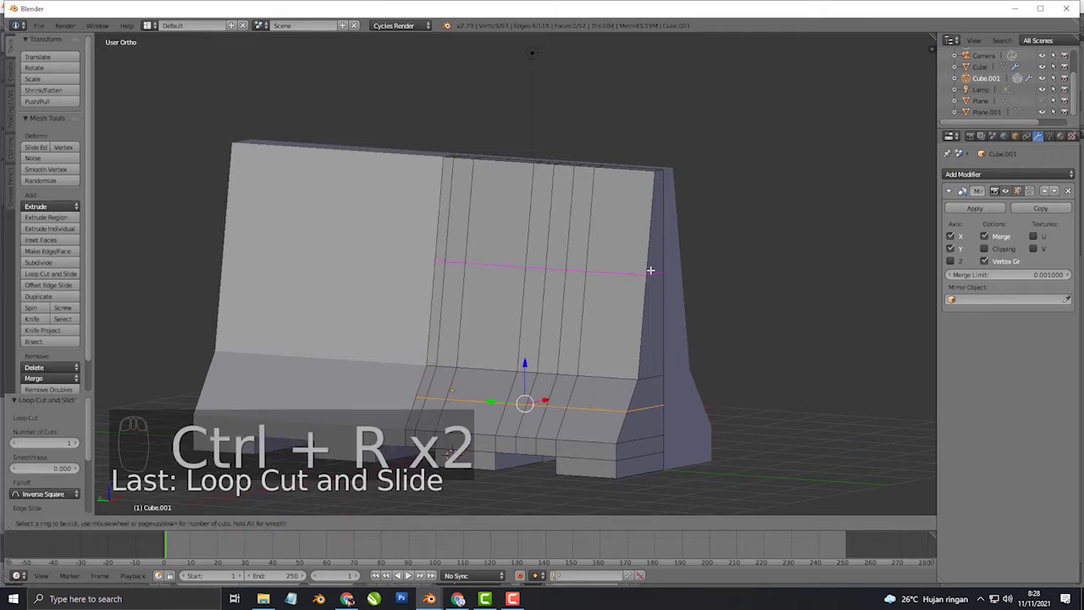
left_click(650, 270)
right_click(651, 269)
- Select the four narrow faces around the bend, at the centre and mid-quarter columns, and extrude them inward about 0.228
left_click(349, 523)
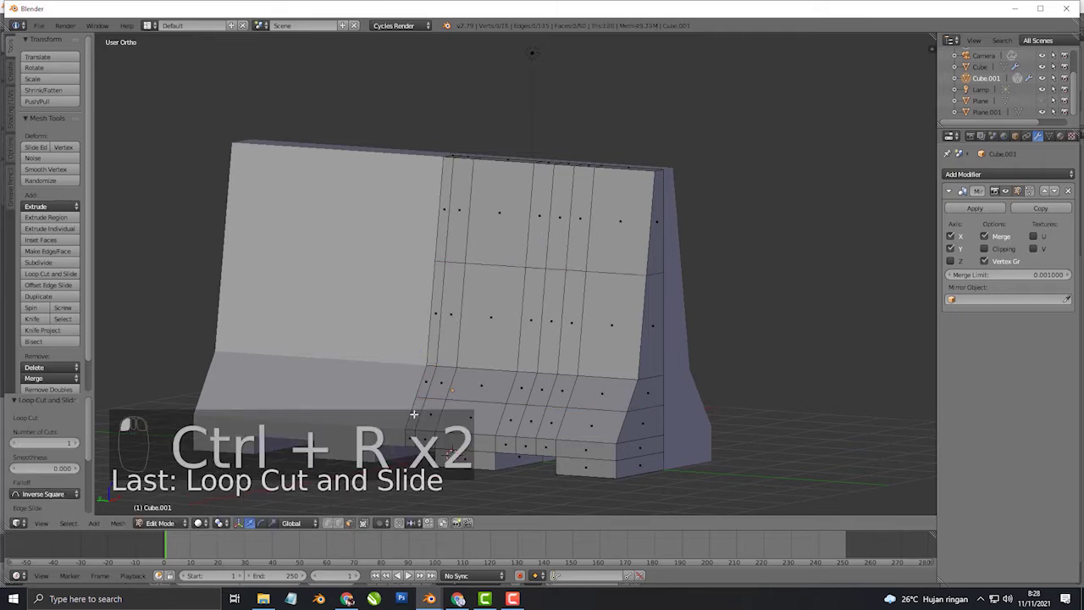
right_click(425, 380)
right_click(438, 319, "shift")
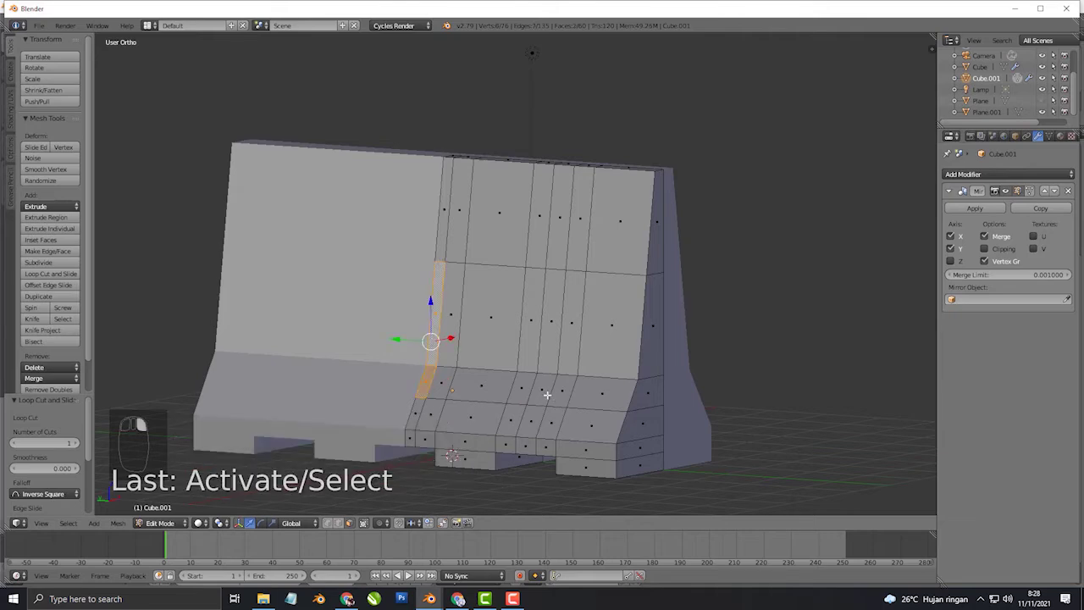
right_click(551, 395, "shift")
right_click(552, 322, "shift")
scroll(516, 386, "up", 2)
middle_click_drag(552, 322, 496, 380)
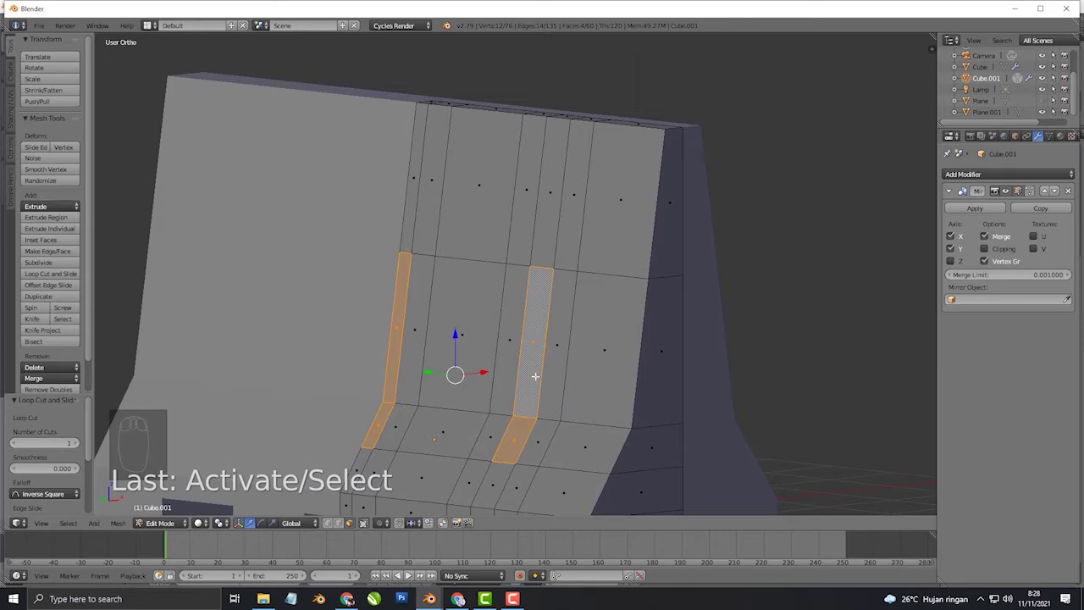
key("e")
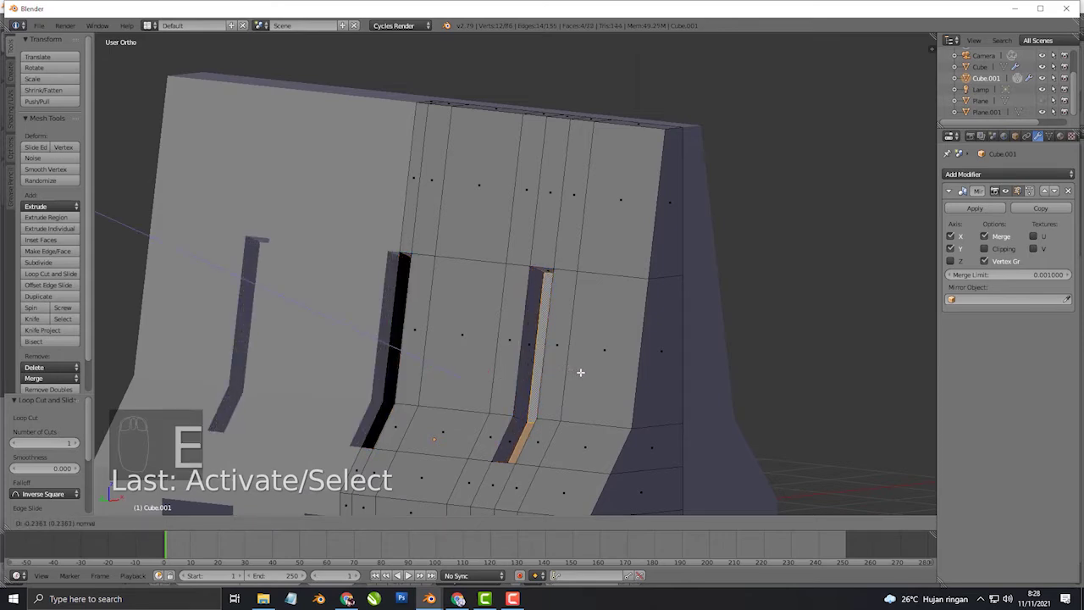
left_click(580, 372)
- Delete the two interior side faces that the extrusion left on the mirror plane of the centre recess
middle_click_drag(472, 378, 363, 356)
right_click(381, 351)
key("x")
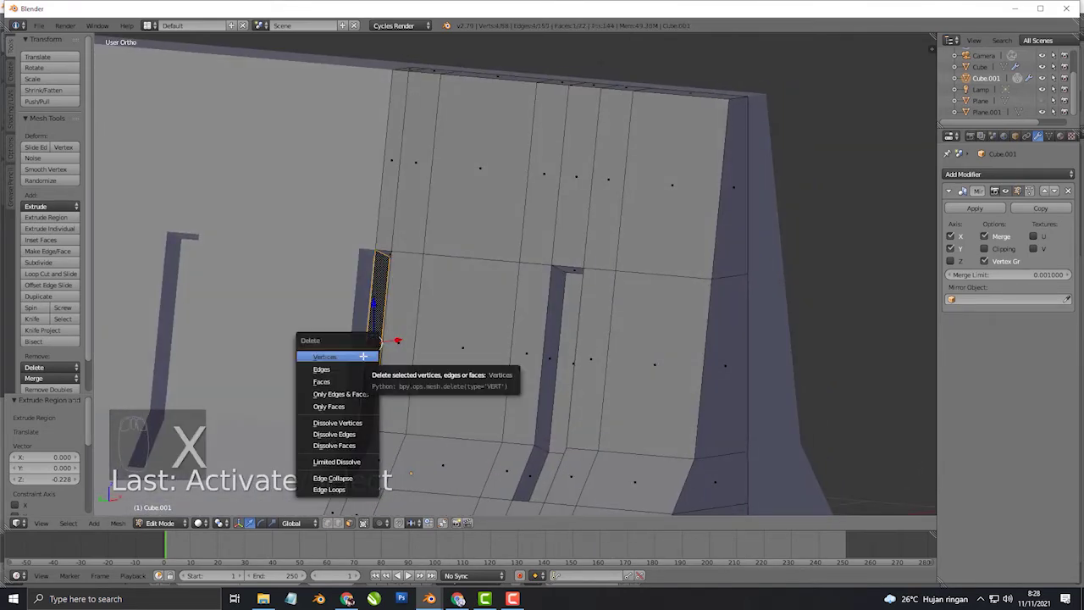
left_click(355, 381)
middle_click_drag(356, 376, 357, 418)
right_click(373, 467)
key("x")
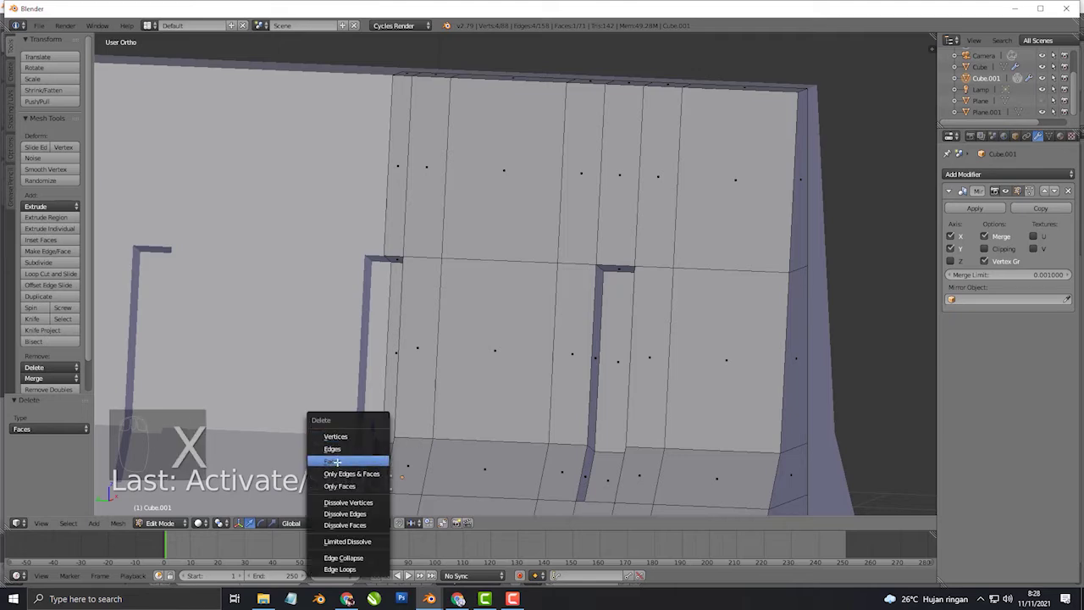
left_click(335, 462)
mouse_move(382, 450)
middle_mouse_down()
mouse_move(353, 467)
mouse_move(348, 451)
mouse_move(375, 453)
middle_mouse_up()
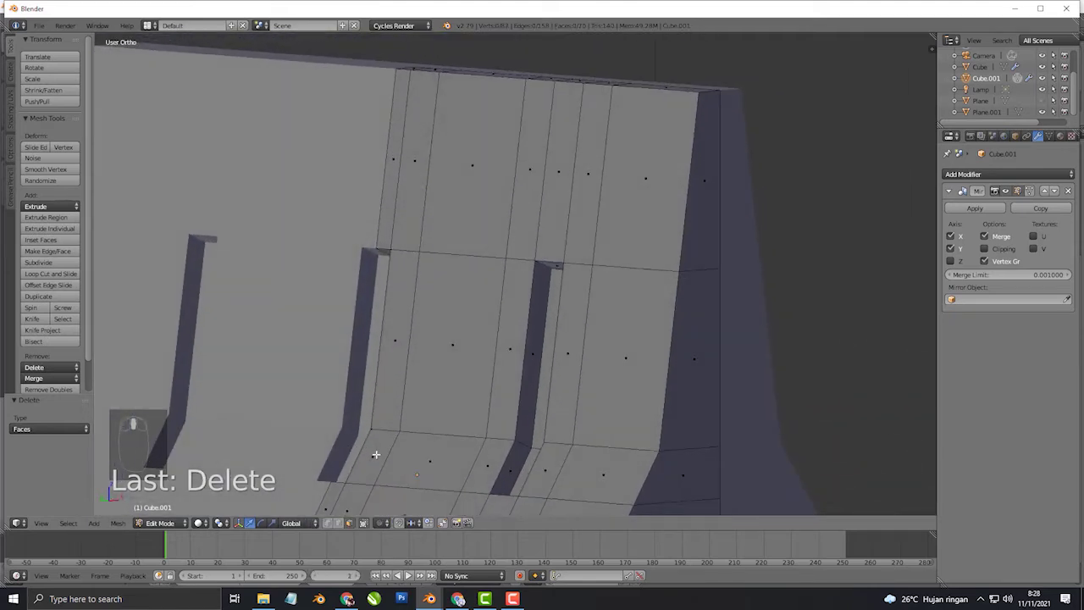
- In vertex mode, merge both inner top corner vertices of the outer recess onto the adjacent surface vertices using At Last
left_click(330, 523)
middle_click_drag(533, 434, 610, 388)
scroll(567, 374, "up", 1)
middle_click_drag(515, 376, 555, 383)
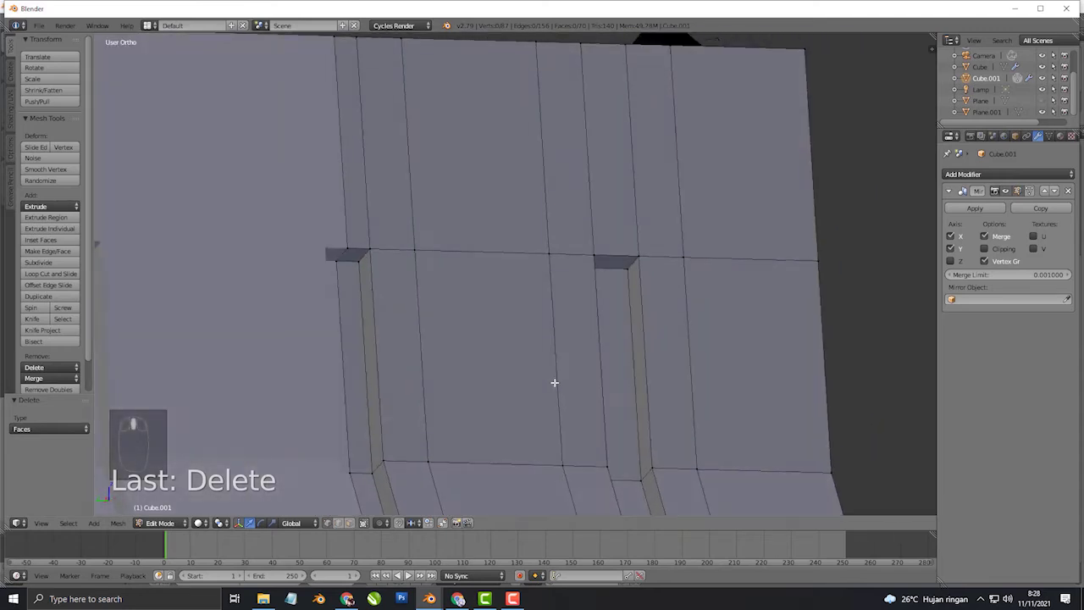
right_click(625, 278)
right_click(638, 263, "shift")
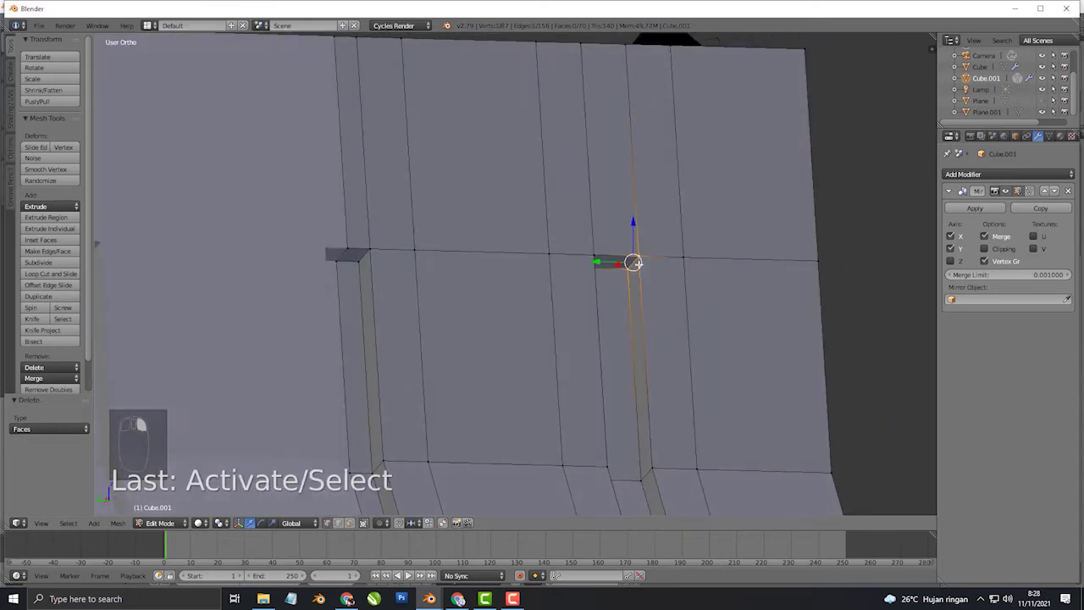
key("alt+m")
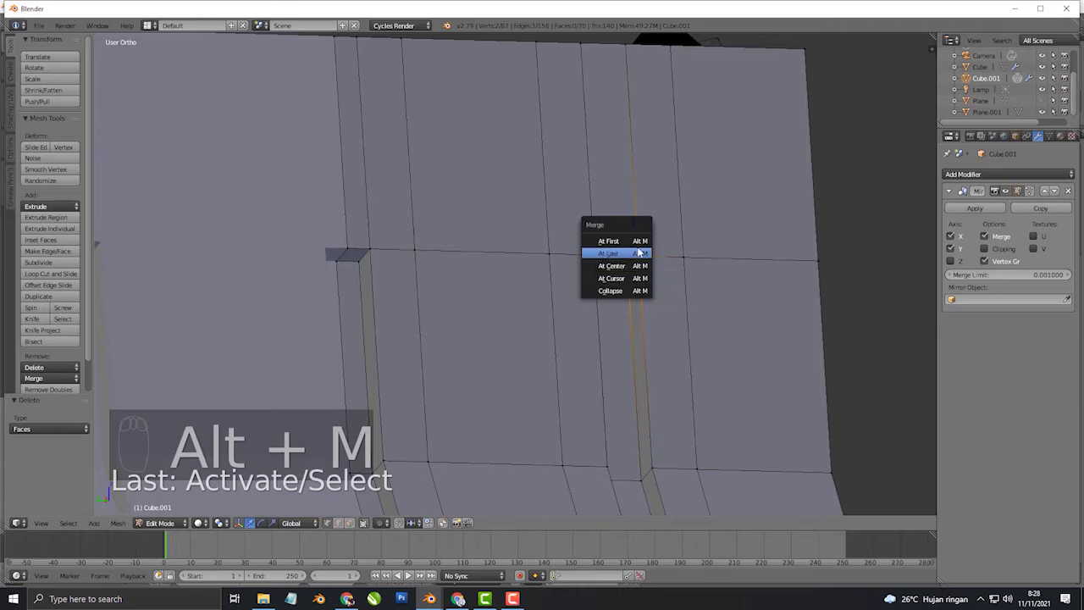
left_click(640, 253)
middle_click_drag(639, 257, 584, 252)
right_click(540, 266)
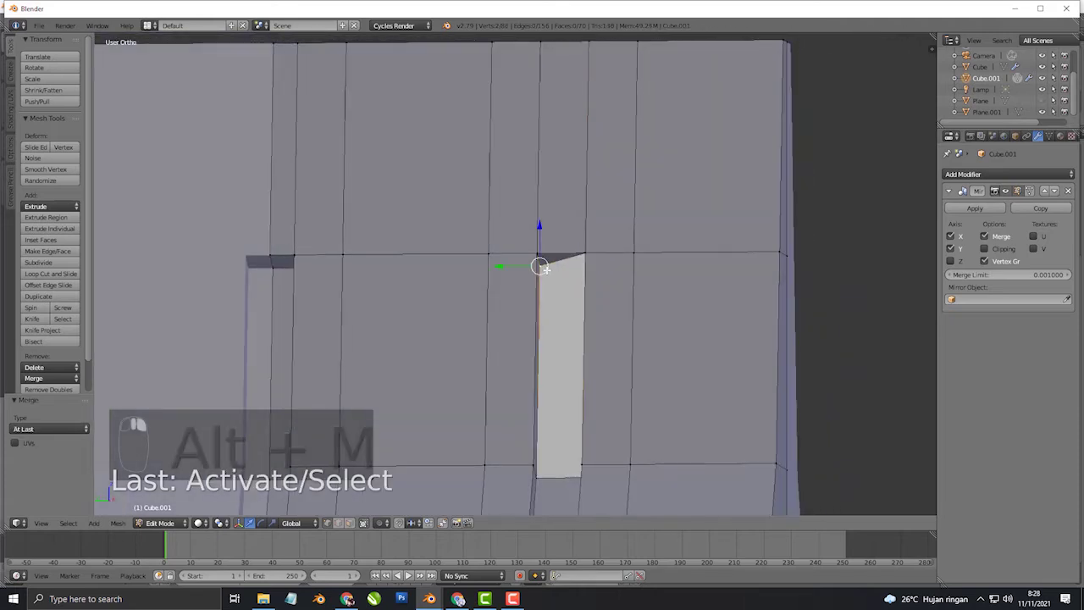
right_click(538, 258)
key("alt+m")
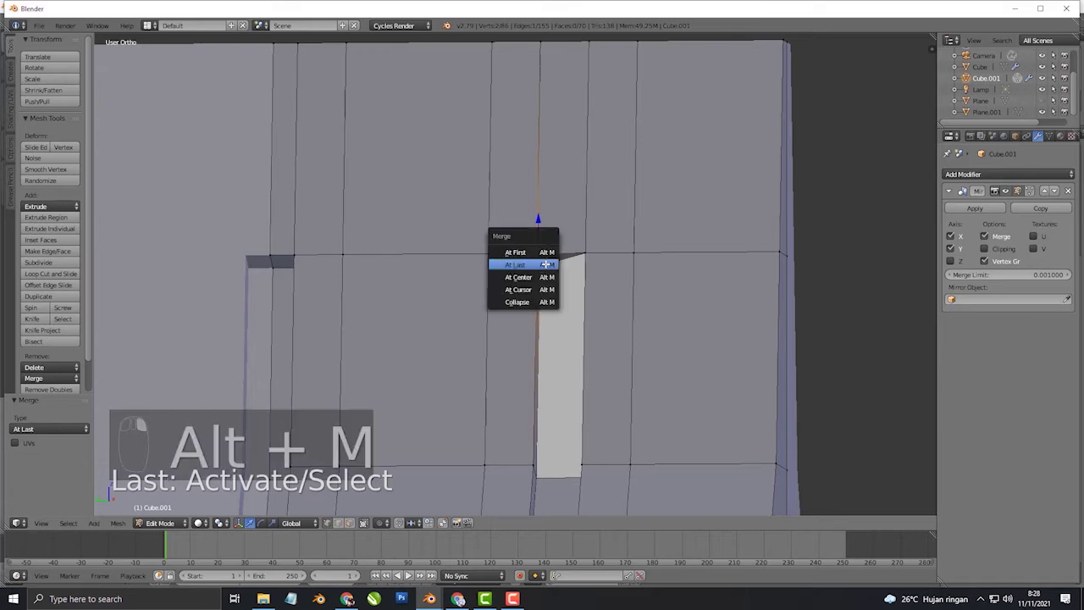
left_click(540, 261)
- Merge the inner top vertices of the centre recess onto their adjacent surface vertices using At Last
middle_click_drag(346, 310, 378, 271)
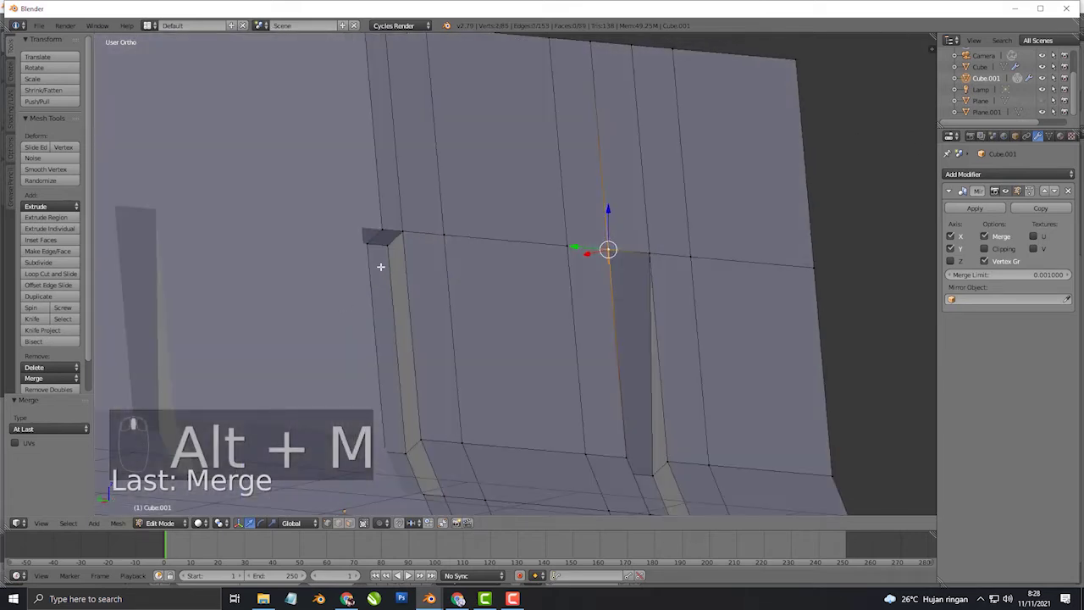
right_click(388, 247)
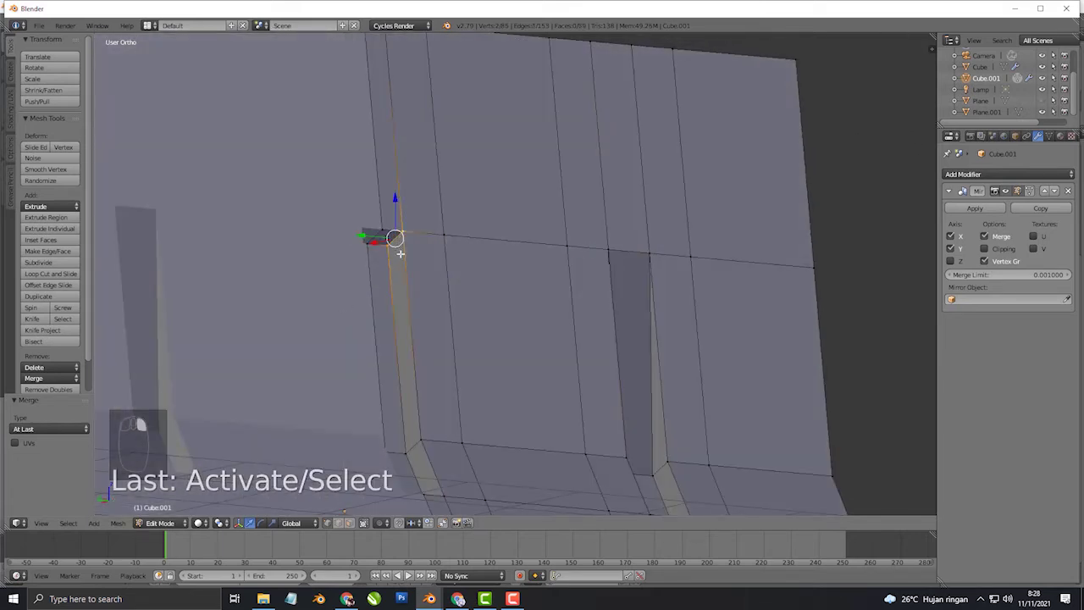
key("alt+m")
left_click(401, 256)
right_click(373, 236)
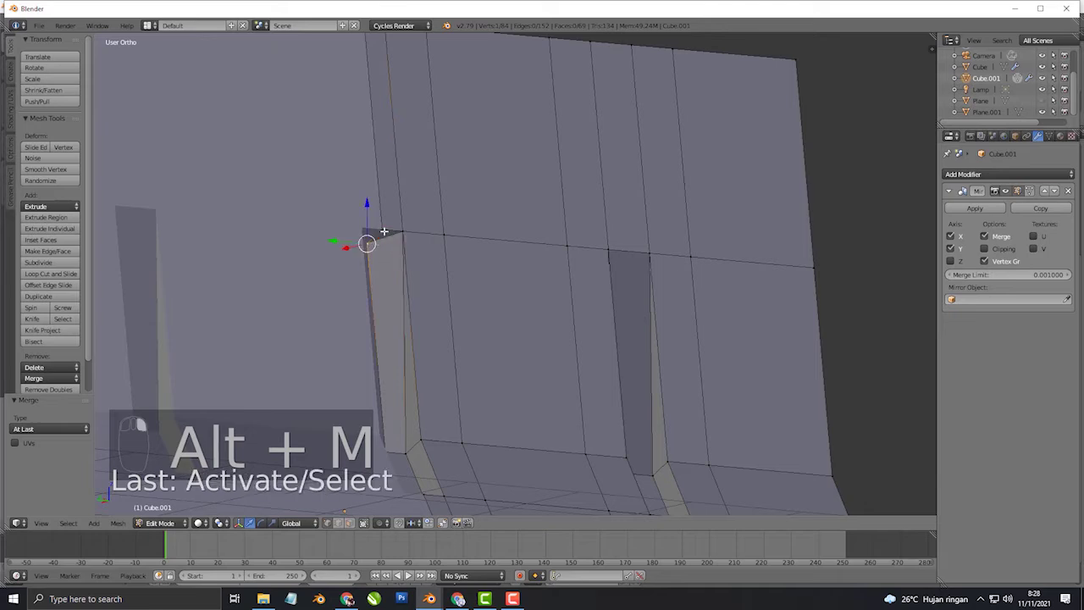
middle_click_drag(393, 252, 365, 257)
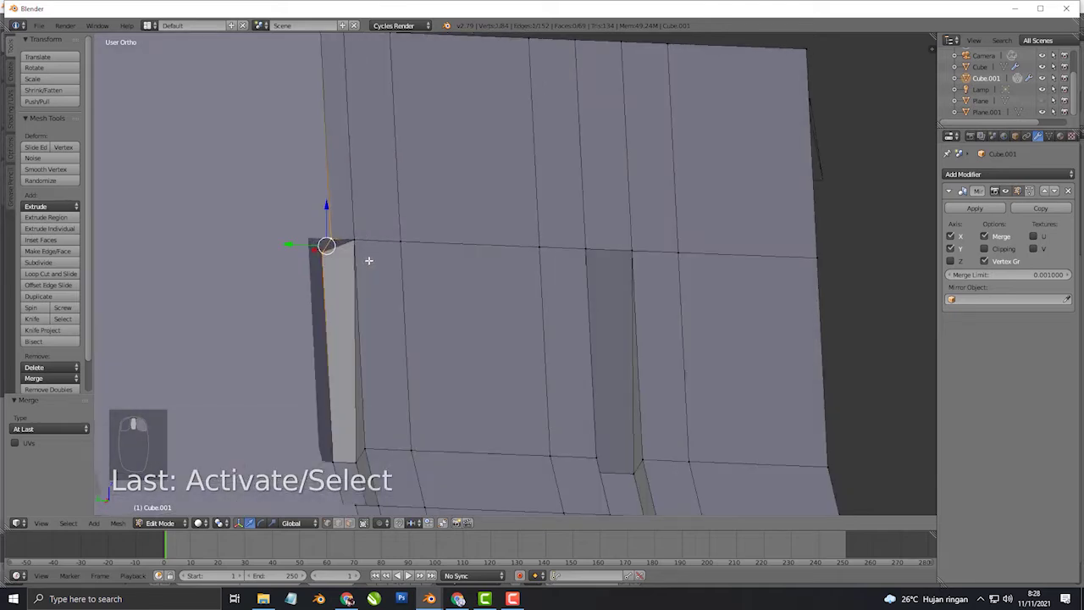
key("alt+comma")
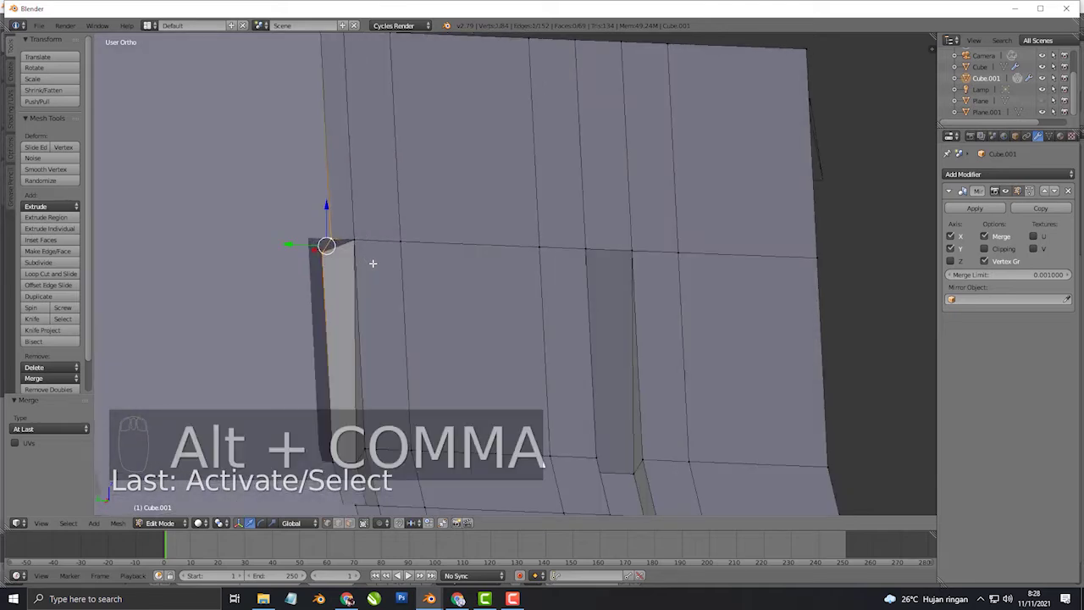
key("alt+m")
left_click(374, 265)
- Merge one inner bottom corner vertex of the outer recess onto the adjacent surface vertex using At Last
middle_click_drag(375, 266, 441, 315)
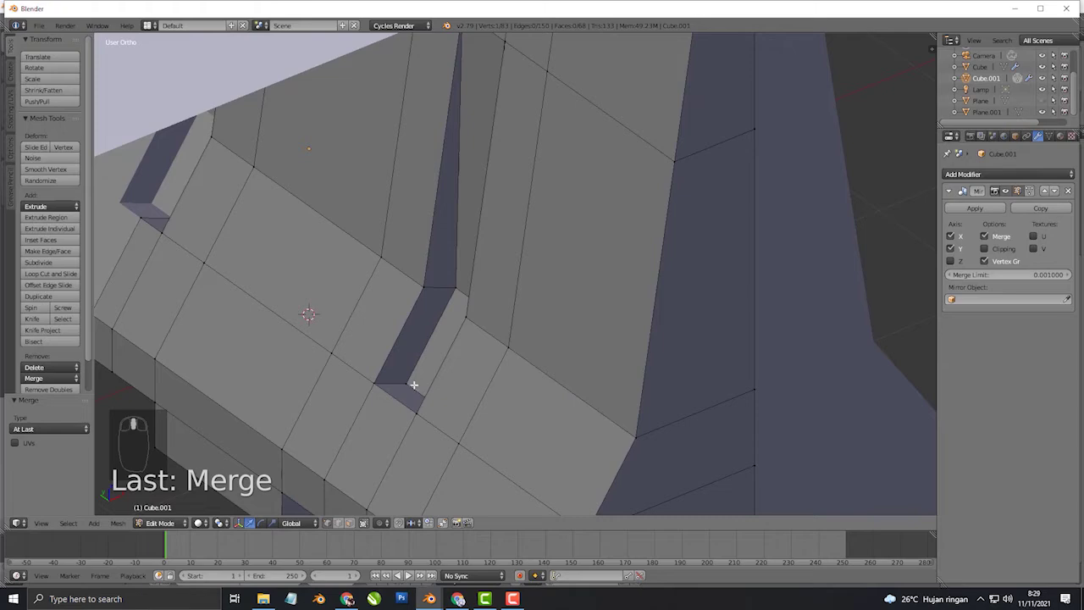
right_click(409, 384)
right_click(378, 384, "shift")
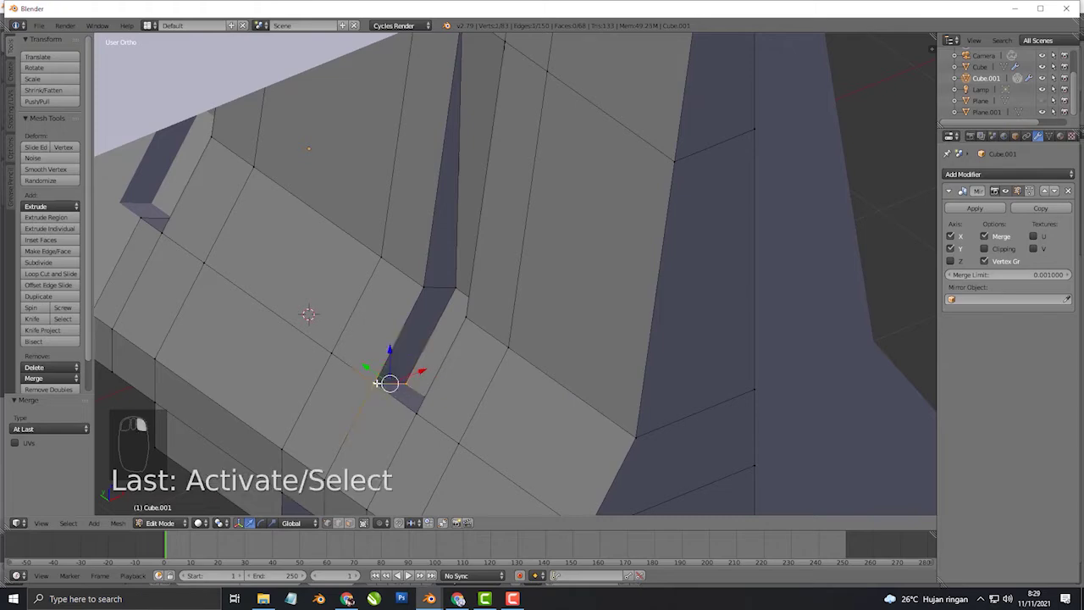
key("alt+m")
left_click(378, 380)
- Merge the inner bottom vertices of the centre recess onto their adjacent surface vertices using At Last
middle_click_drag(378, 380, 279, 332)
right_click(273, 323)
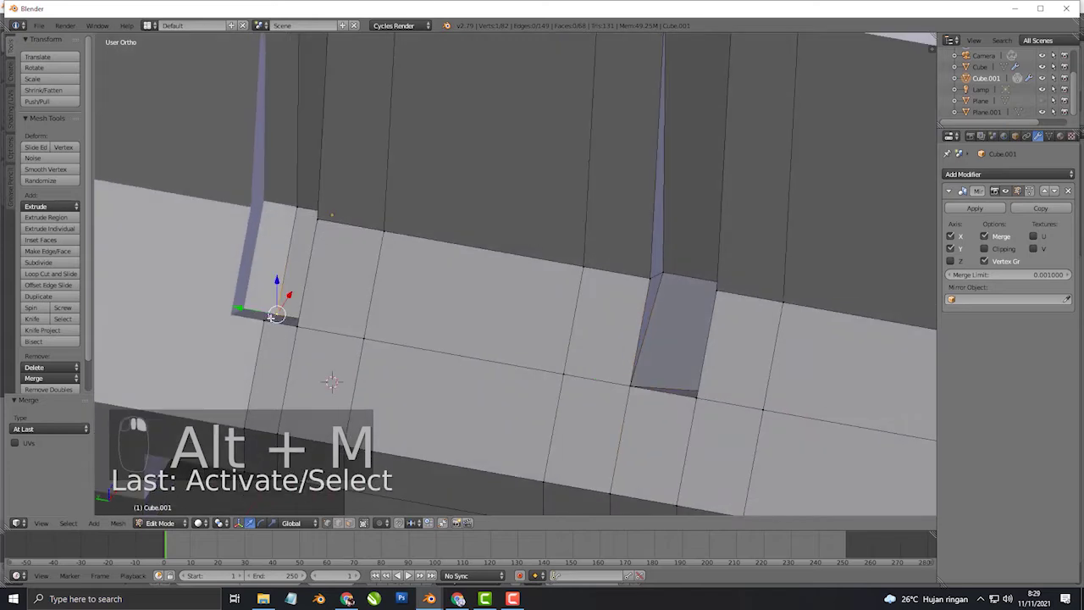
key("alt+m")
left_click(271, 323)
middle_click_drag(271, 323, 305, 367)
right_click(298, 378)
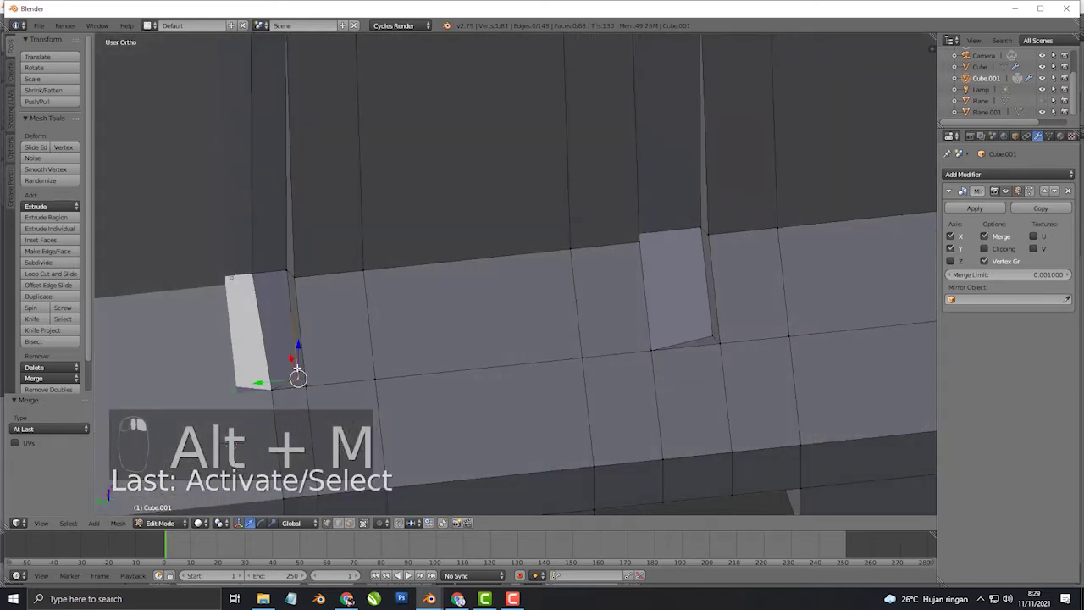
key("alt+m")
left_click(298, 379)
- Merge the remaining inner bottom corner vertex of the outer recess onto its surface vertex using At Last
right_click(715, 339)
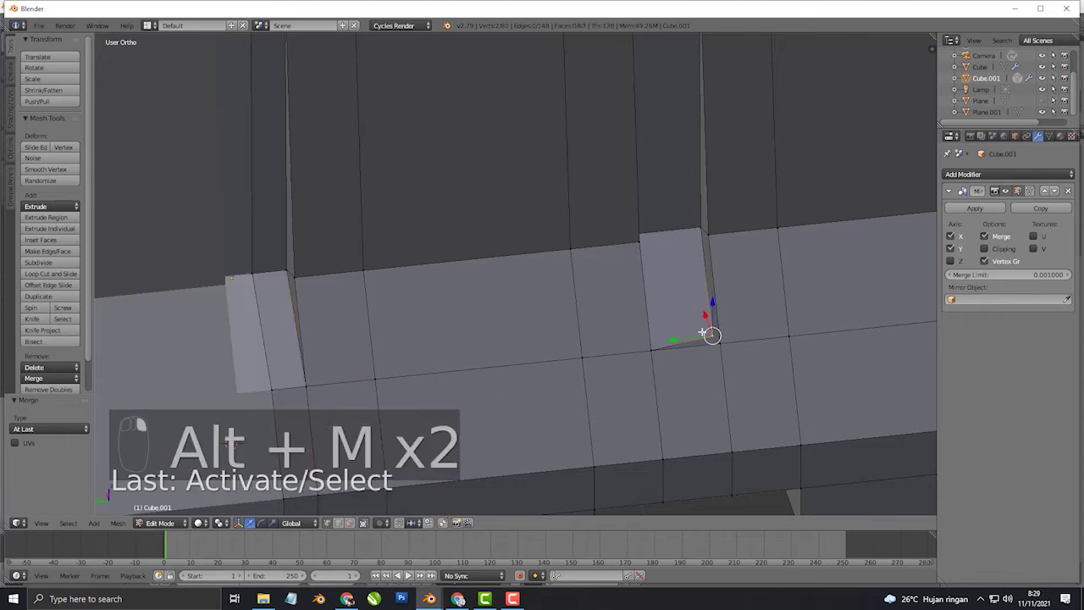
key("alt+m")
left_click(715, 343)
- In front wireframe view, box-select the recesses' inner bend vertices and move them down 0.11 along Z, then restore solid shading
middle_click_drag(716, 344, 529, 346)
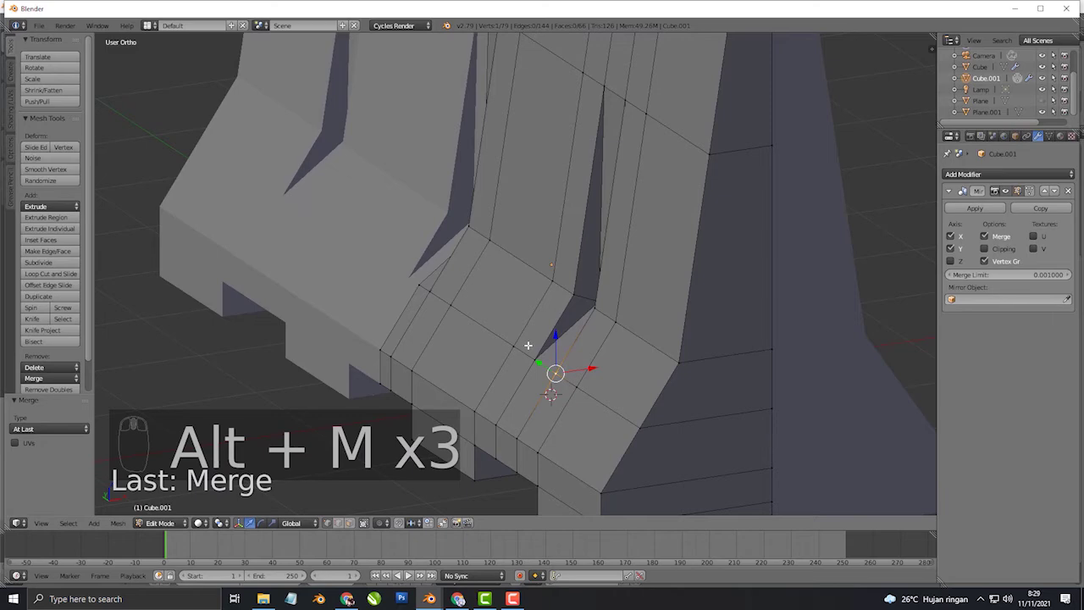
key("KP_1")
key("z")
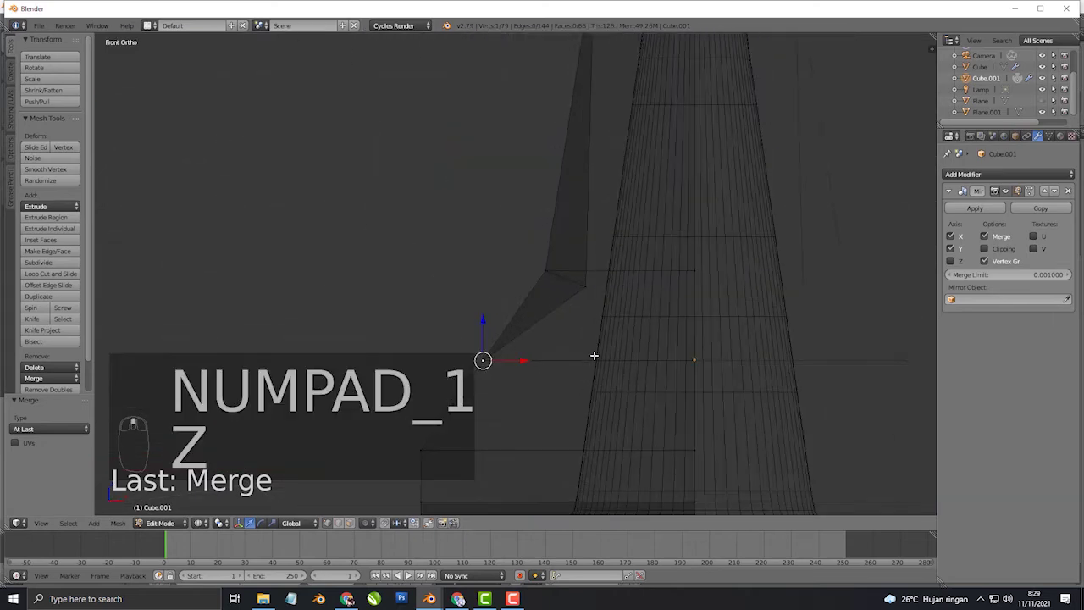
key("a")
key("b")
left_click_drag(601, 310, 618, 287)
left_click_drag(593, 251, 596, 275)
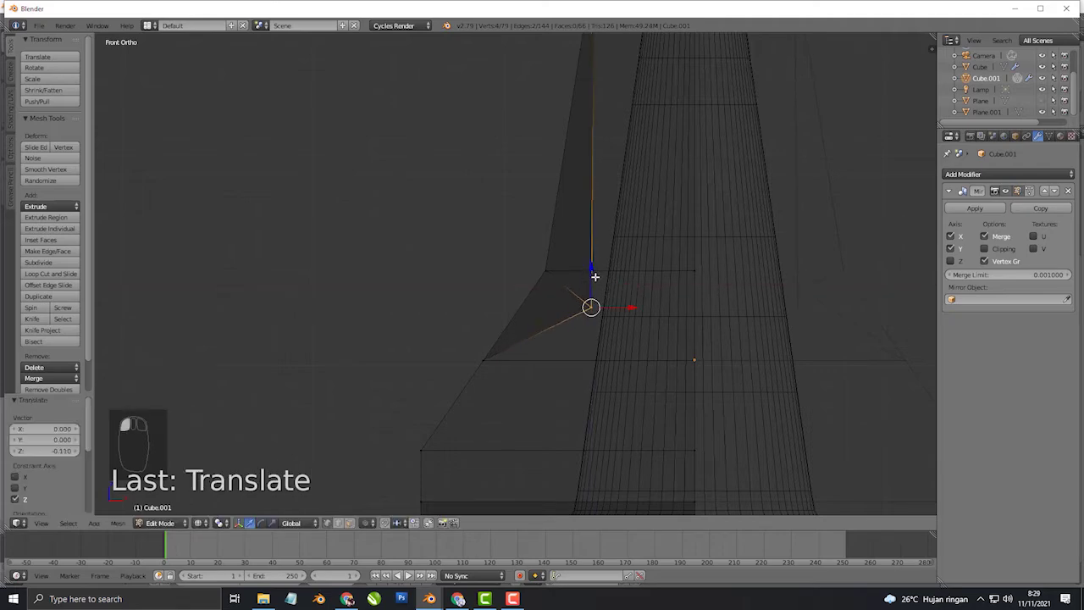
key("z")
mouse_move(595, 275)
middle_mouse_down()
mouse_move(602, 332)
mouse_move(635, 331)
mouse_move(575, 348)
mouse_move(602, 350)
middle_mouse_up()
- Add two evenly spaced horizontal loop cuts across the barrier's upper side, above the recesses
key("Tab")
scroll(619, 330, "down", 2)
scroll(601, 351, "down", 2)
middle_click_drag(546, 219, 549, 251, "shift")
key("Tab")
key("ctrl+r")
scroll(645, 207, "up", 1)
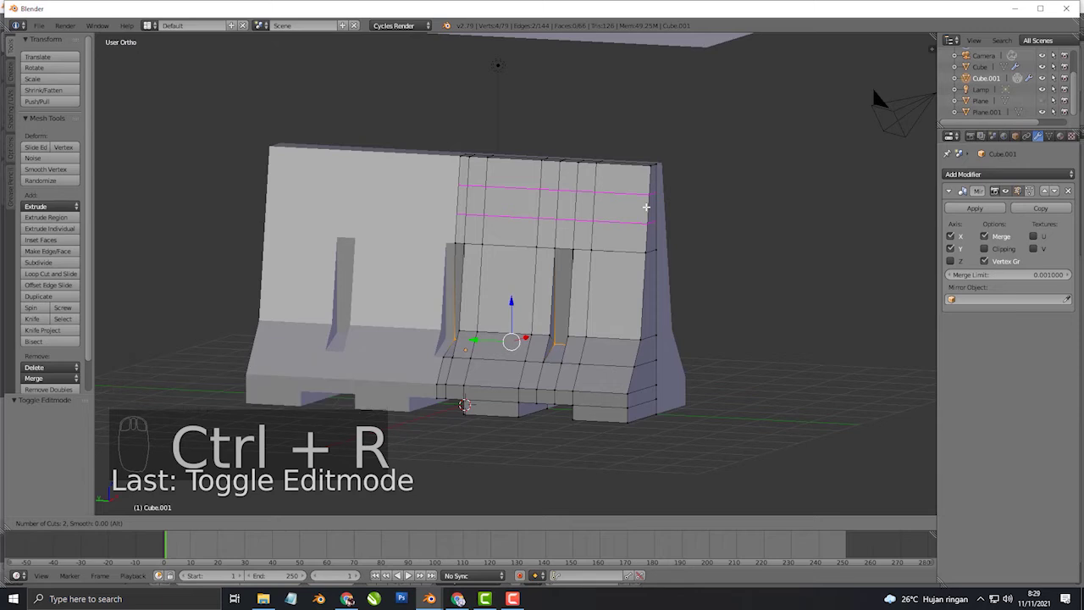
left_click(646, 206)
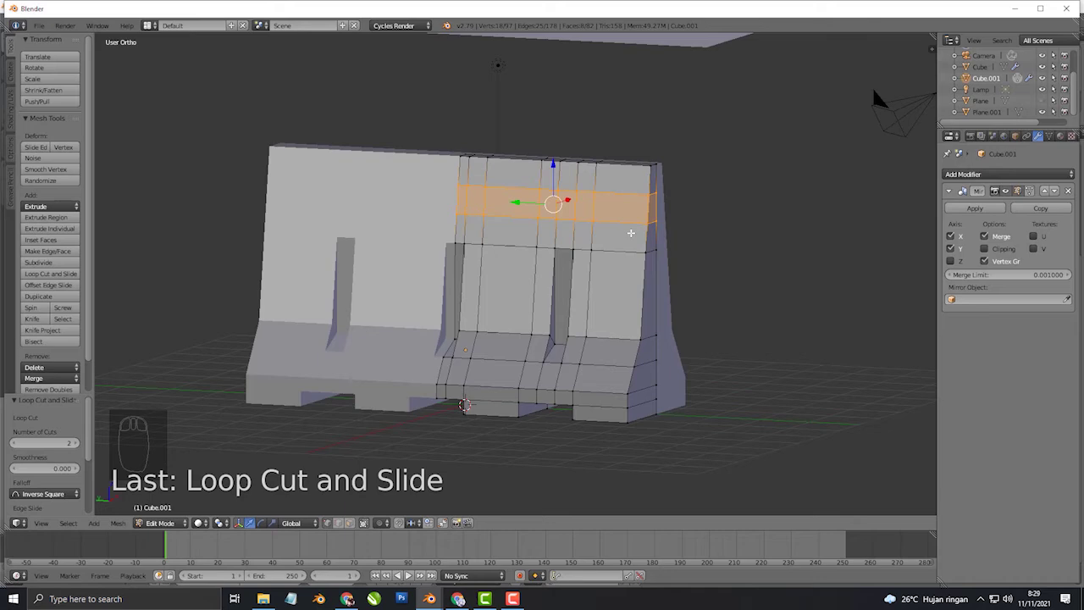
- Leave Edit Mode and create a new material for the barrier
middle_click_drag(630, 242, 612, 313)
scroll(631, 245, "down", 1)
key("Tab")
scroll(624, 252, "up", 2)
left_click(1061, 136)
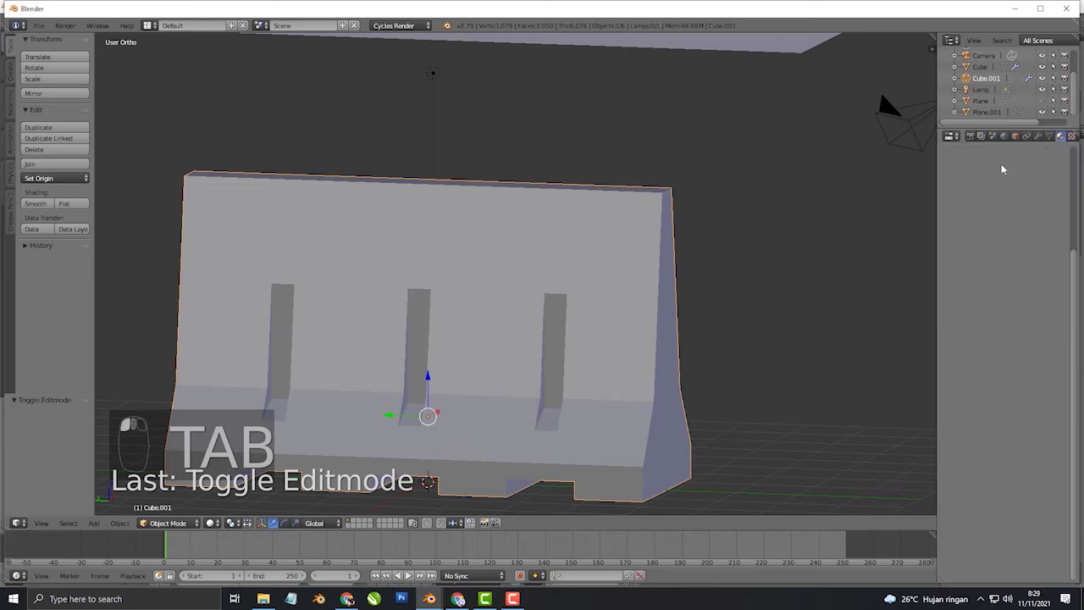
left_click(996, 211)
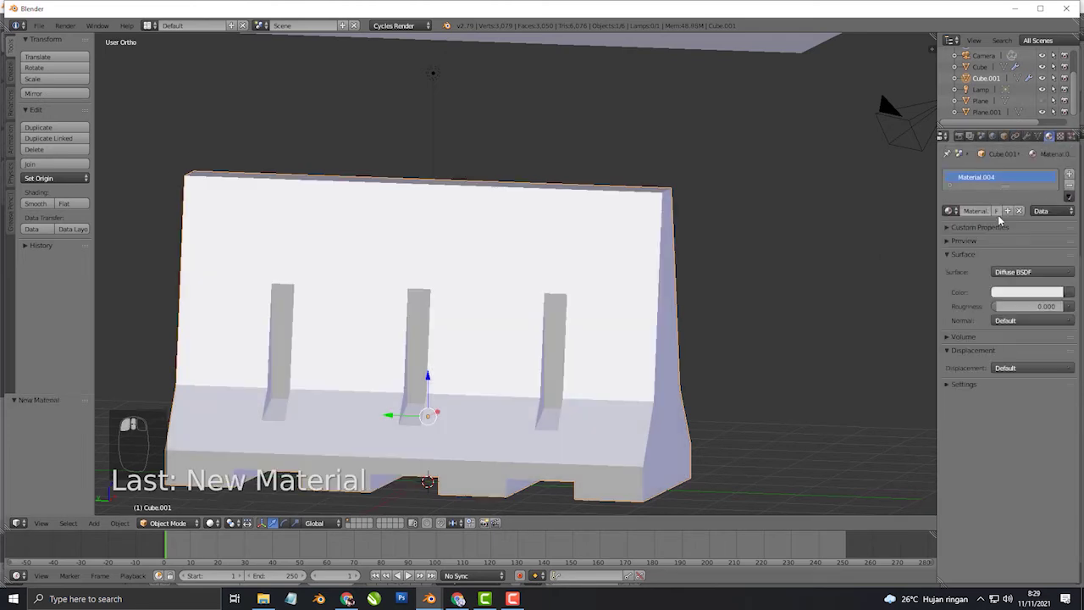
- Replace the barrier's new material with the existing orange one named Material
scroll(640, 319, "down", 2)
middle_click_drag(640, 318, 665, 308)
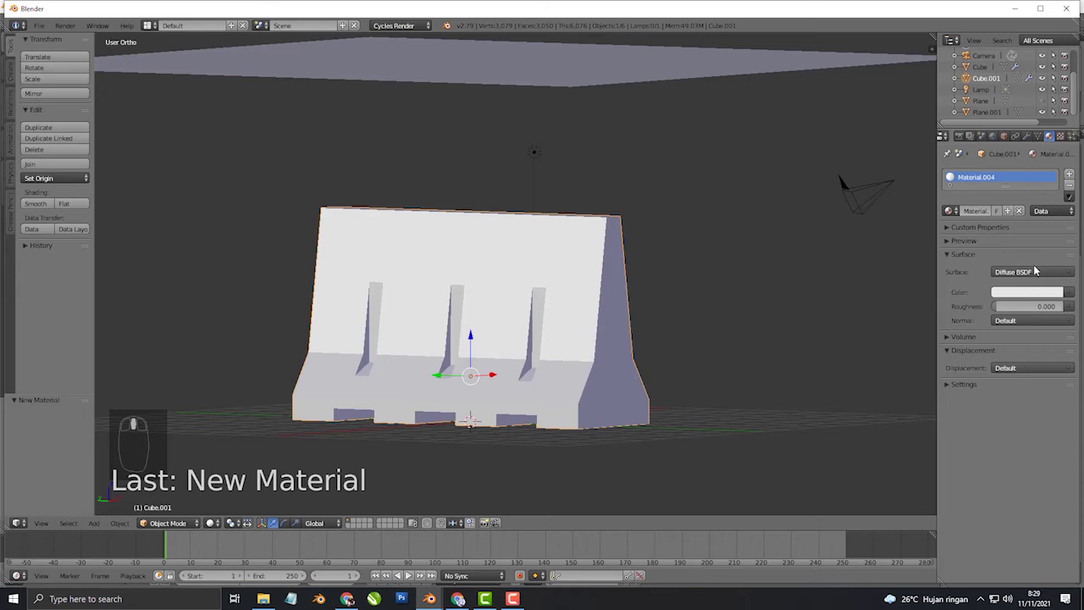
left_click(951, 211)
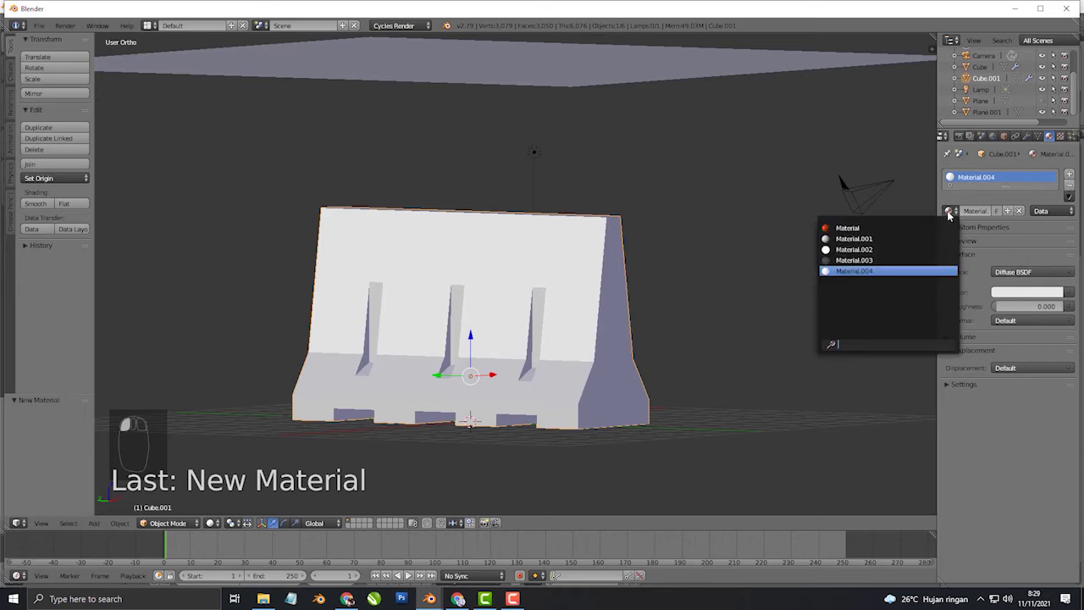
left_click(872, 229)
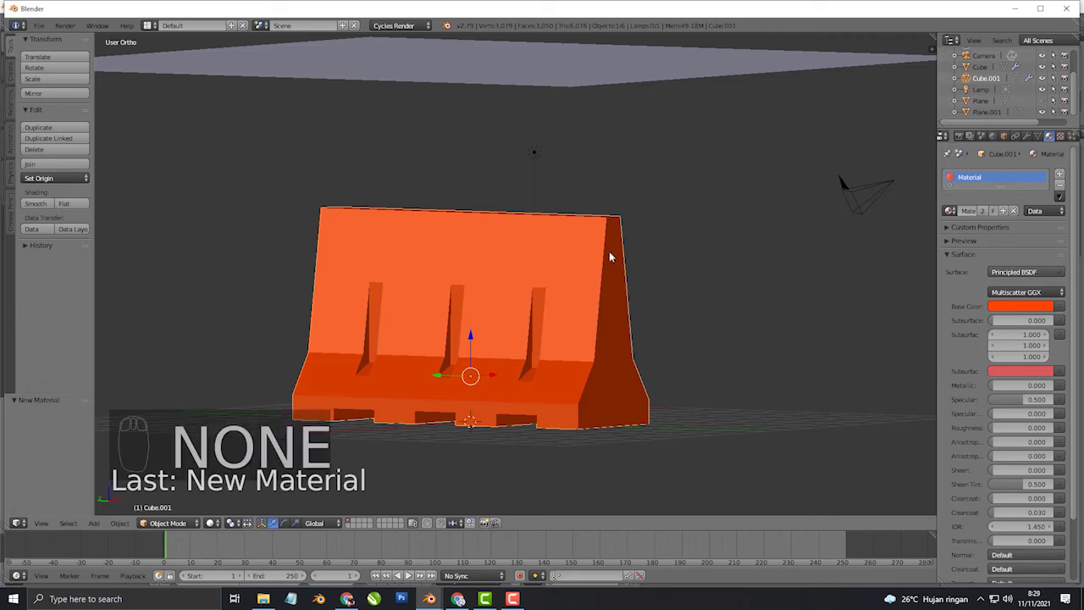
- Add a second material slot with Material.001, assign it to the barrier's selected horizontal band, and return to Object Mode
key("Tab")
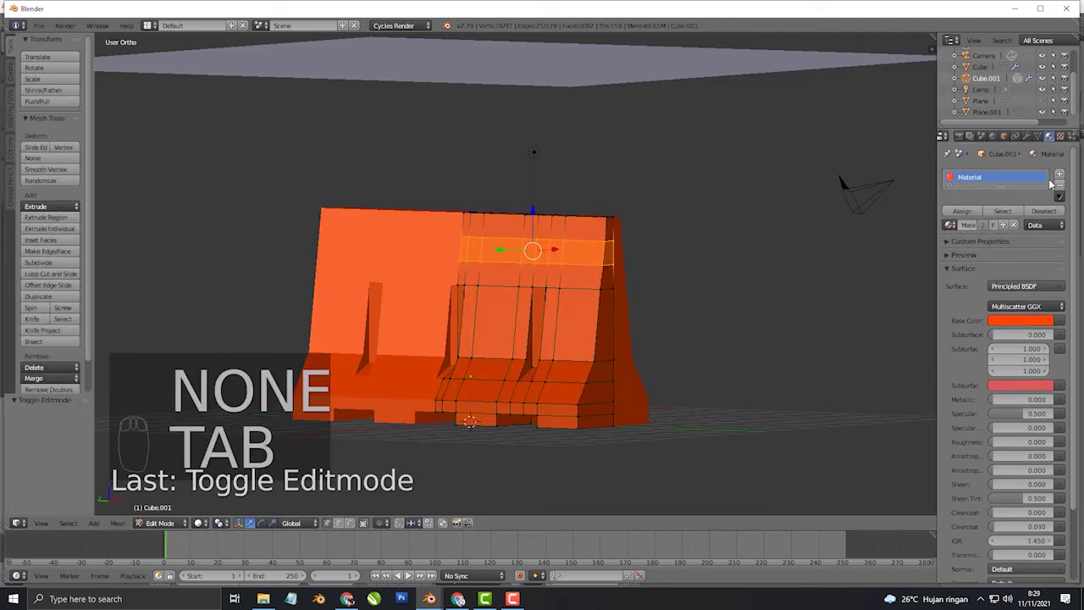
left_click(1060, 176)
left_click(952, 252)
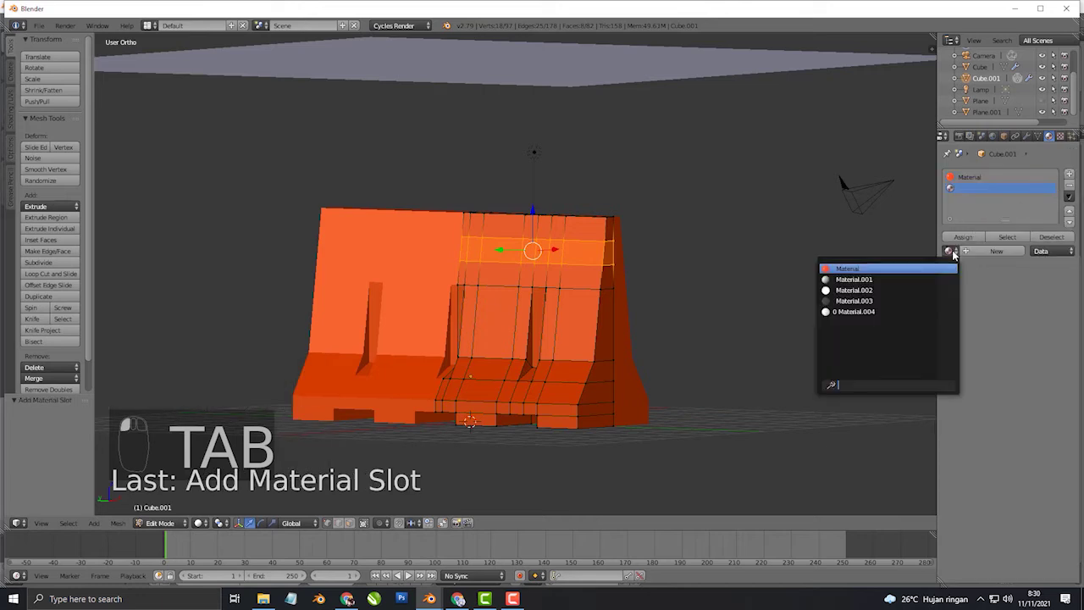
left_click(891, 311)
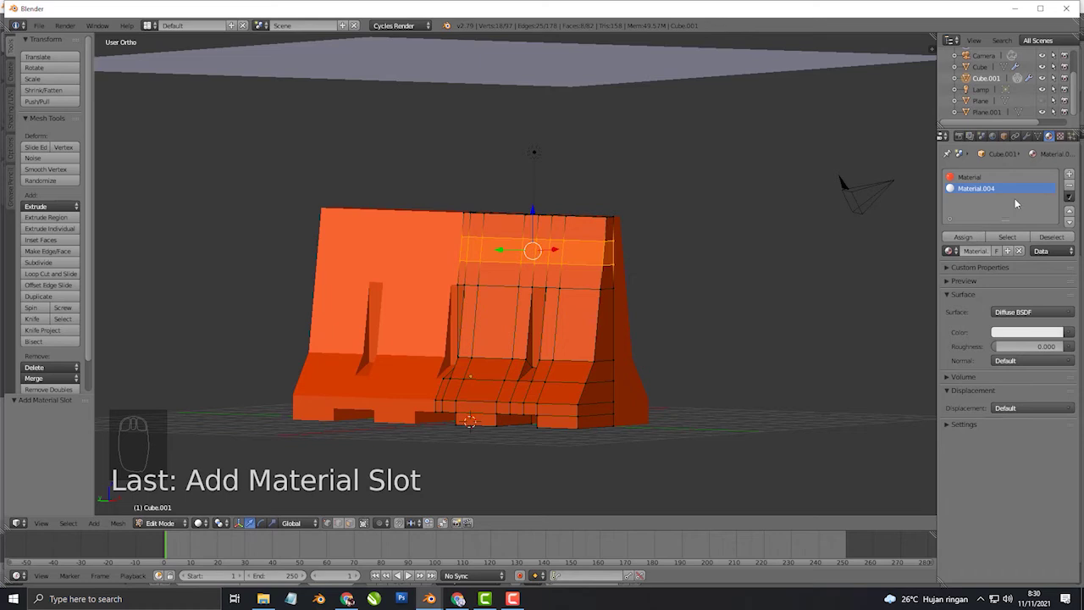
left_click(952, 251)
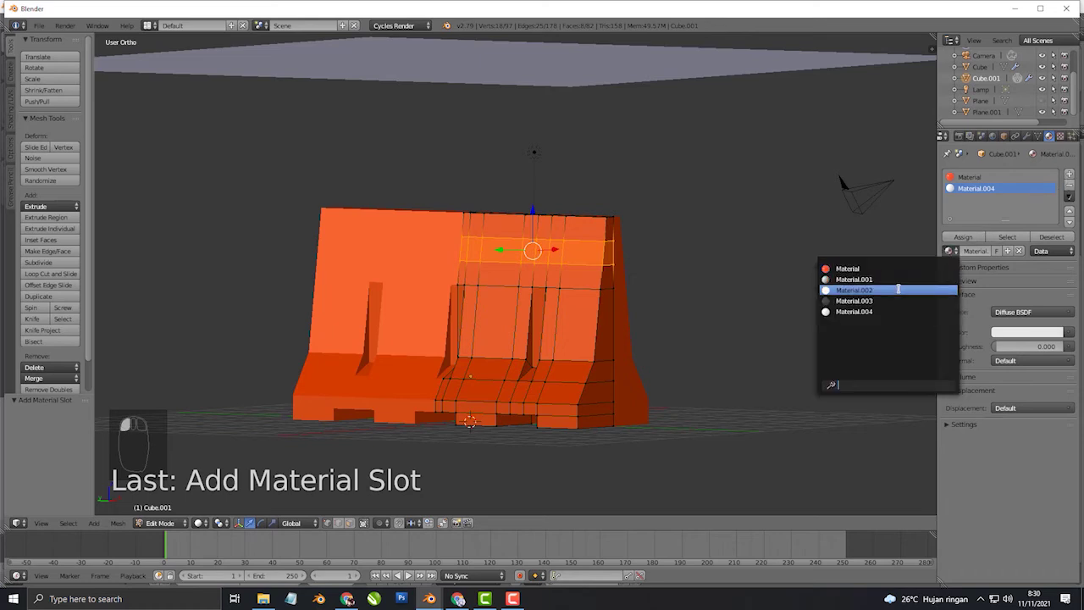
left_click(897, 280)
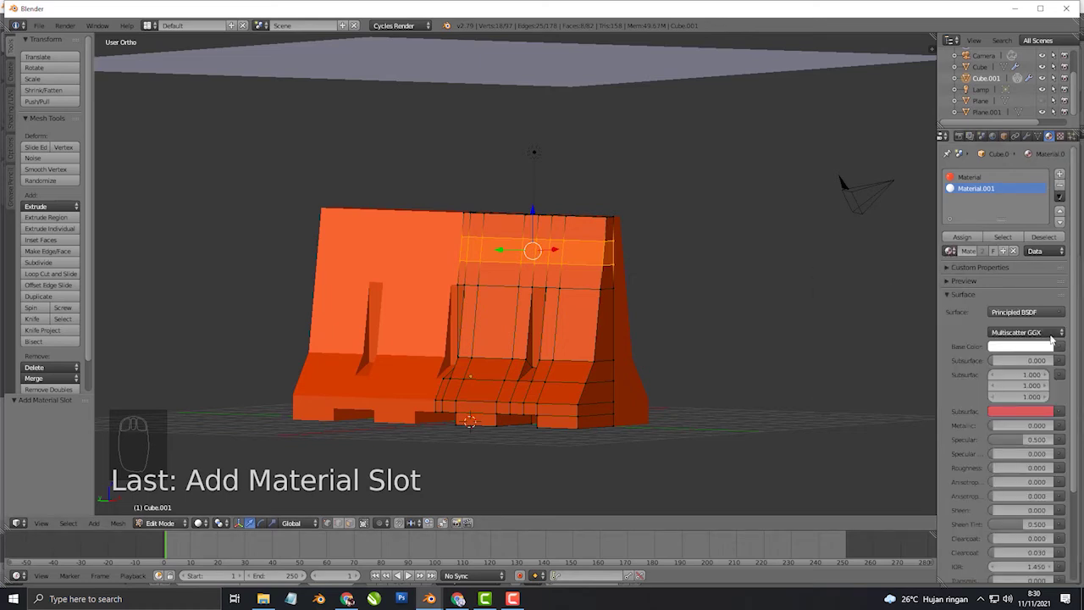
left_click(978, 240)
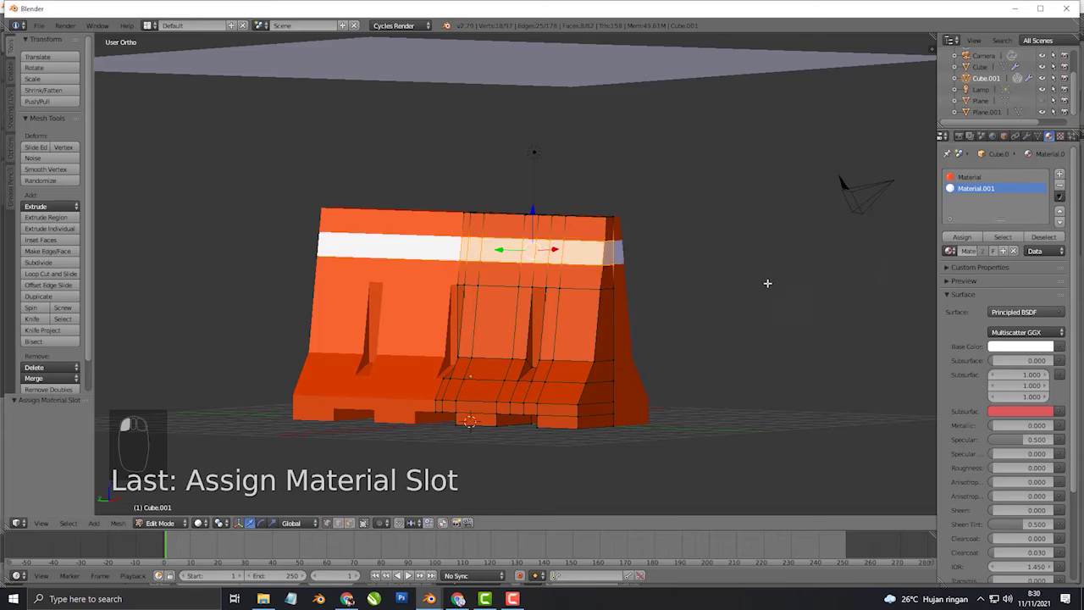
key("Tab")
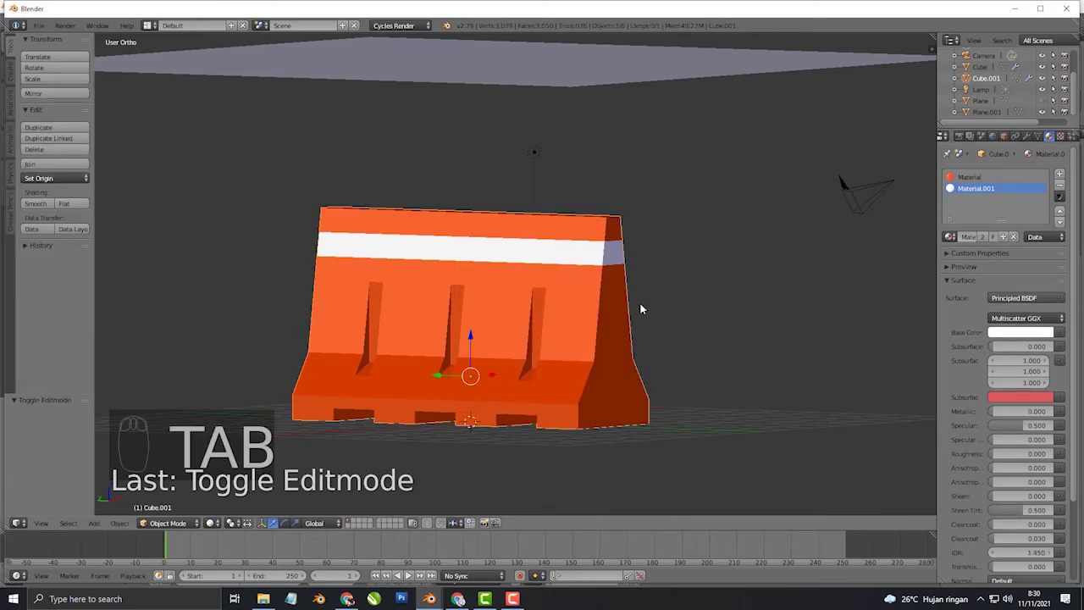
- Move the distant traffic cone -19.871 along Y so it stands beside the barrier
scroll(601, 305, "down", 4)
middle_click_drag(540, 310, 521, 325)
scroll(521, 325, "down", 2)
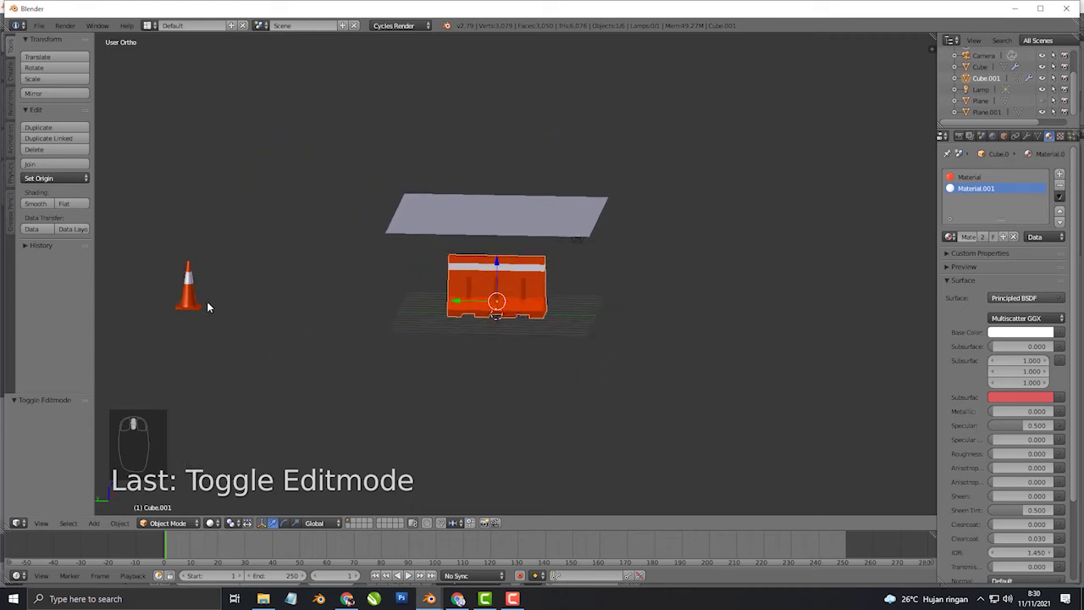
right_click(208, 301)
left_click_drag(147, 309, 393, 334)
scroll(478, 315, "up", 3)
scroll(480, 298, "up", 3)
middle_click_drag(478, 315, 542, 290)
middle_click_drag(541, 290, 488, 318)
right_click(511, 306)
right_click(349, 308, "shift")
key("s")
right_click(637, 246)
right_click(426, 327)
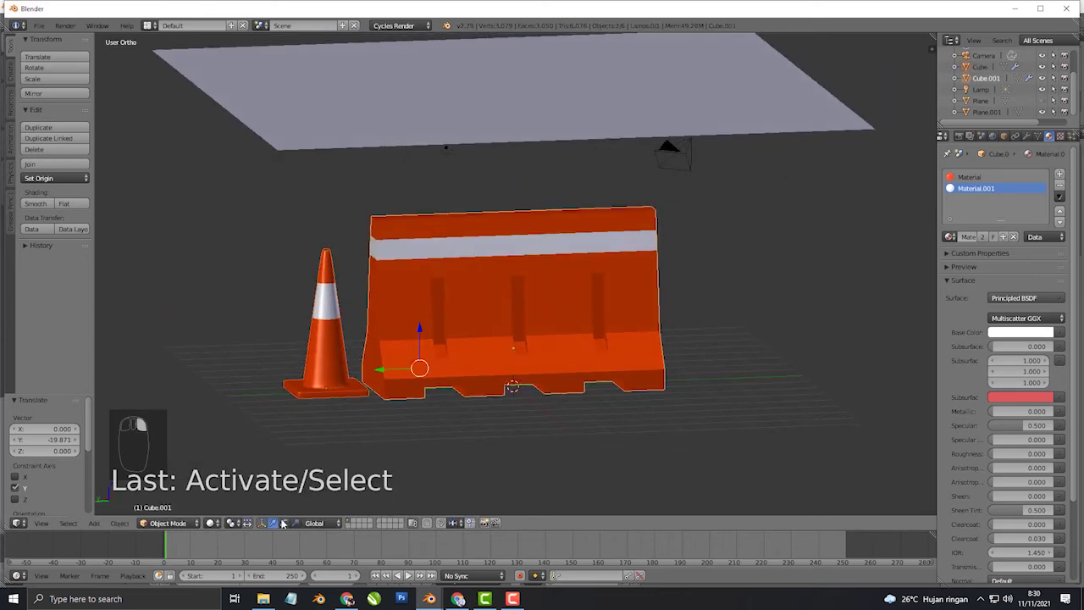
left_click(231, 523)
left_click(260, 485)
key("s")
right_click(645, 262)
middle_click_drag(582, 299, 985, 105)
key("s")
right_click(318, 320)
- Make the hidden ground plane visible in the viewport and select only the barrier
left_click(1043, 101)
middle_click_drag(721, 271, 563, 307)
right_click(709, 278)
right_click(636, 278)
key("s")
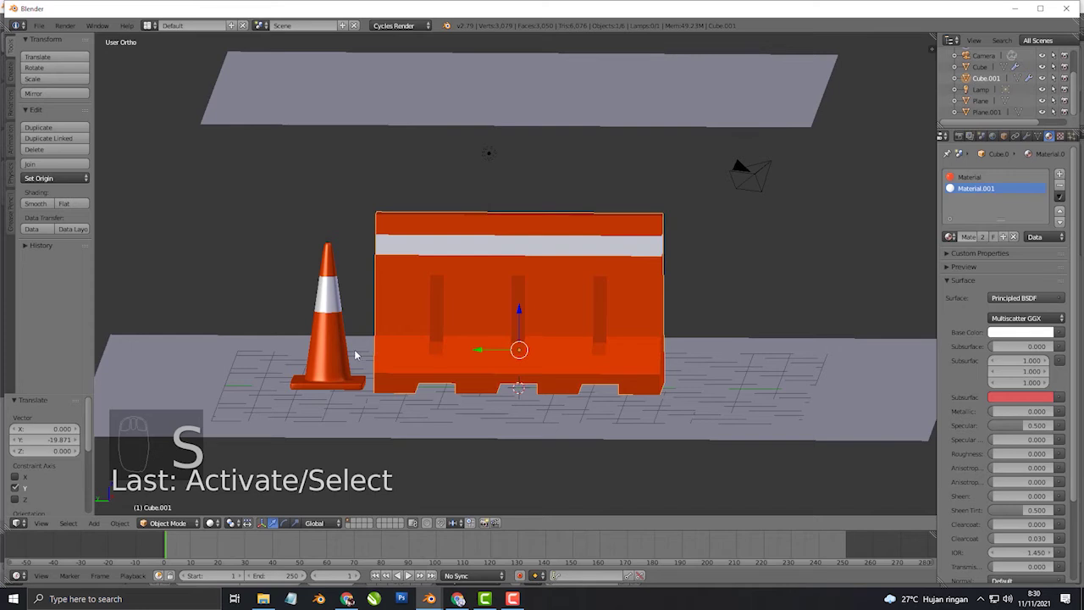
- Select the barrier's entire mesh in Edit Mode and try to scale it
key("Tab")
key("a")
key("a")
key("a")
key("a")
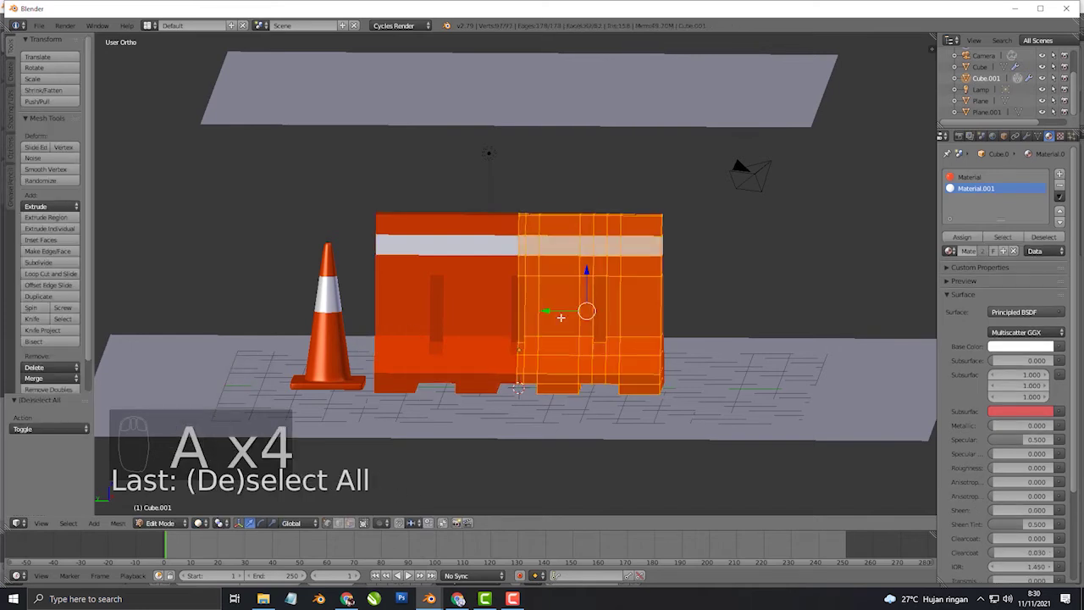
key("s")
right_click(702, 247)
- Enable Clipping on the barrier's Mirror modifier and apply the modifier in Object Mode
left_click(1027, 136)
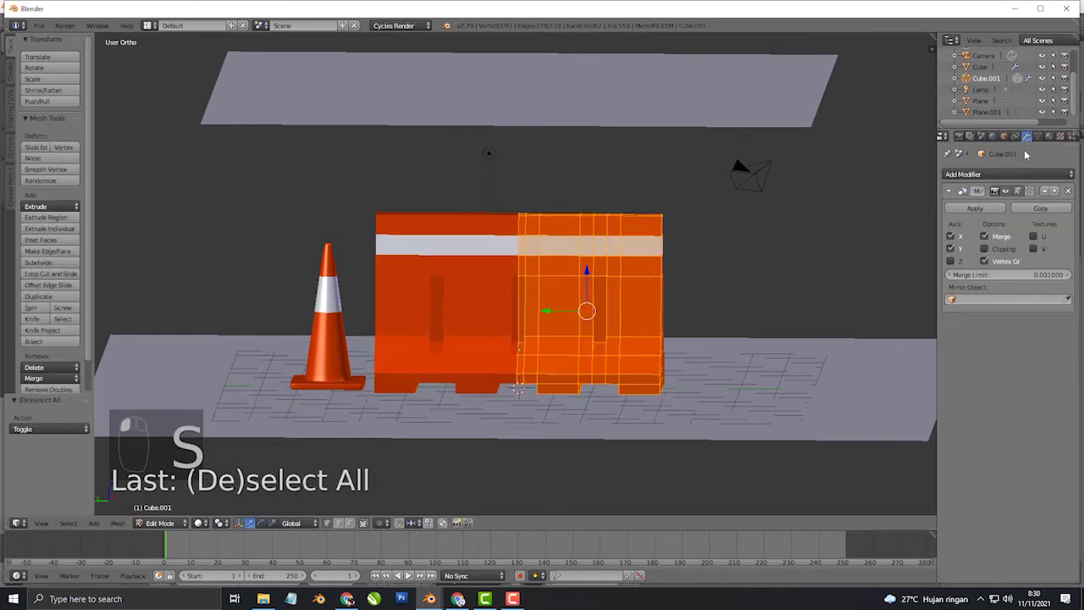
left_click(984, 248)
key("s")
right_click(634, 284)
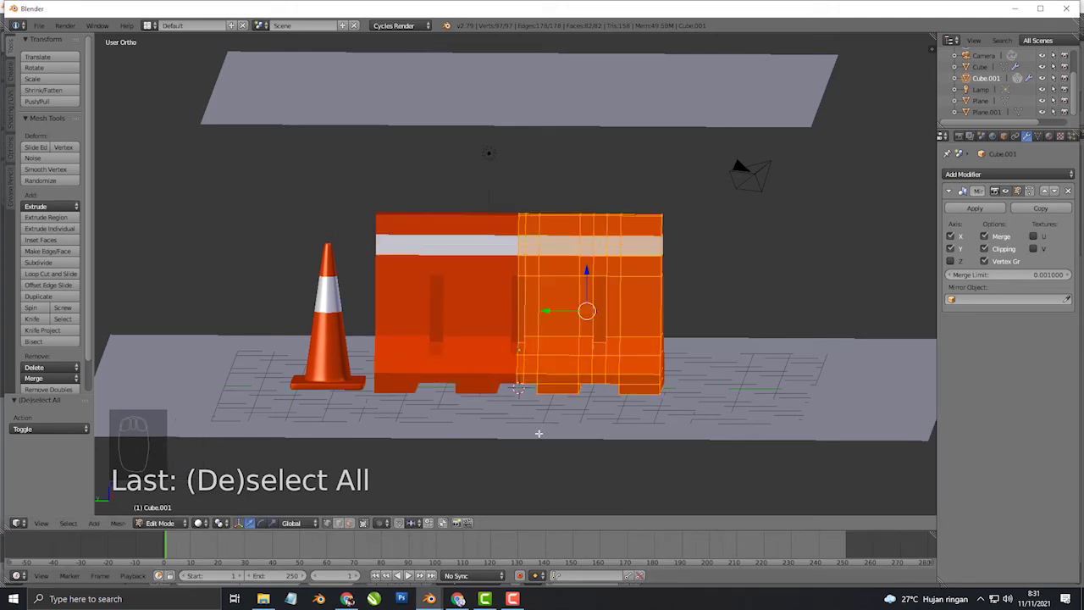
key("Tab")
left_click(975, 208)
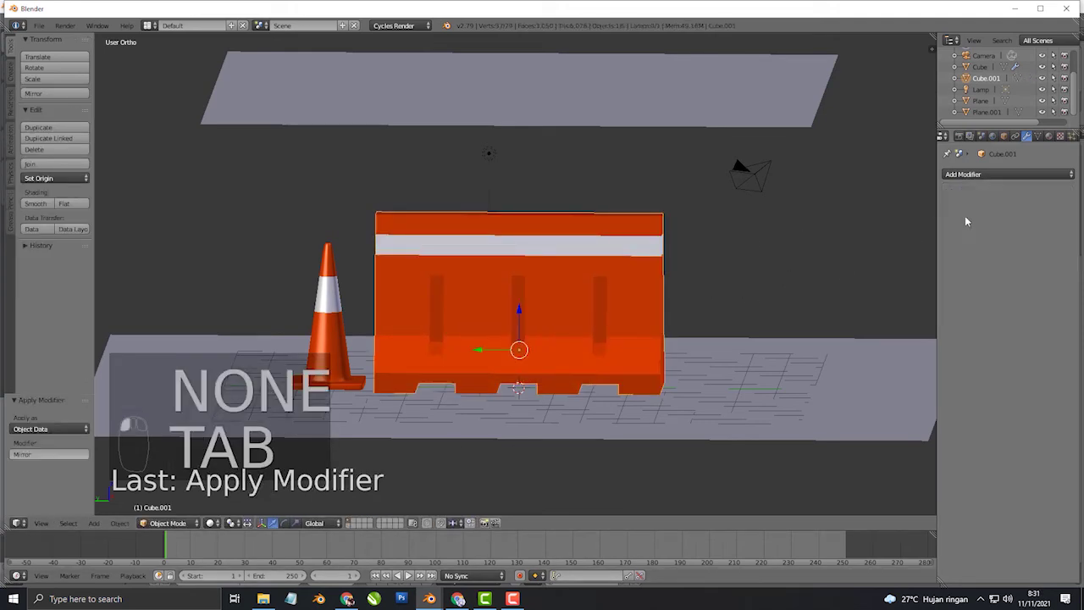
key("Tab")
key("s")
right_click(610, 278)
key("Tab")
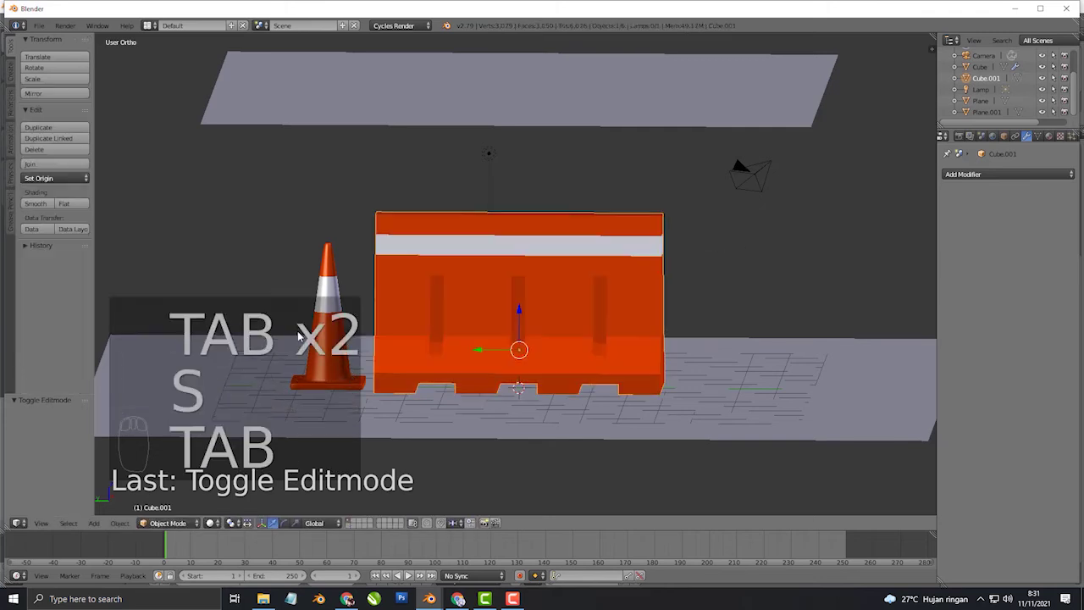
right_click(644, 254)
key("s")
right_click(696, 223)
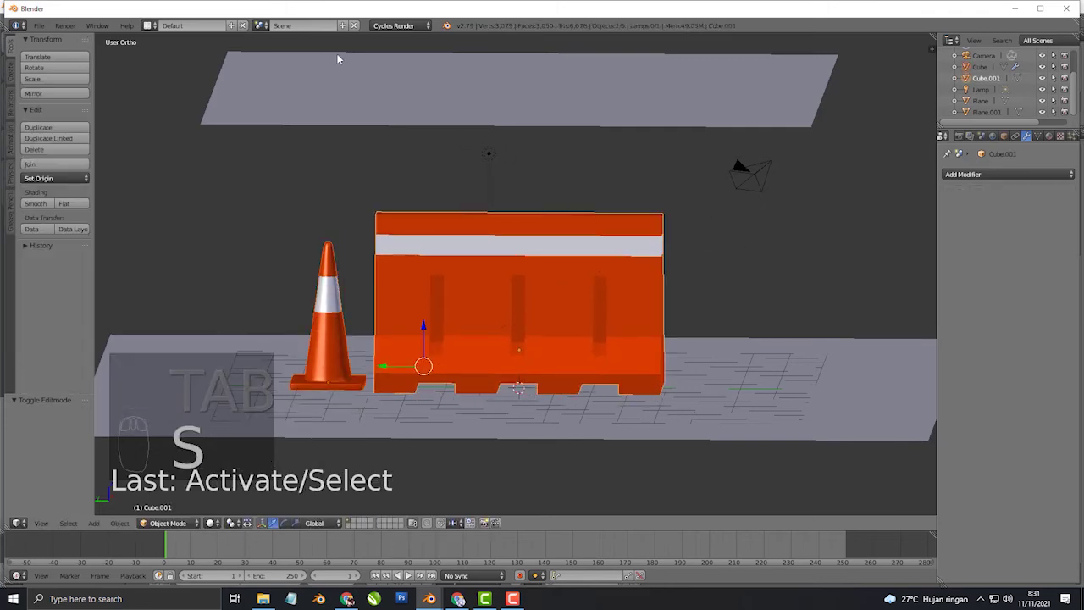
left_click(397, 25)
left_click(398, 40)
key("s")
left_click(412, 26)
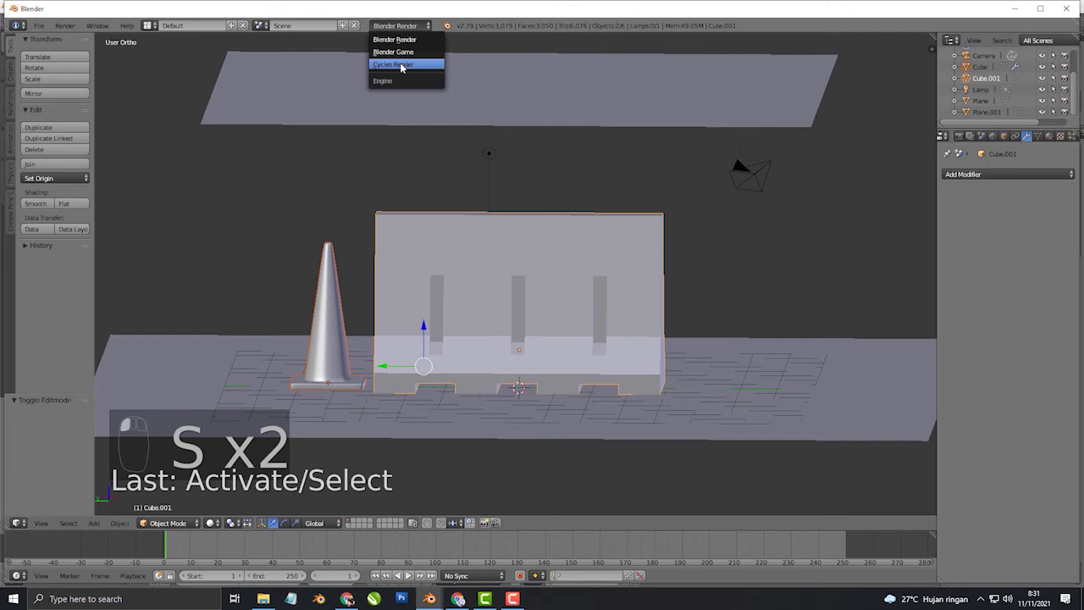
left_click(401, 66)
- Scale the barrier's whole mesh by about 0.363 in Edit Mode, then return to Object Mode
scroll(546, 306, "up", 3)
mouse_move(579, 298)
middle_mouse_down()
mouse_move(545, 306)
mouse_move(570, 291)
middle_mouse_up()
scroll(584, 291, "down", 5)
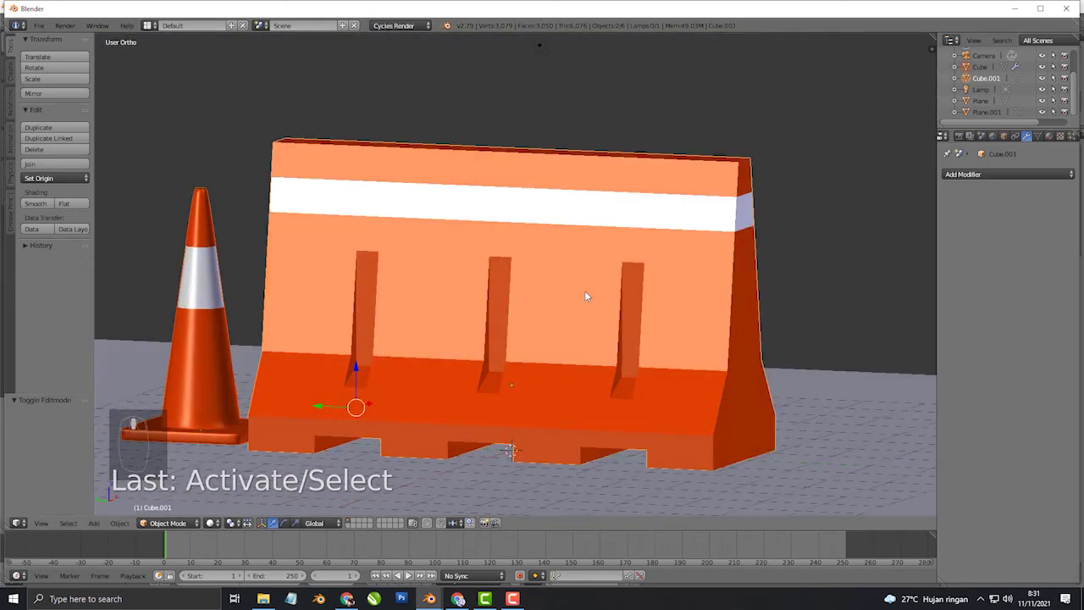
key("KP_5")
key("s")
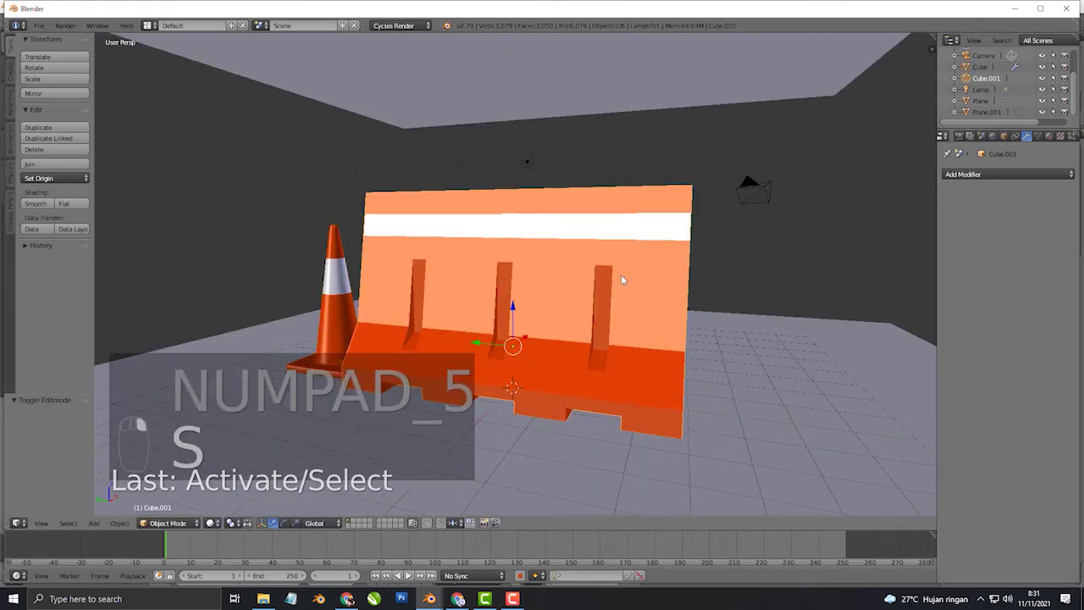
key("Tab")
key("s")
left_click(589, 259)
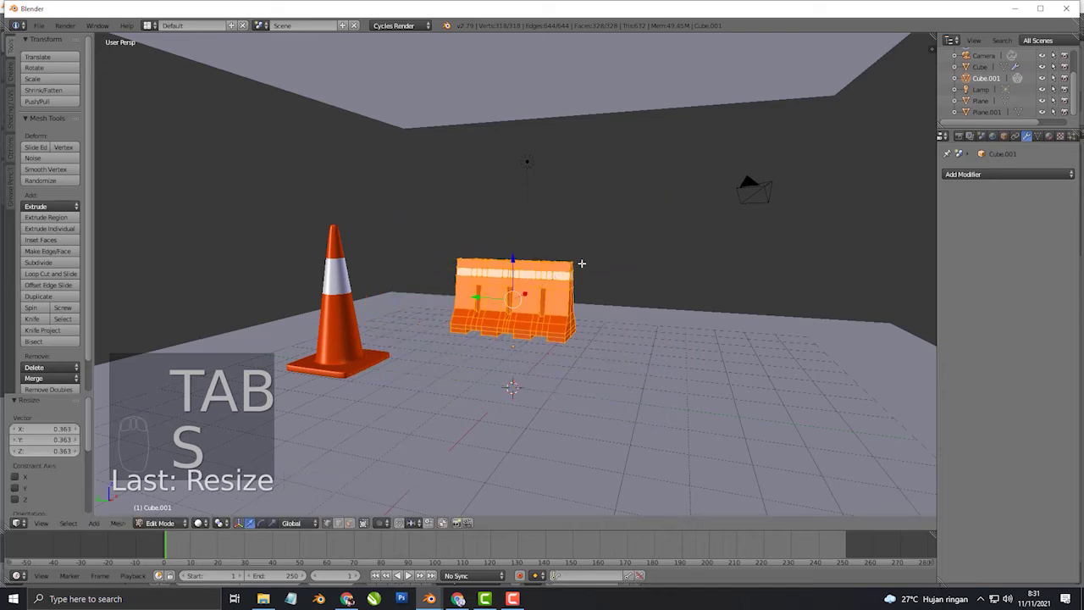
key("Tab")
- Select the traffic cone's whole mesh in Edit Mode and scale it by about 0.372
right_click(339, 360)
key("Tab")
key("a")
key("a")
key("a")
key("a")
key("s")
left_click(442, 284)
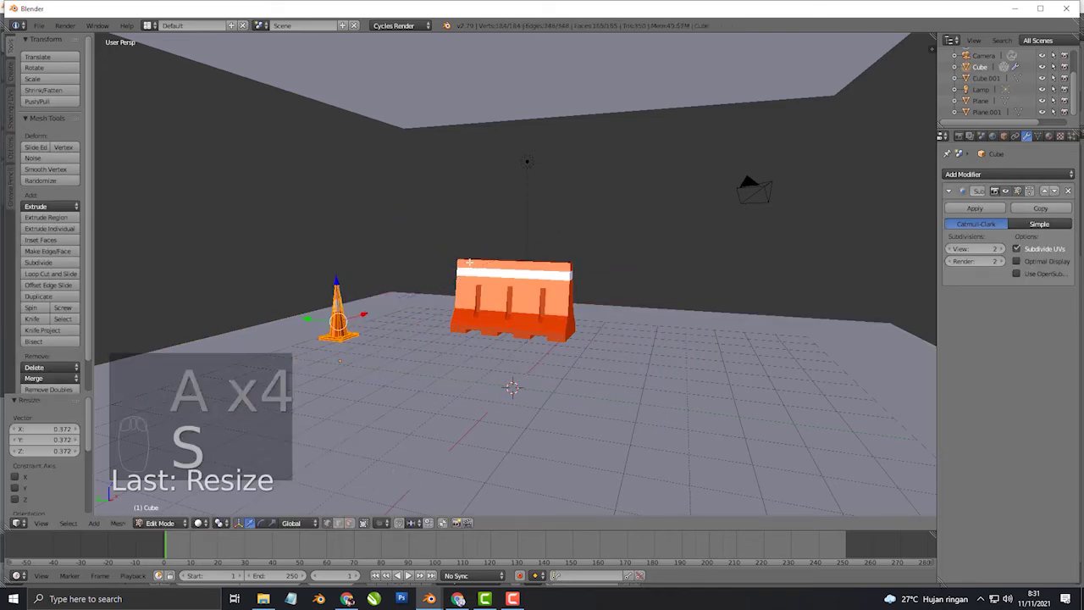
- In right orthographic view, lower the cone and barrier meshes vertically onto the ground line
key("KP_1")
key("KP_3")
key("KP_5")
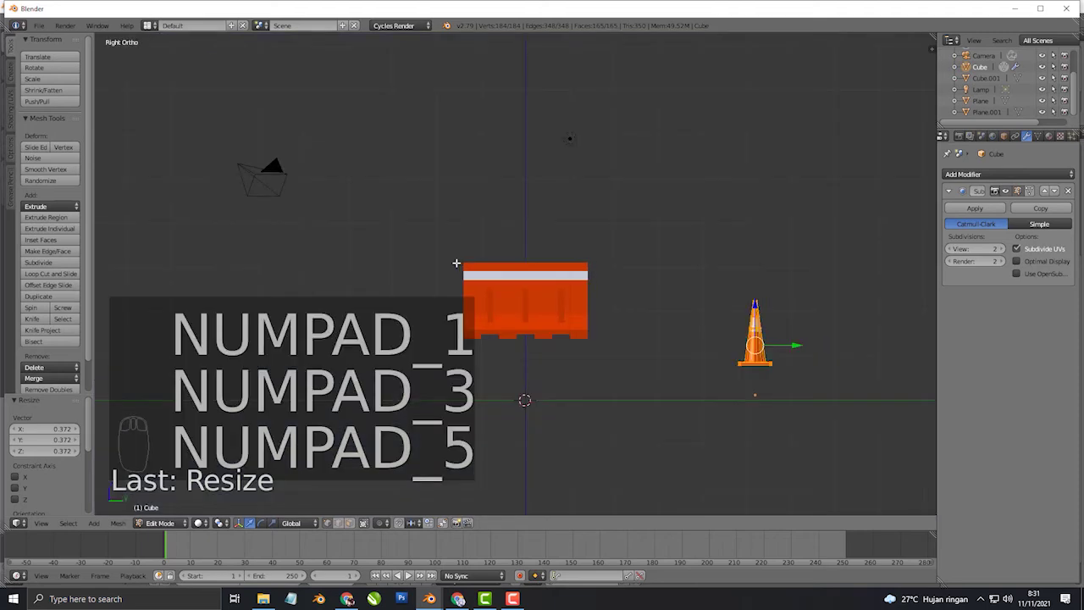
key("Tab")
key("Tab")
key("Tab")
right_click(525, 280)
key("Tab")
left_click_drag(525, 278, 526, 330)
key("Tab")
- Move the cone about -3.304 along Y and 0.153 along Z, close to the barrier, and preview the scene in rendered shading
right_click(769, 396)
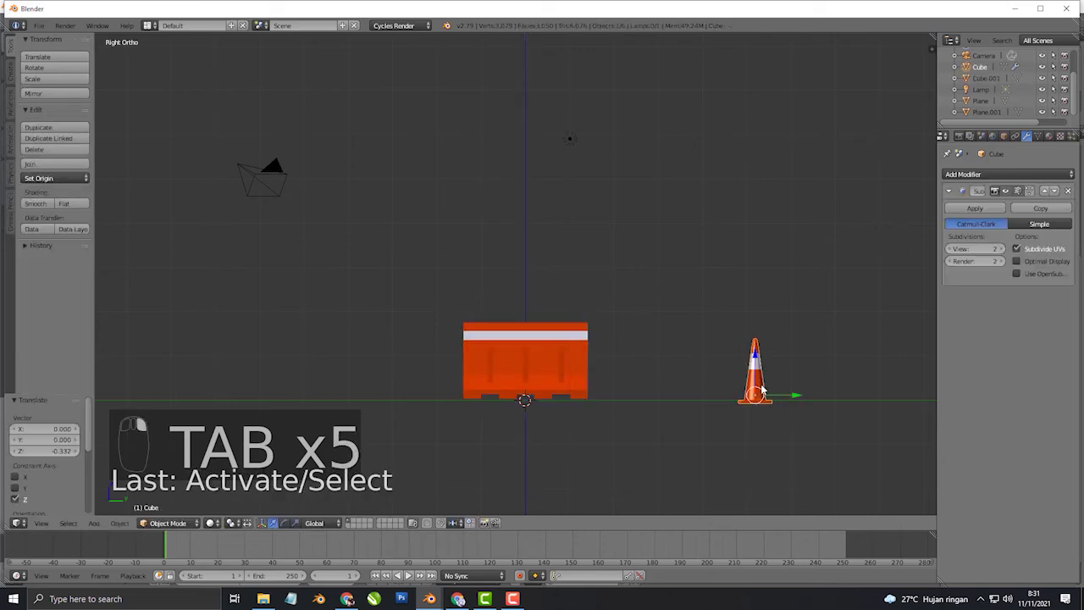
key("g")
left_click(613, 364)
middle_click_drag(613, 364, 583, 354)
key("z")
key("z")
key("shift+z")
middle_click_drag(596, 373, 529, 321)
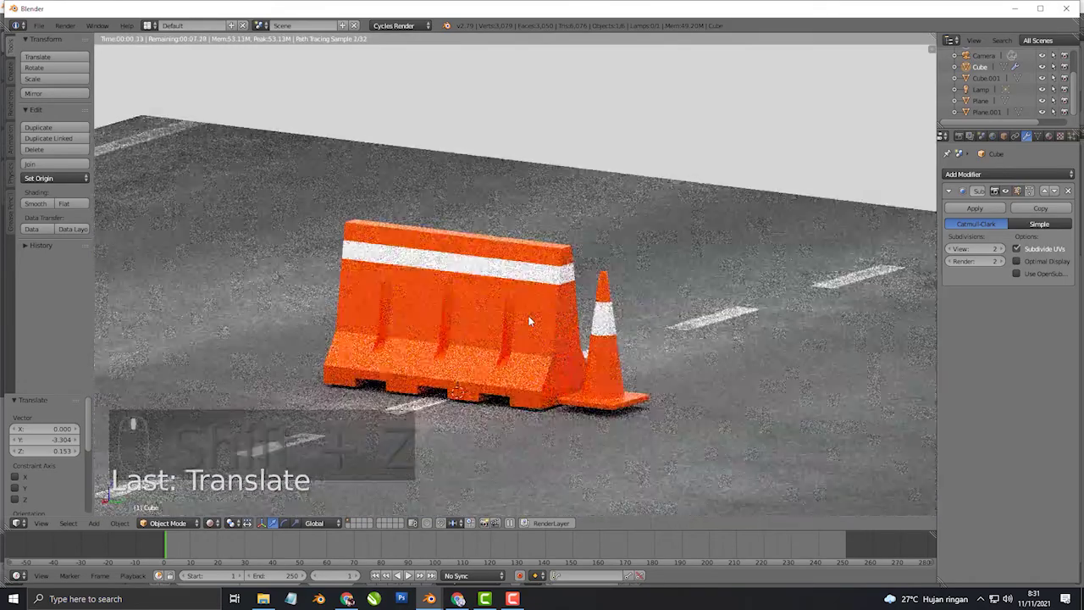
- Select the barrier and, in solid shading, lower it about 0.052 along Z onto the road surface
right_click(555, 352)
scroll(545, 355, "up", 3)
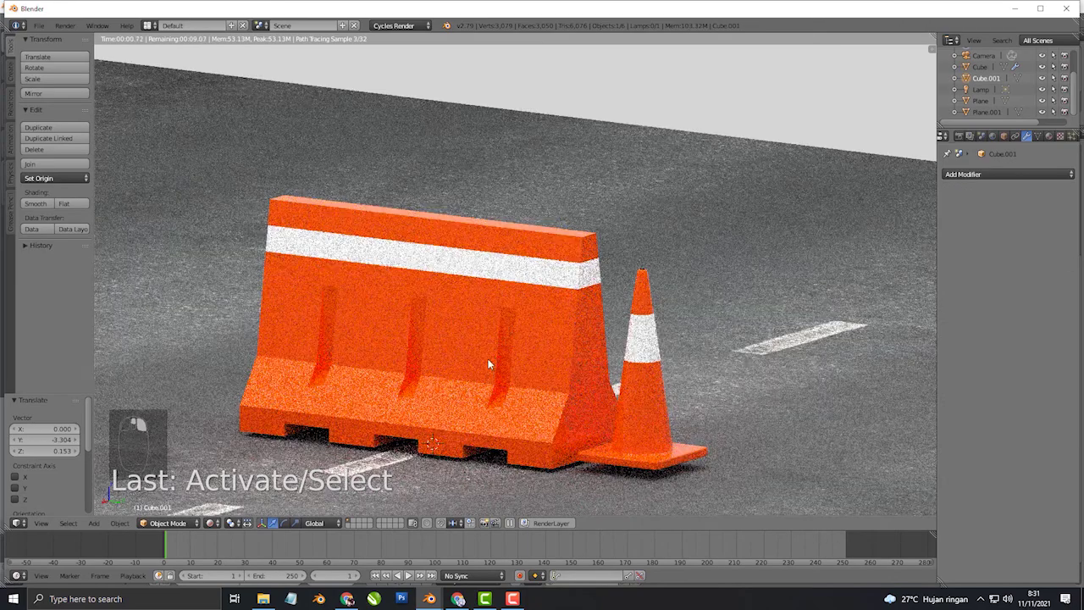
key("shift+z")
key("g")
key("z")
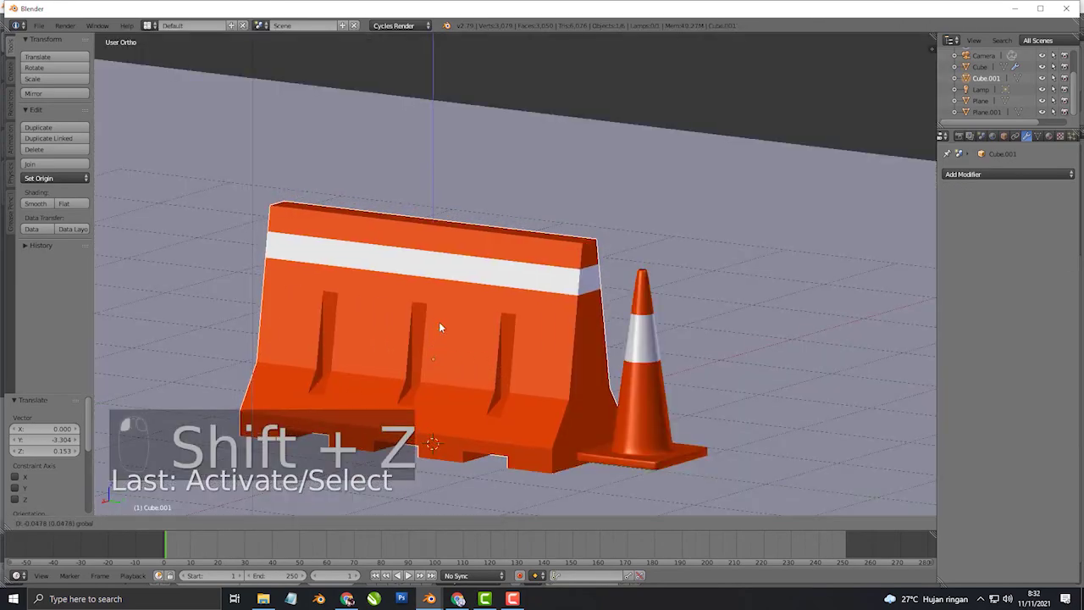
left_click(492, 330)
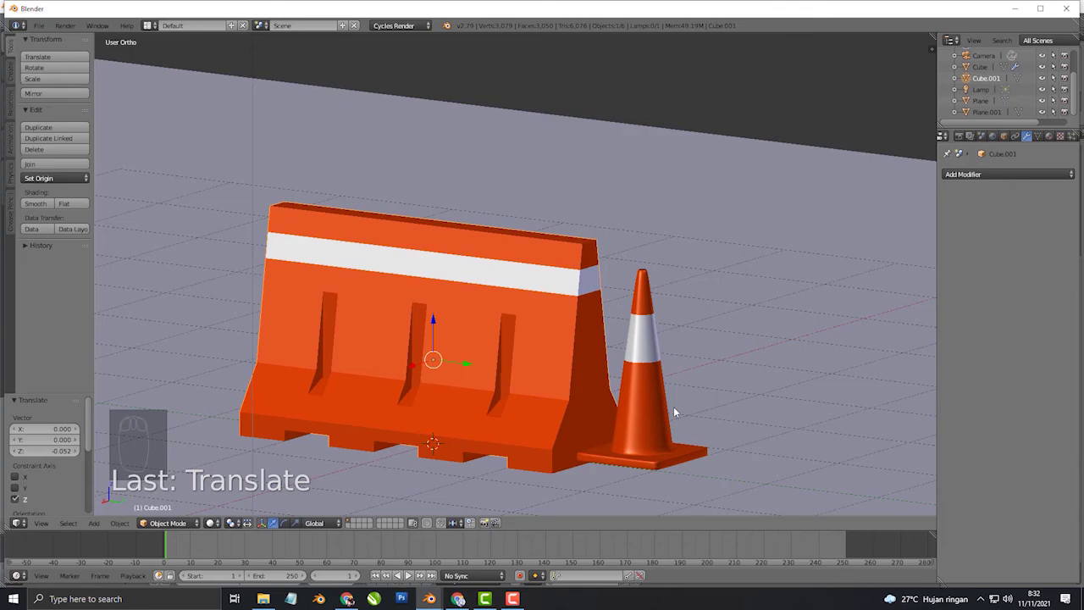
- Lower the traffic cone about 0.096 along Z and restore the rendered shading
right_click(657, 388)
key("g")
key("z")
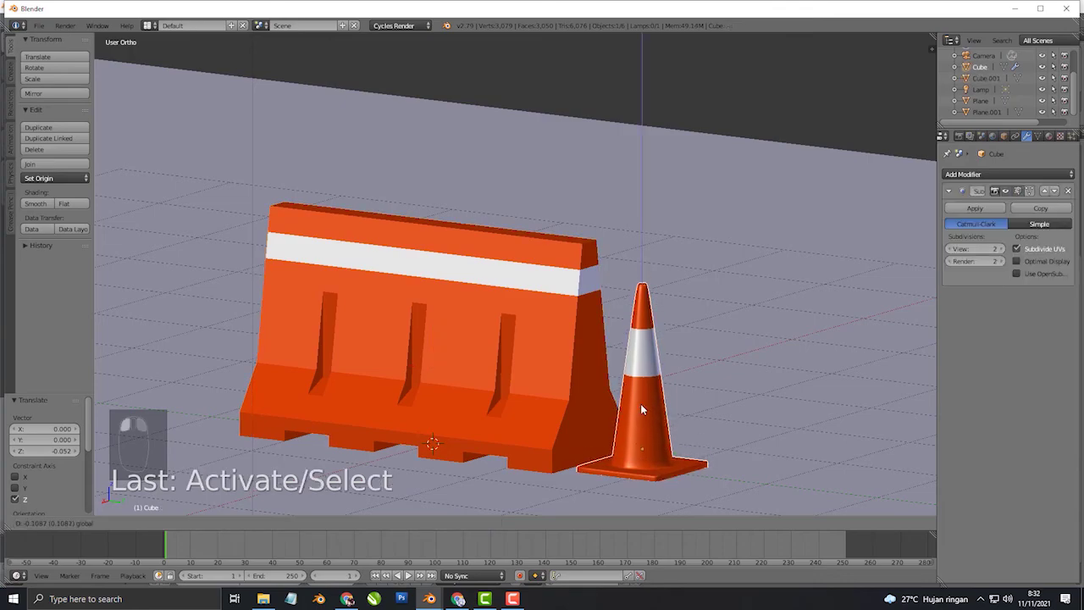
left_click(640, 401)
key("shift+z")
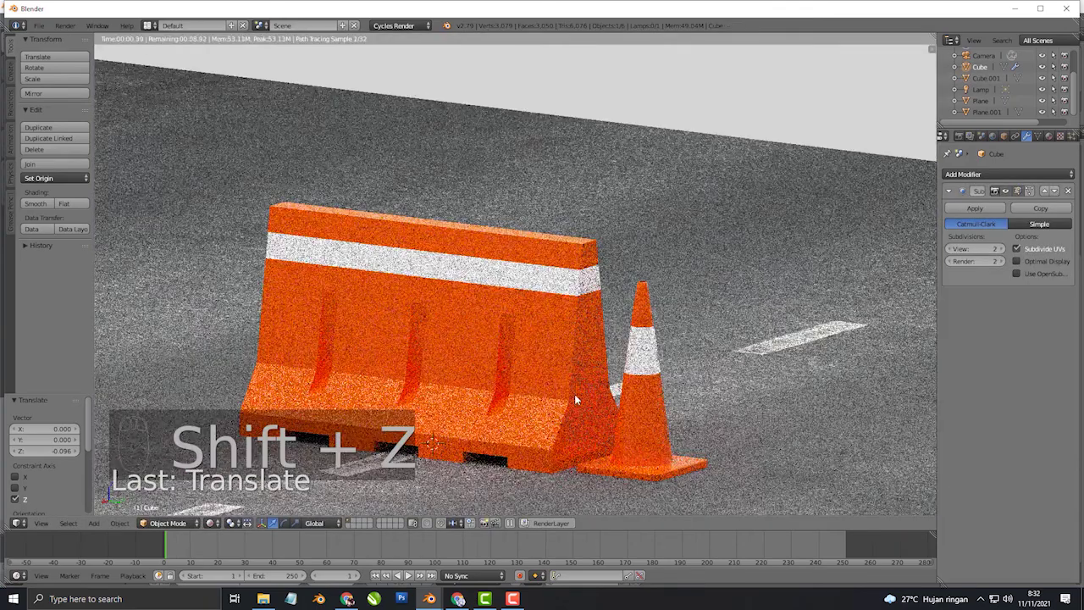
- Frame the barrier and cone by aligning the camera to the view with Lock Camera to View enabled, and render the image
key("ctrl+alt+KP_0")
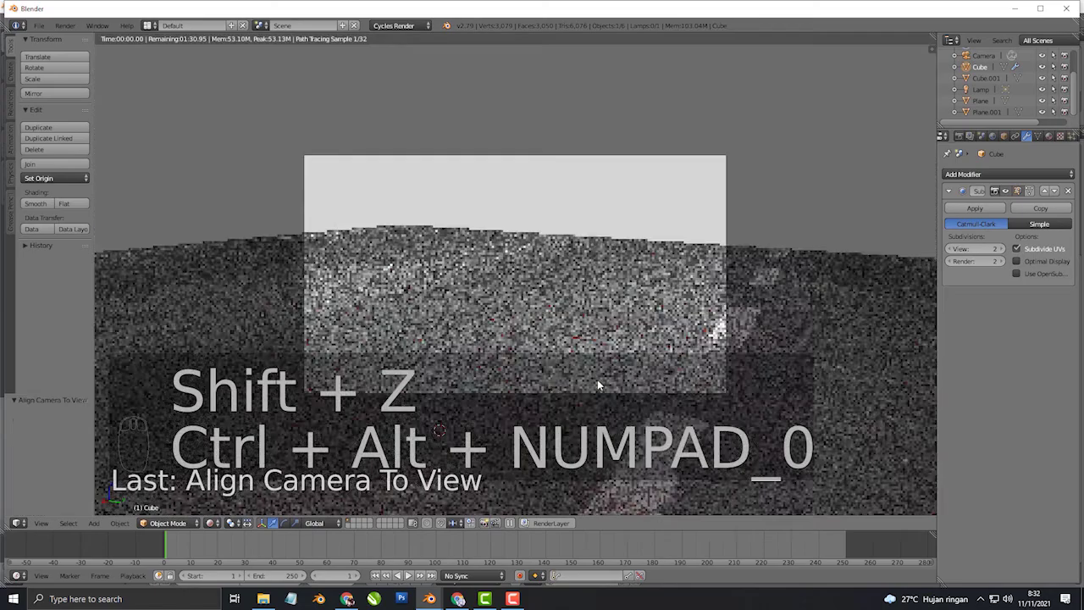
key("n")
left_click(854, 211)
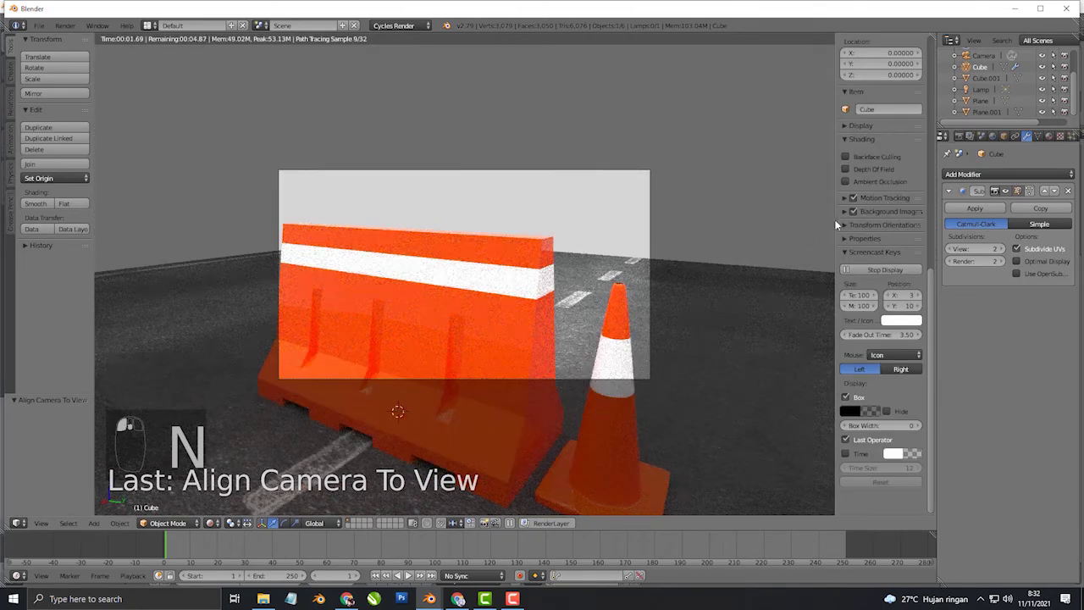
scroll(867, 190, "up", 6)
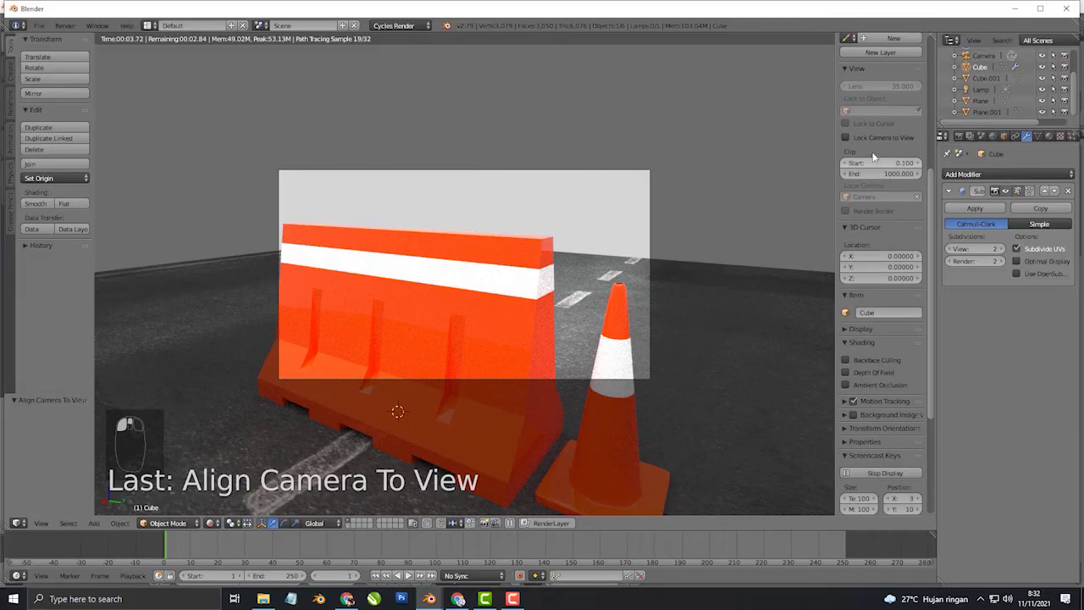
scroll(612, 288, "down", 4)
middle_click_drag(613, 288, 564, 263)
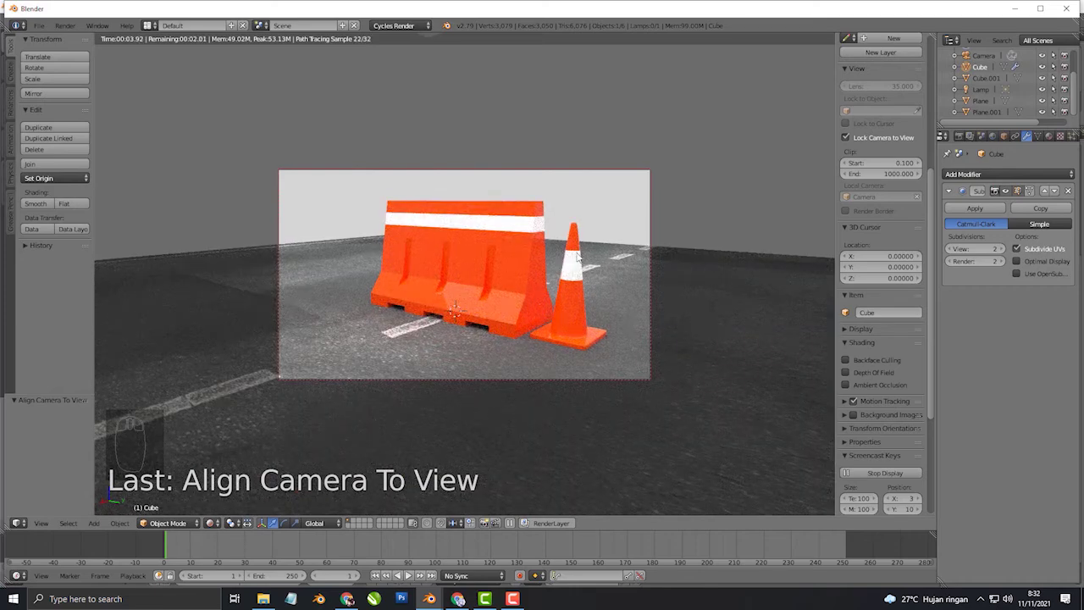
key("F12")
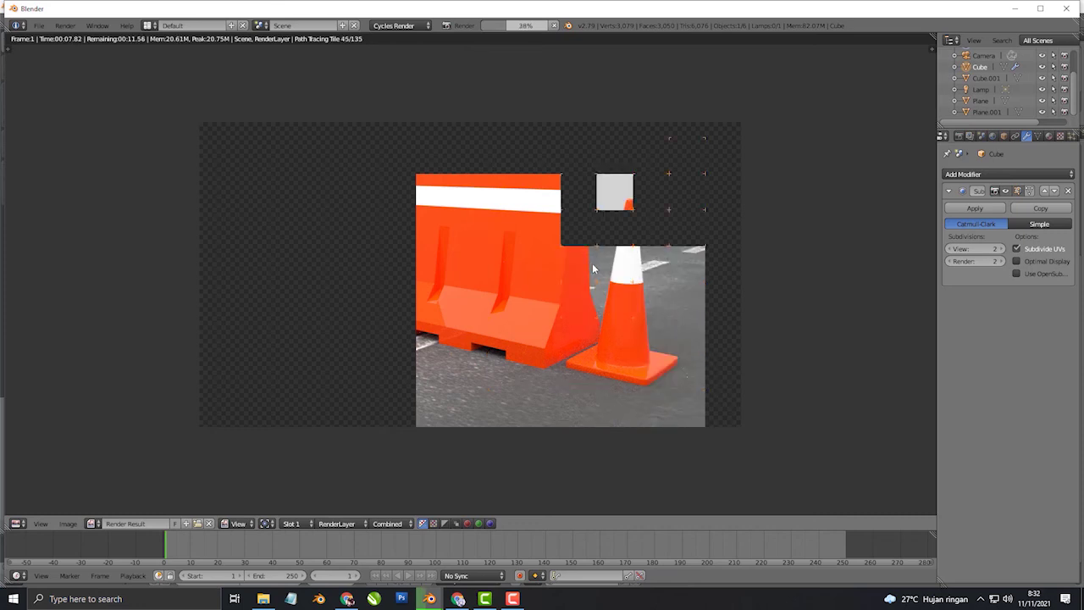